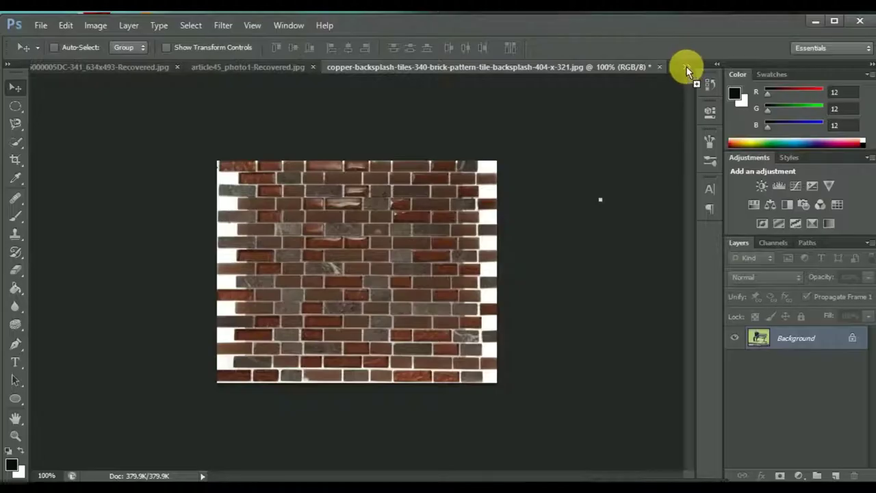
Bring the man-on-bench photo, with the man and bench already selected, to the front
mouse_move(674, 85)
left_mouse_down()
mouse_move(236, 77)
mouse_move(133, 65)
left_mouse_up()
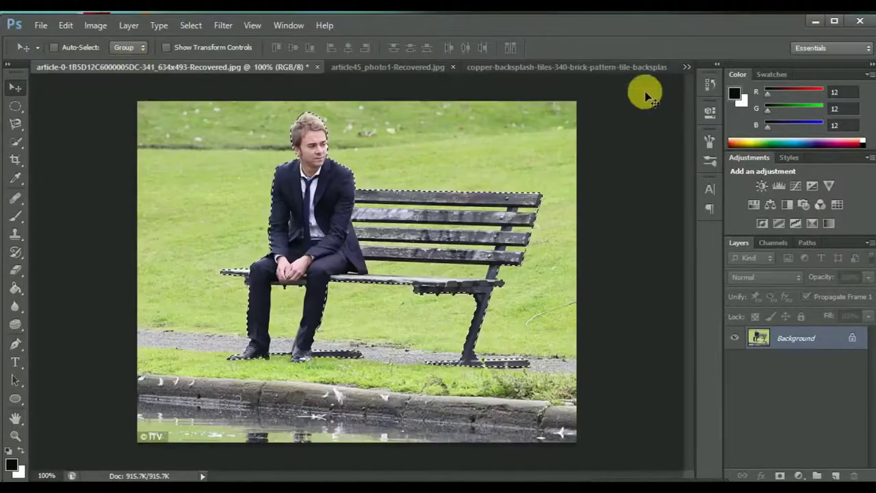
Close the recovered composite without saving and drag the selected man and bench into the city photo
left_click(450, 67)
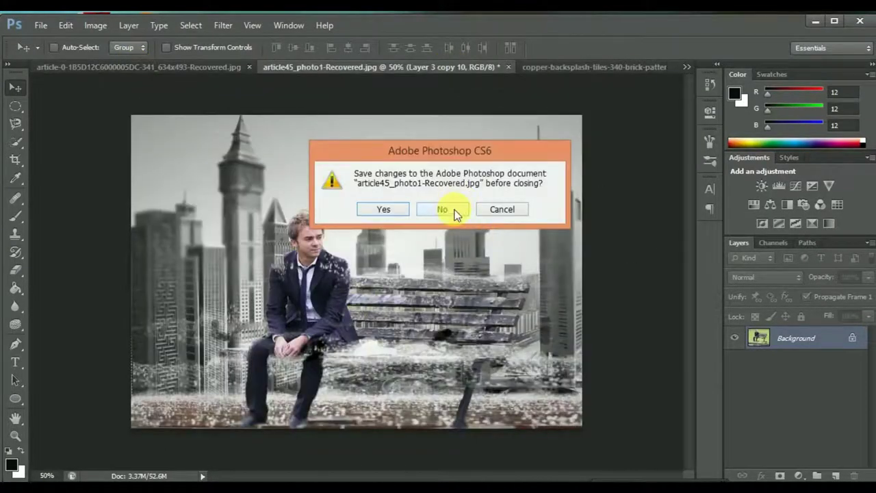
left_click(453, 211)
left_click_drag(331, 263, 389, 322)
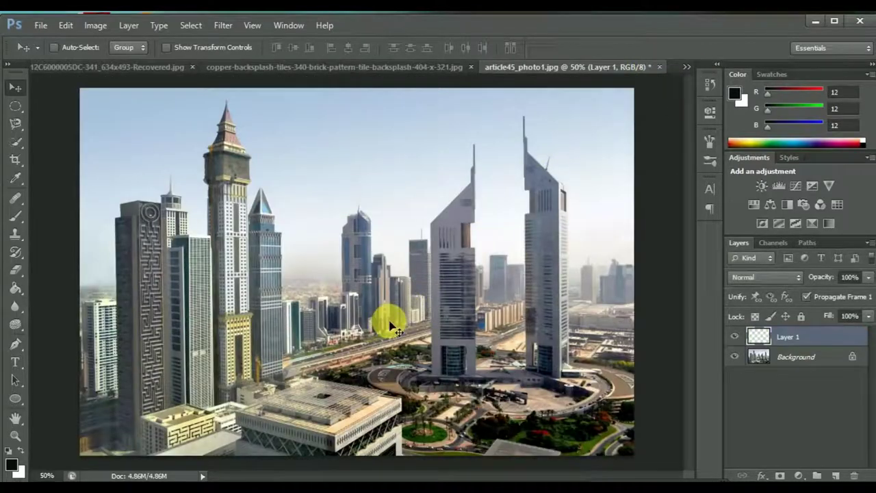
left_click_drag(389, 322, 363, 401)
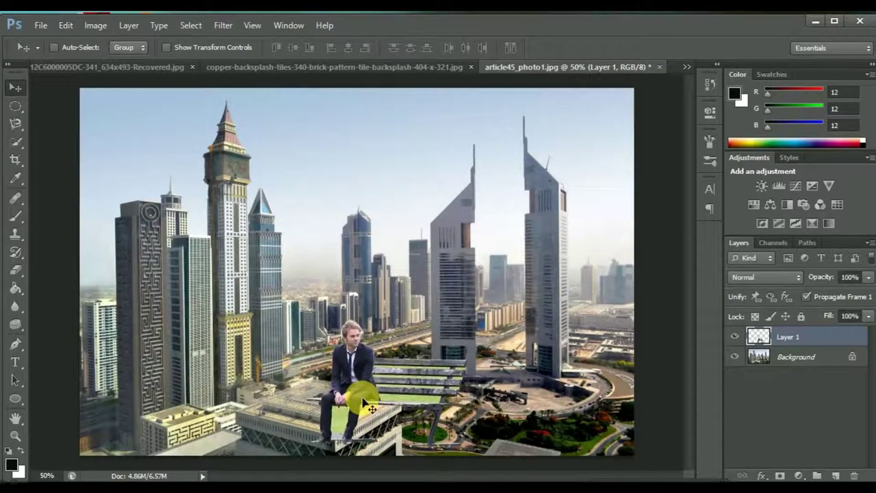
Enlarge the placed man and bench to about 200% × 192% and apply the transform
key("ctrl+t")
left_click_drag(466, 319, 518, 234)
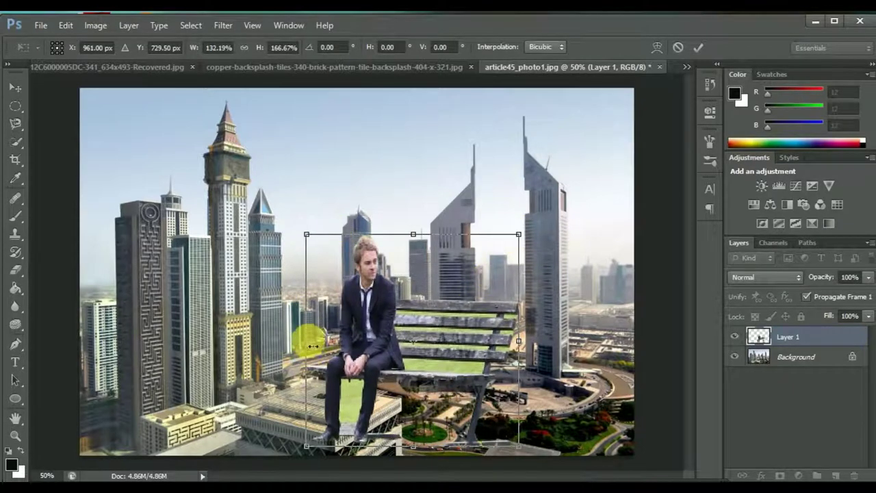
left_click_drag(311, 347, 197, 340)
left_click_drag(362, 235, 359, 203)
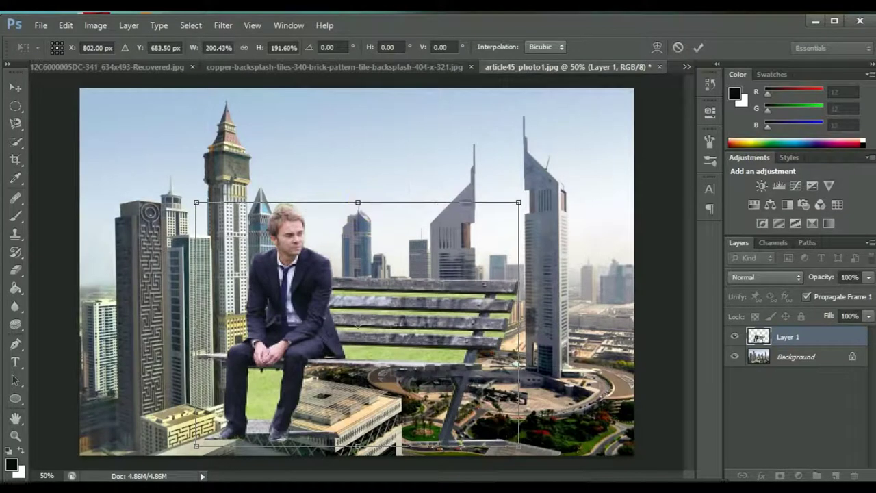
left_click(16, 216)
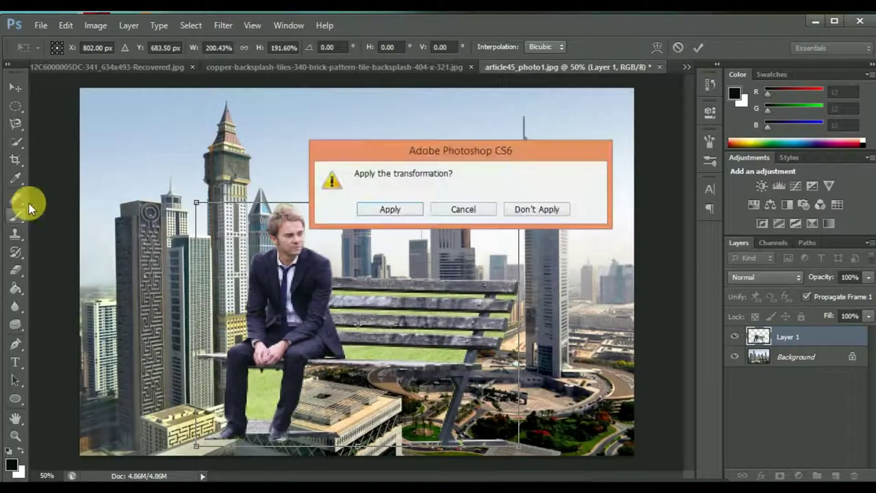
left_click(395, 210)
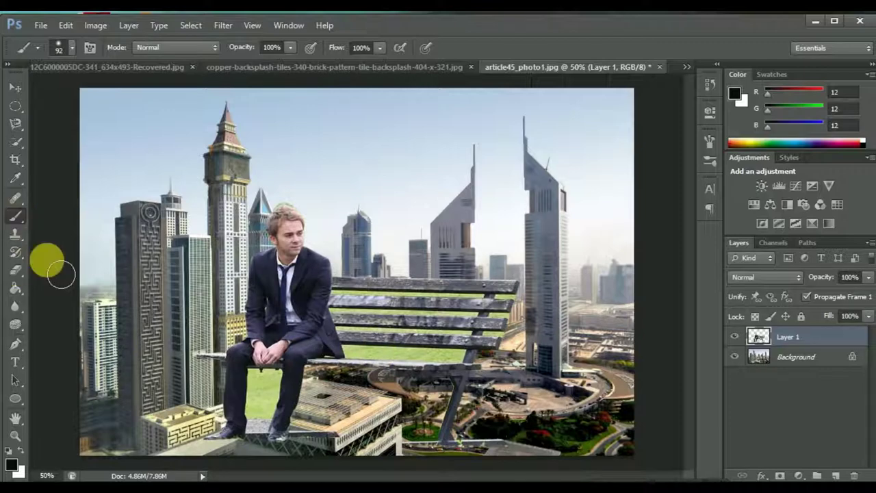
Turn a Pen path along the bench into a selection and erase grass between the lower slats
left_click(18, 345)
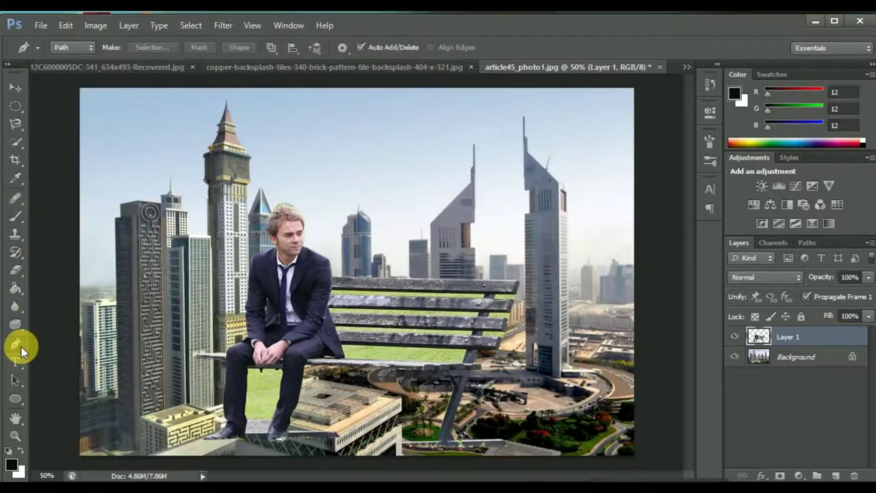
key("ctrl+plus")
key("ctrl+plus")
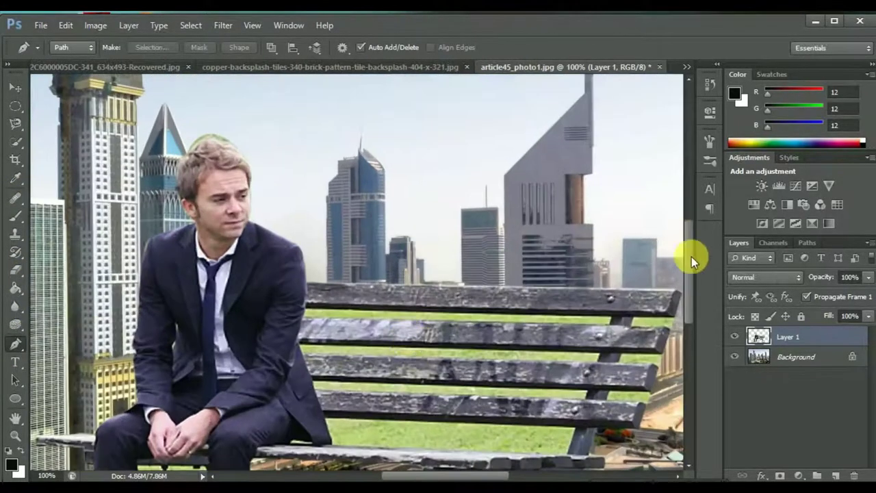
left_click_drag(691, 257, 692, 284)
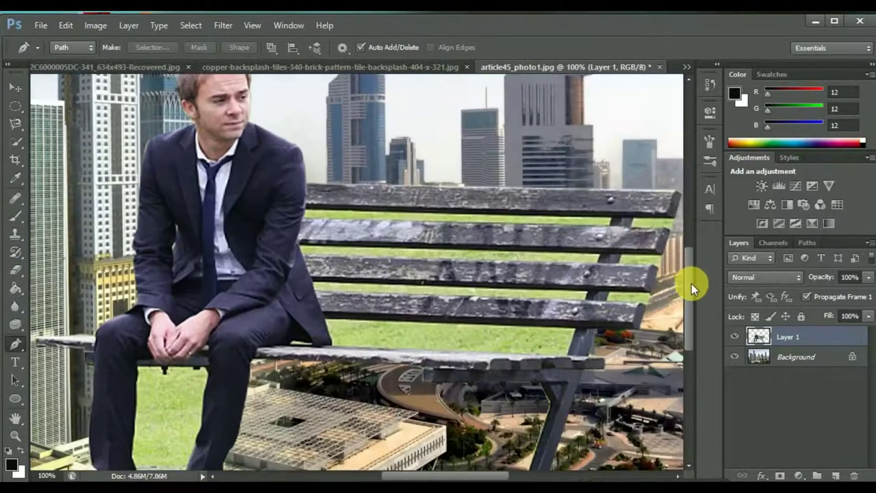
left_click(334, 347)
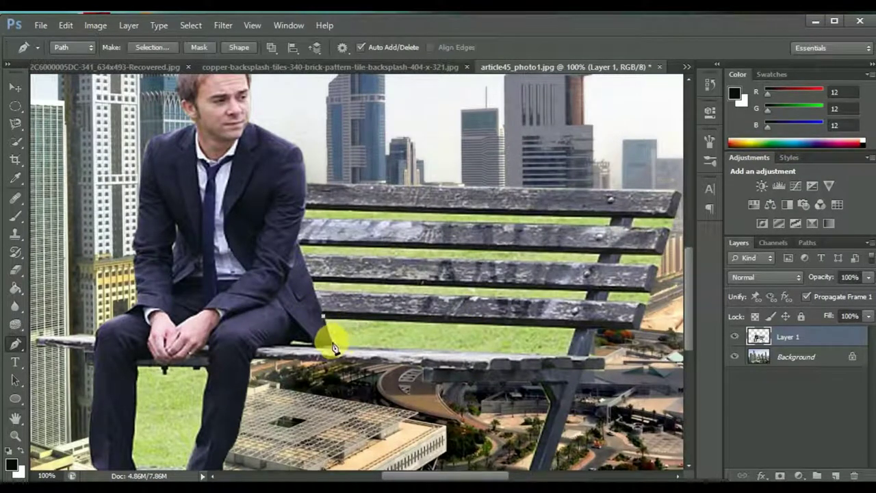
left_click(574, 331)
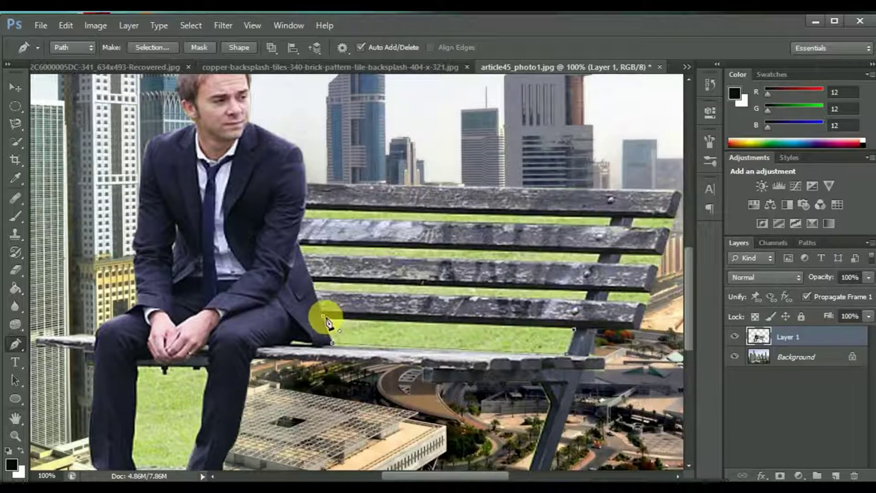
left_click(15, 269)
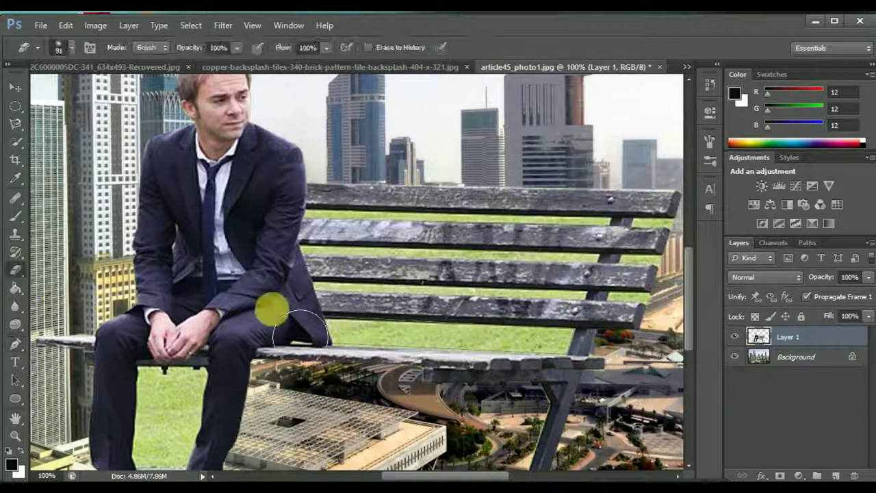
key("ctrl+Return")
mouse_move(475, 328)
left_mouse_down()
mouse_move(390, 334)
mouse_move(342, 325)
mouse_move(534, 336)
mouse_move(350, 328)
left_mouse_up()
mouse_move(392, 356)
left_mouse_down()
mouse_move(616, 362)
mouse_move(601, 368)
mouse_move(636, 344)
mouse_move(351, 250)
left_mouse_up()
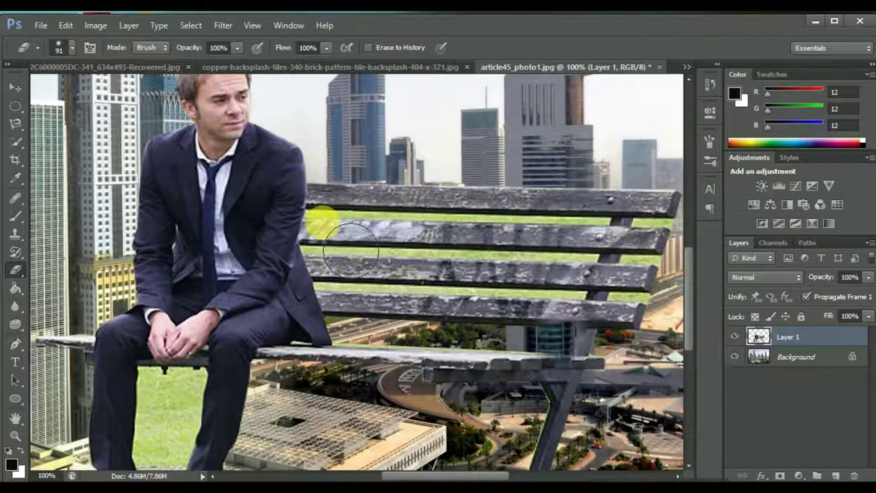
Shrink the eraser to 56 then 30 px and clean grass along the seat's front edge
right_click(439, 370)
left_click_drag(390, 92, 377, 92)
left_click(421, 337)
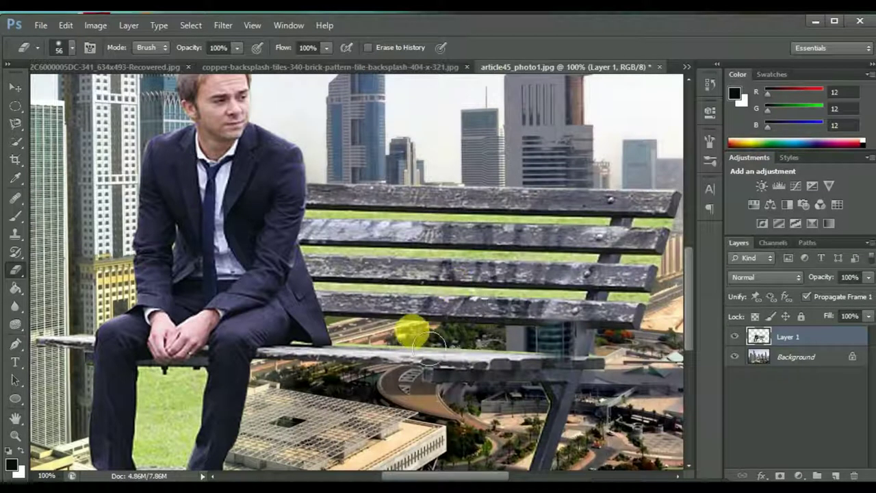
right_click(421, 342)
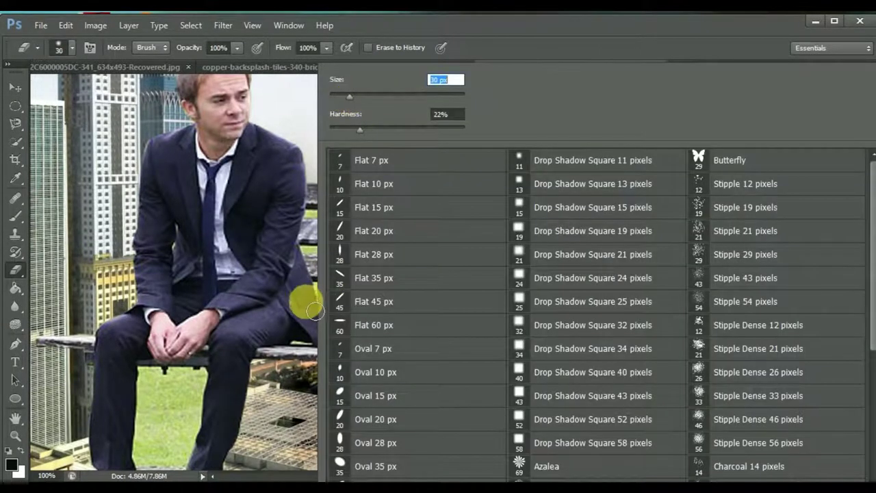
left_click(336, 316)
left_click_drag(345, 327, 384, 341)
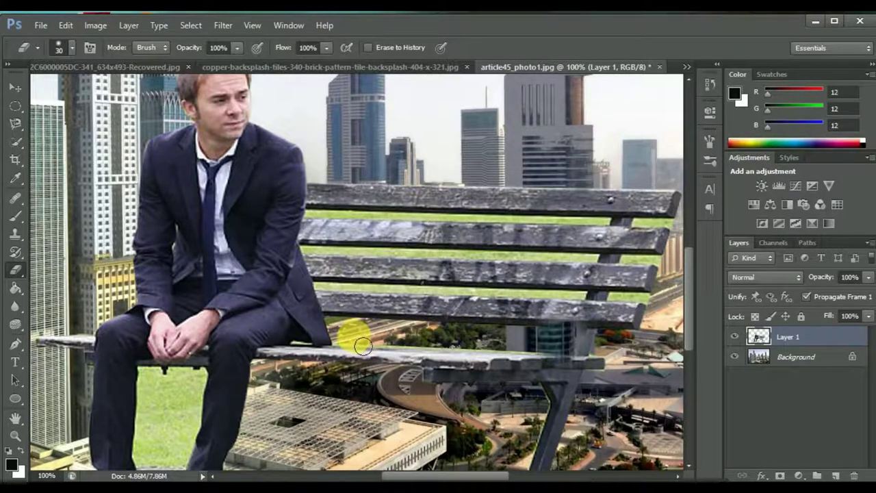
mouse_move(359, 346)
left_mouse_down()
mouse_move(409, 346)
mouse_move(342, 333)
left_mouse_up()
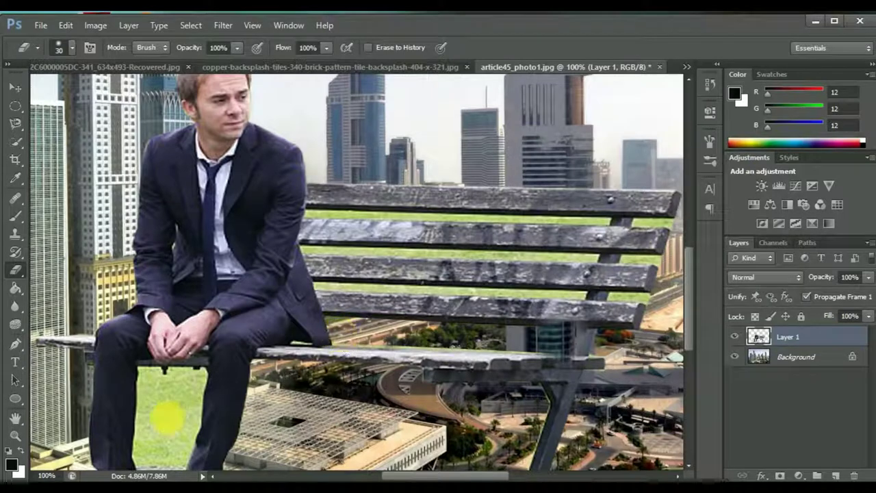
Erase the grass between the man's legs down to his shoes
left_click_drag(686, 263, 687, 297)
mouse_move(158, 364)
left_mouse_down()
mouse_move(167, 336)
mouse_move(158, 278)
mouse_move(175, 290)
mouse_move(188, 272)
left_mouse_up()
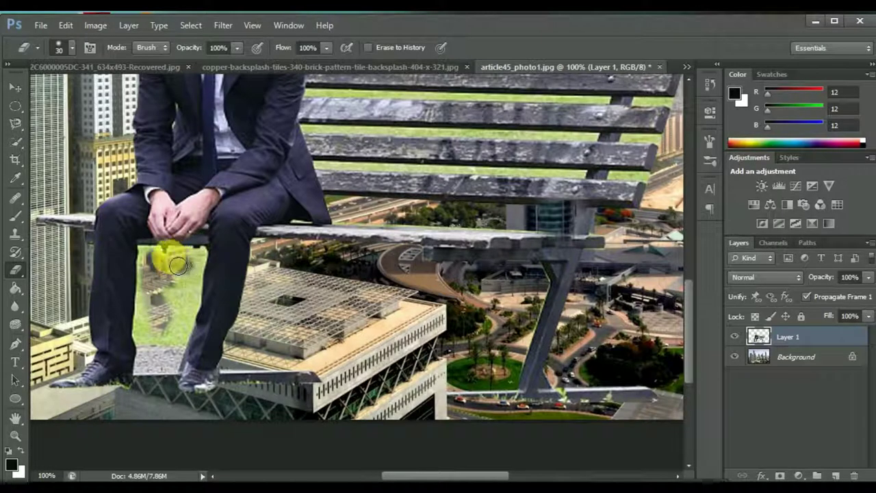
mouse_move(157, 262)
left_mouse_down()
mouse_move(157, 348)
mouse_move(177, 351)
mouse_move(190, 313)
mouse_move(153, 274)
left_mouse_up()
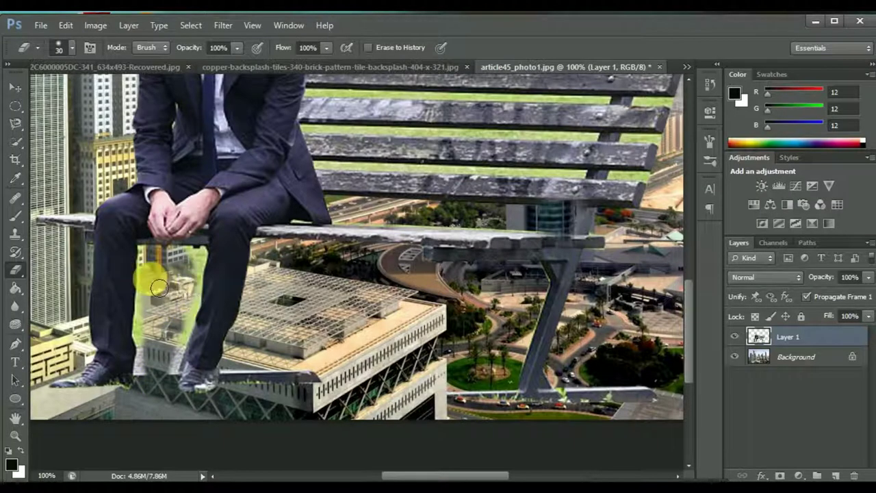
mouse_move(156, 277)
left_mouse_down()
mouse_move(147, 322)
mouse_move(155, 390)
left_mouse_up()
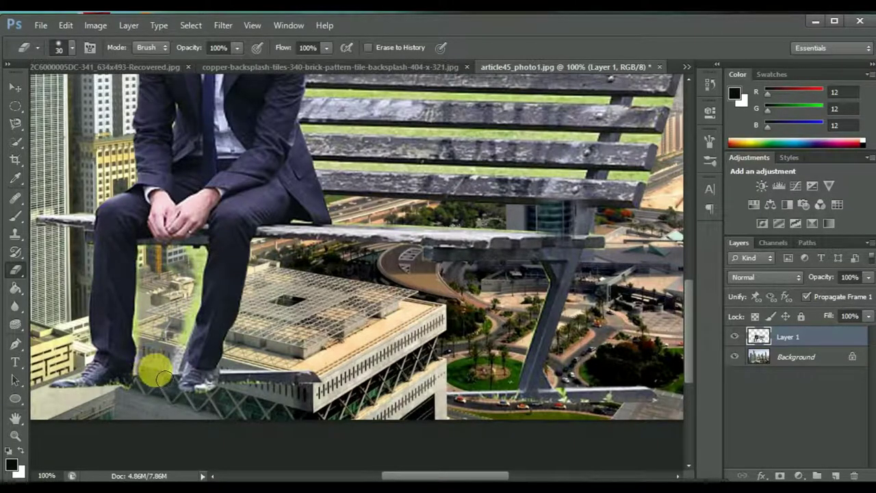
mouse_move(182, 356)
left_mouse_down()
mouse_move(180, 319)
mouse_move(204, 298)
mouse_move(205, 269)
mouse_move(157, 304)
mouse_move(164, 350)
left_mouse_up()
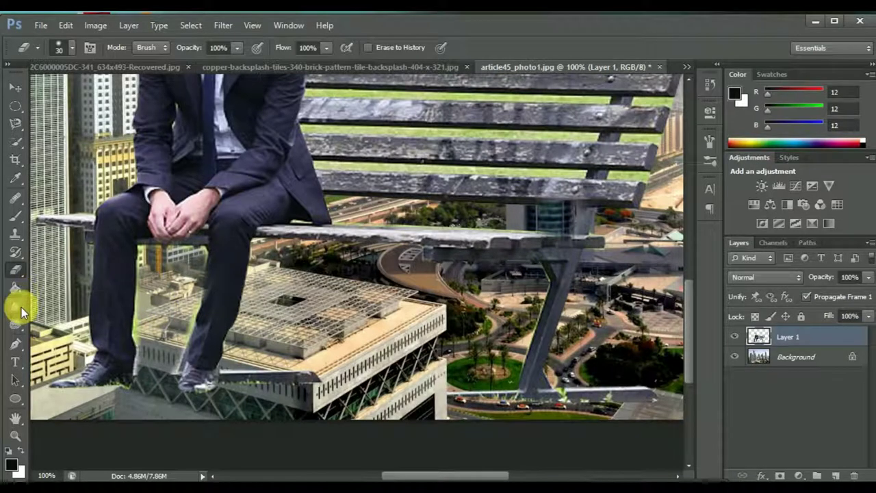
Trace the left leg with a Pen path, load it as a selection, and erase beside it
left_click(15, 344)
left_click_drag(136, 240, 140, 267)
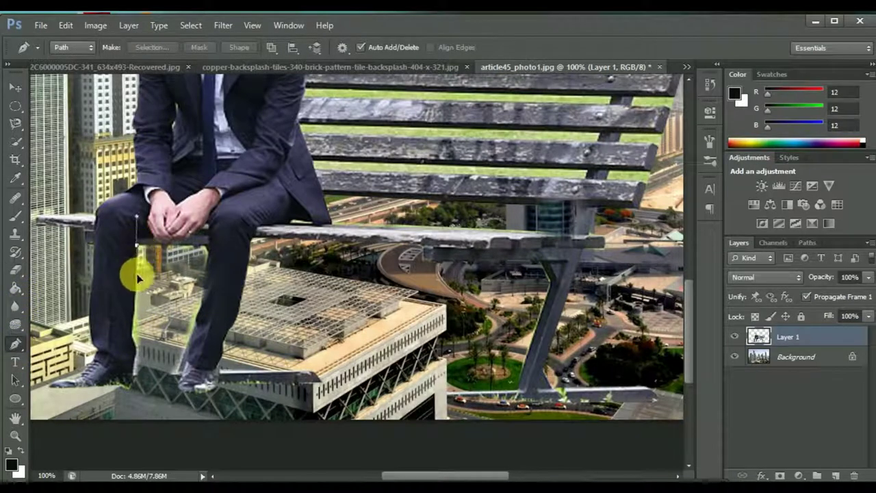
left_click(132, 330)
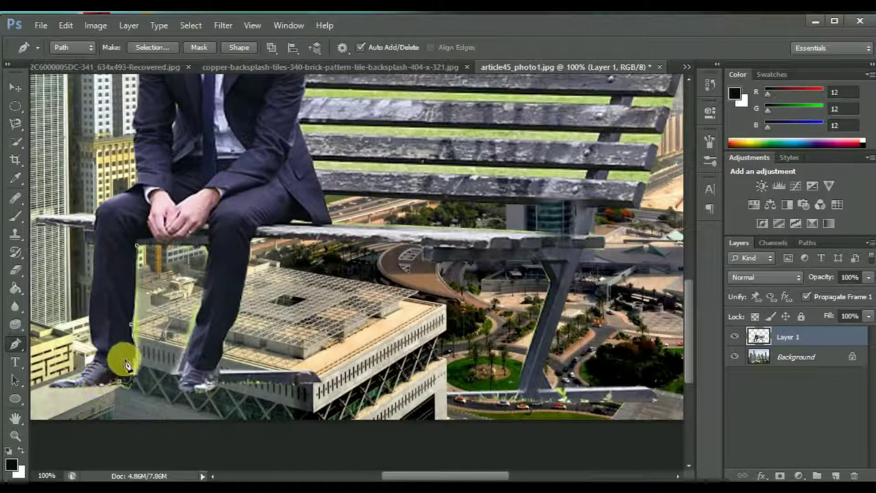
left_click(134, 324)
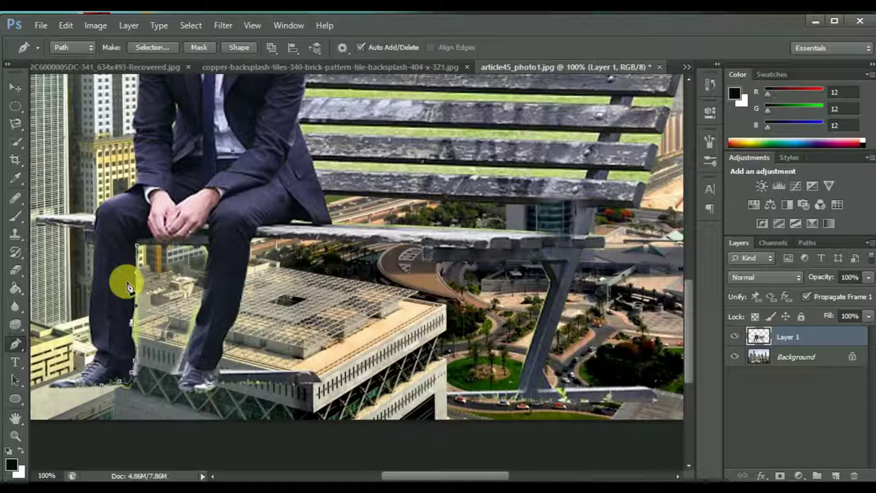
left_click_drag(103, 385, 117, 343)
left_click(136, 245)
key("ctrl+Return")
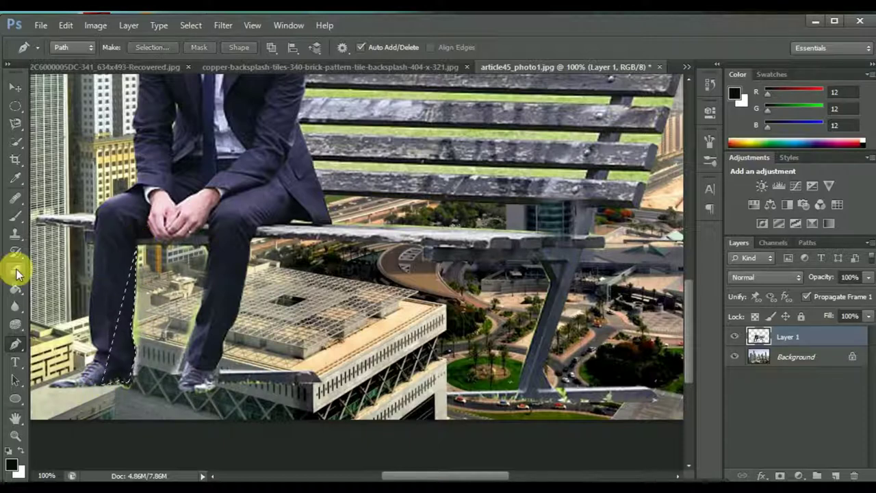
left_click(15, 269)
left_click_drag(150, 322, 152, 356)
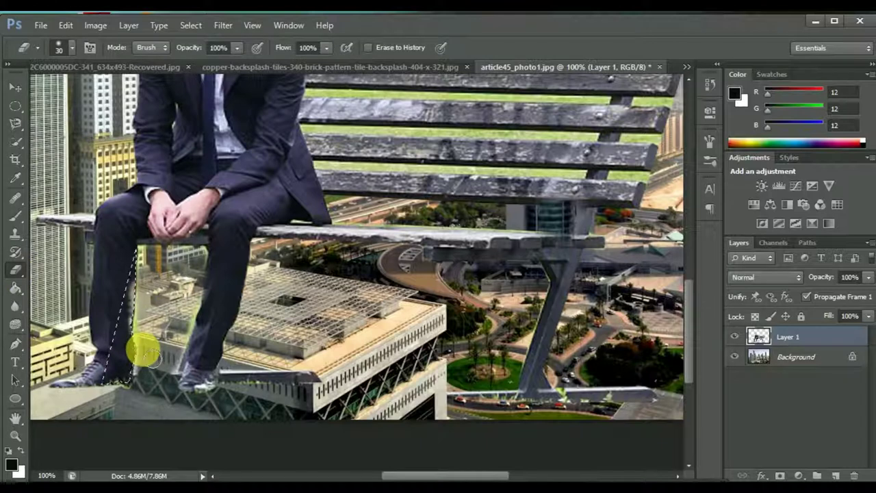
Invert the selection to erase the leg's green fringe, then deselect and clean the other leg
left_click(191, 25)
left_click(205, 80)
mouse_move(144, 360)
left_mouse_down()
mouse_move(143, 251)
mouse_move(145, 341)
mouse_move(141, 304)
mouse_move(130, 376)
mouse_move(118, 390)
mouse_move(147, 382)
mouse_move(129, 384)
mouse_move(148, 342)
mouse_move(152, 269)
left_mouse_up()
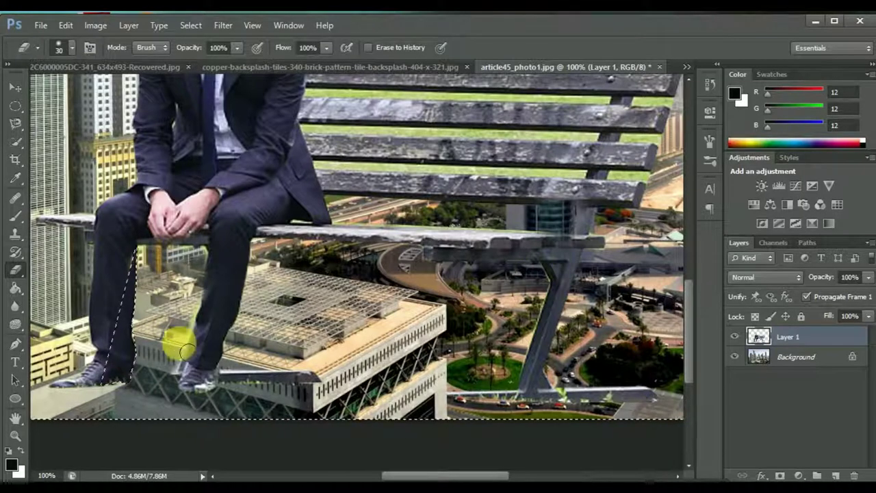
key("ctrl+d")
left_click_drag(173, 354, 200, 289)
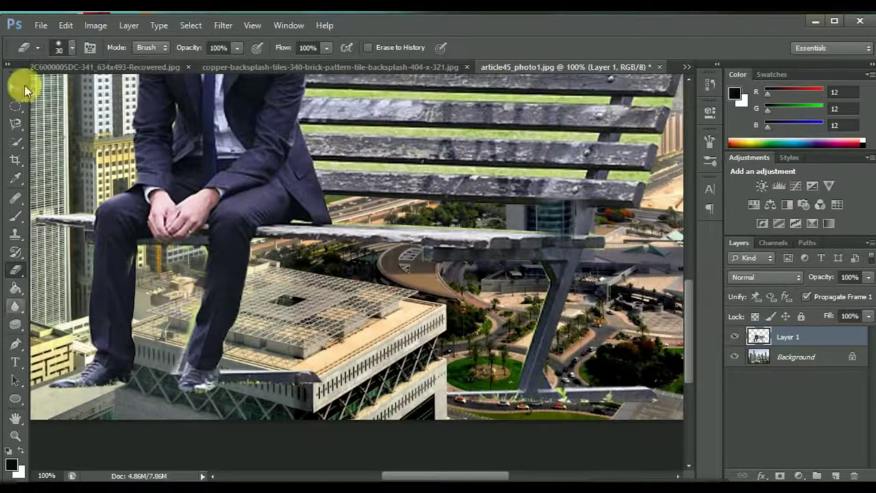
Try a rectangular selection around the lower leg, then deselect it
left_click(15, 107)
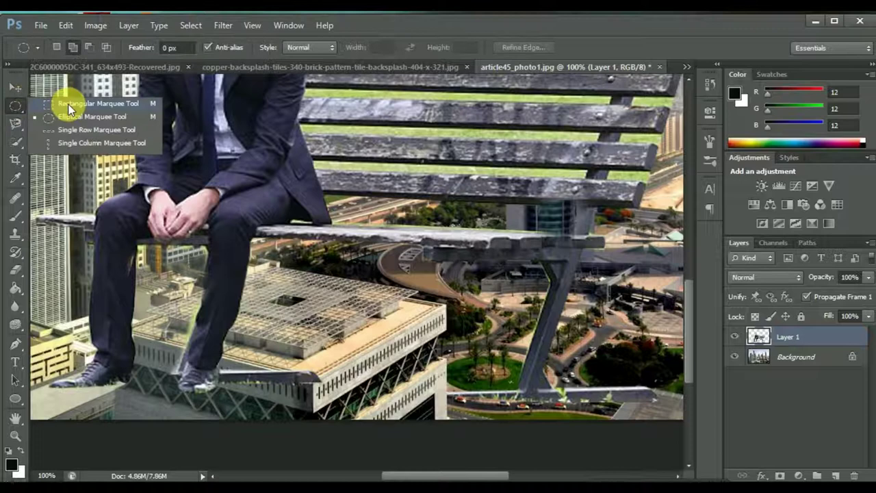
left_click(64, 102)
left_click_drag(202, 335, 215, 270)
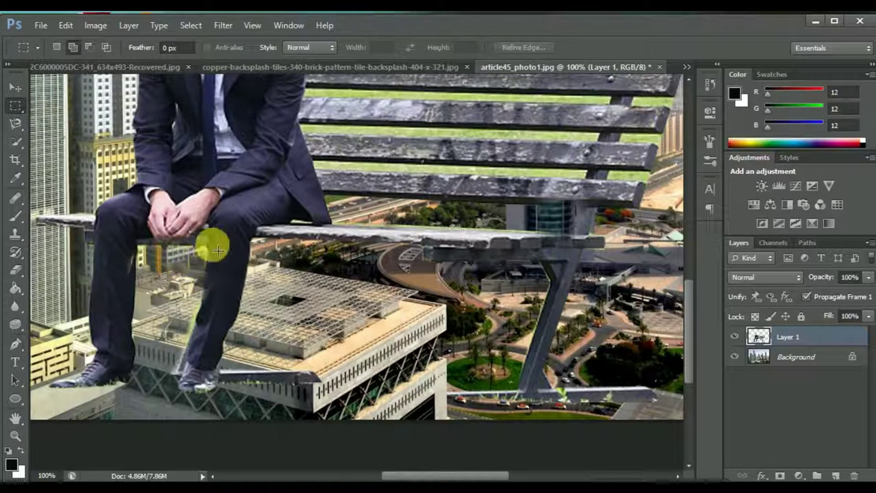
mouse_move(209, 248)
left_mouse_down()
mouse_move(315, 411)
mouse_move(334, 409)
left_mouse_up()
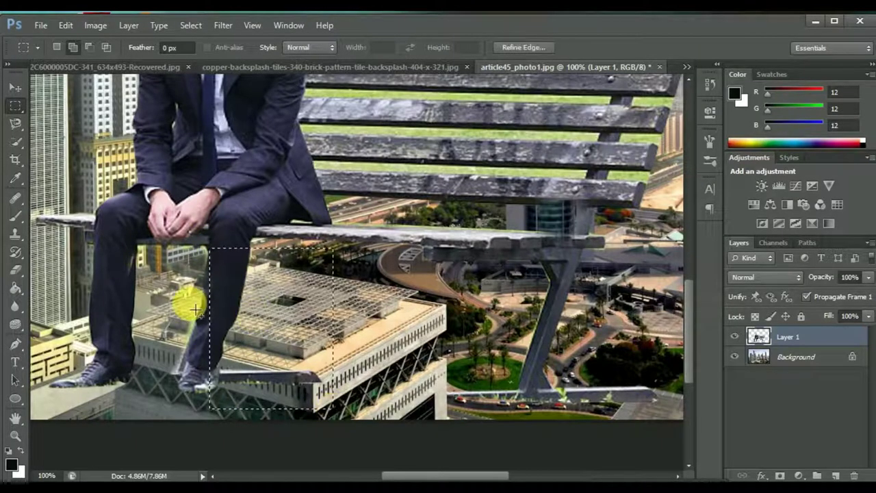
left_click_drag(199, 283, 228, 306)
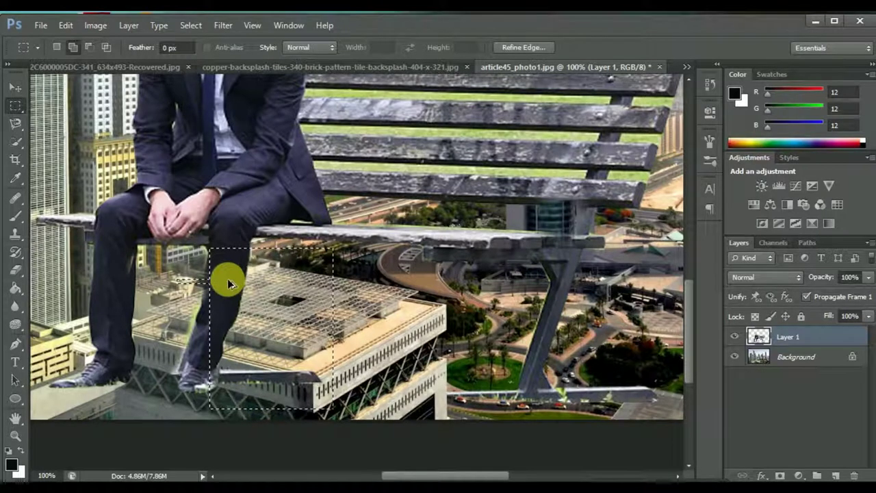
left_click_drag(228, 306, 230, 260)
key("ctrl+d")
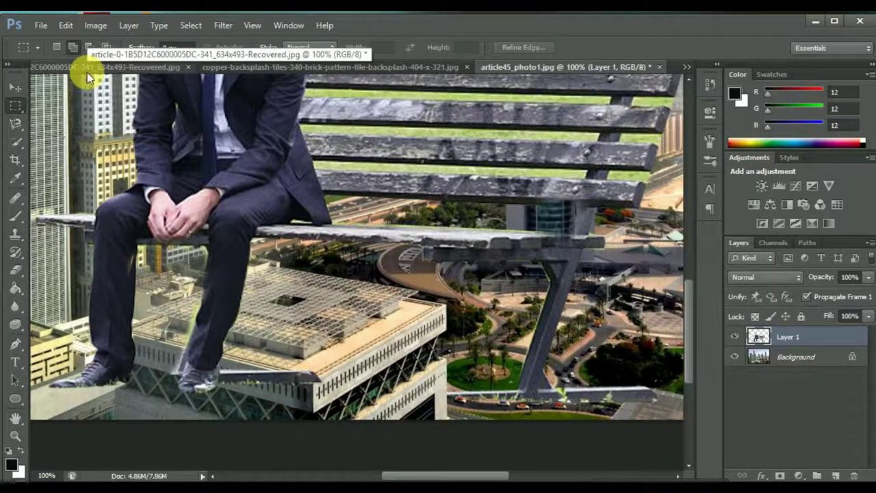
Quick-select the lower leg, invert the selection, and erase the fringe just outside it
left_click(19, 143)
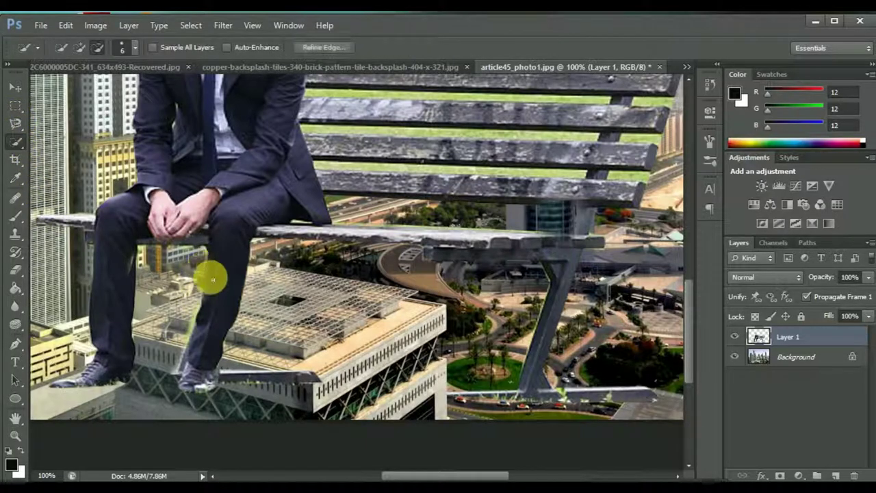
left_click(210, 277)
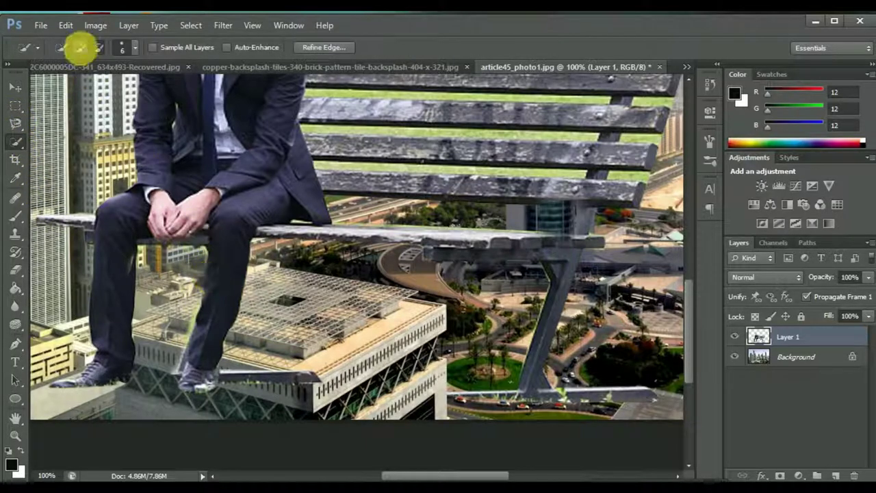
left_click(81, 47)
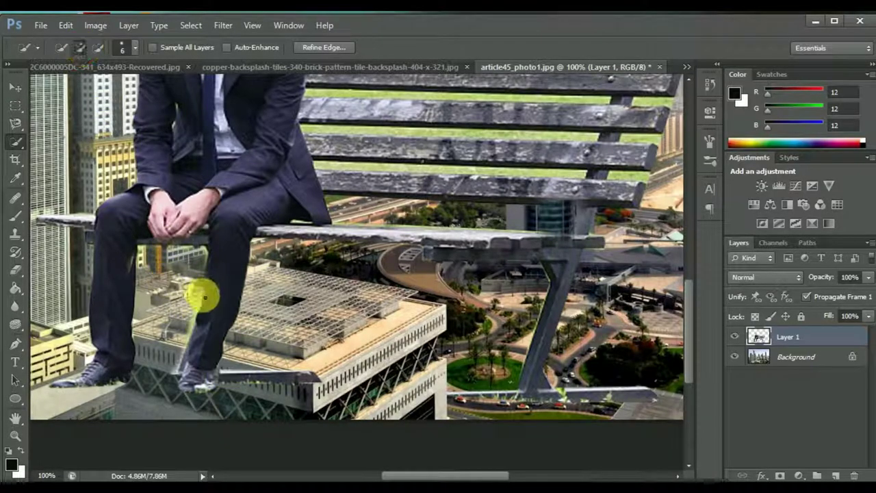
left_click_drag(216, 281, 219, 313)
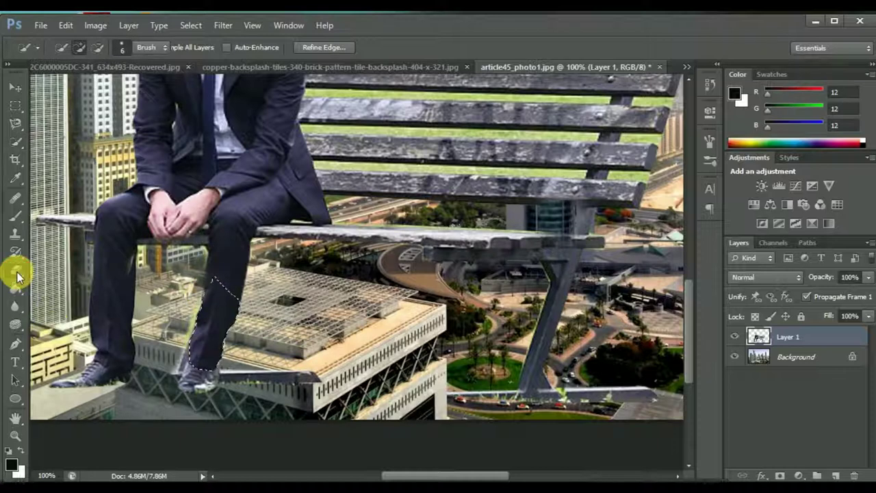
left_click(17, 272)
left_click_drag(194, 327, 193, 334)
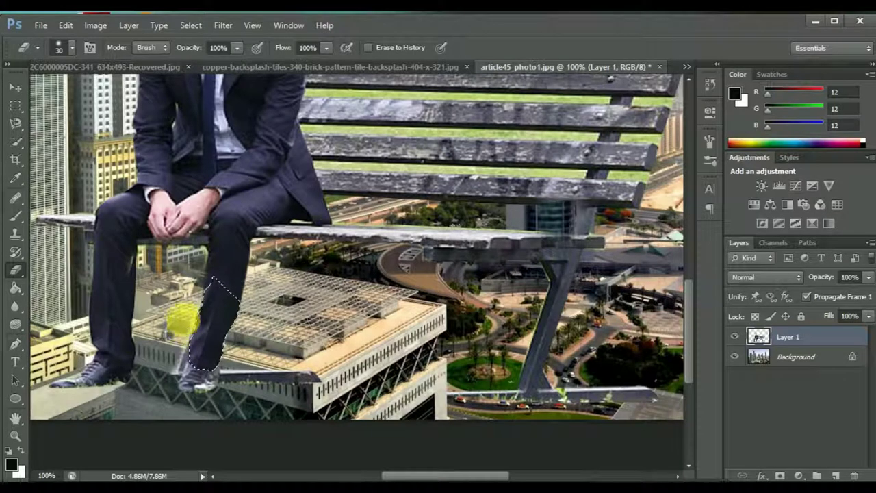
left_click(196, 24)
left_click(208, 84)
mouse_move(189, 244)
left_mouse_down()
mouse_move(185, 333)
mouse_move(195, 315)
left_mouse_up()
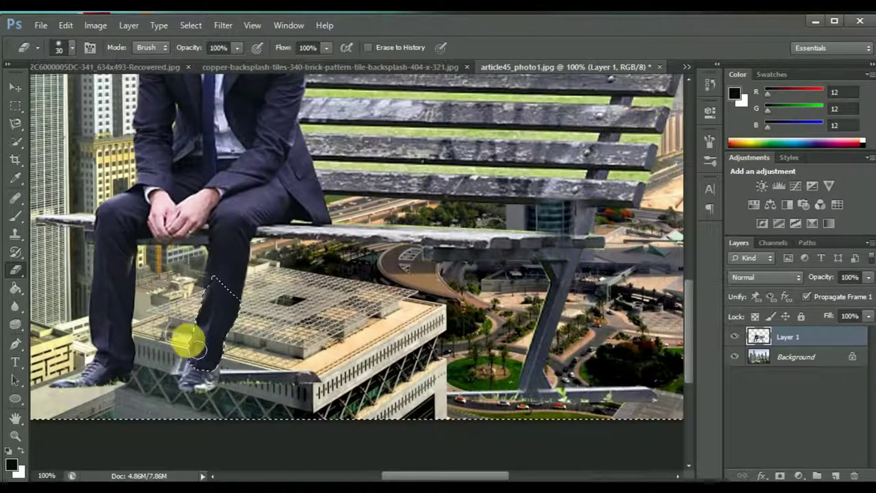
key("ctrl+d")
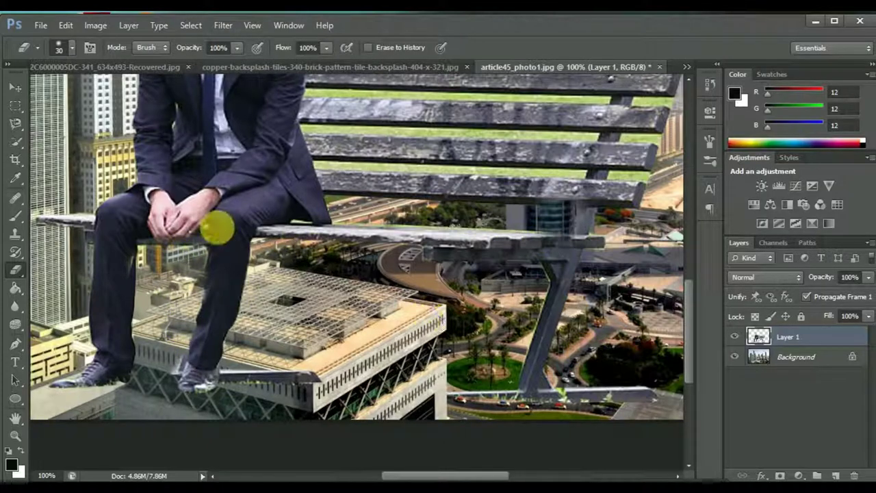
Paint a dark shadow behind the bench seat with a 24 px brush
left_click(14, 227)
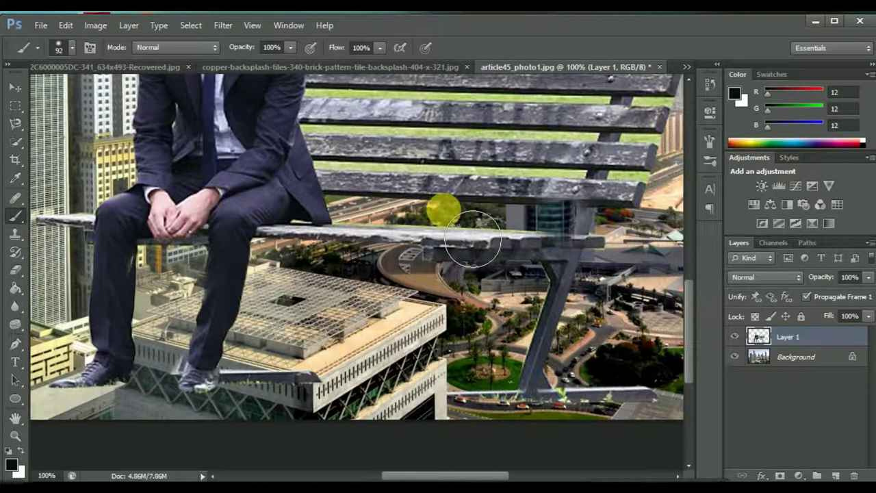
right_click(444, 209)
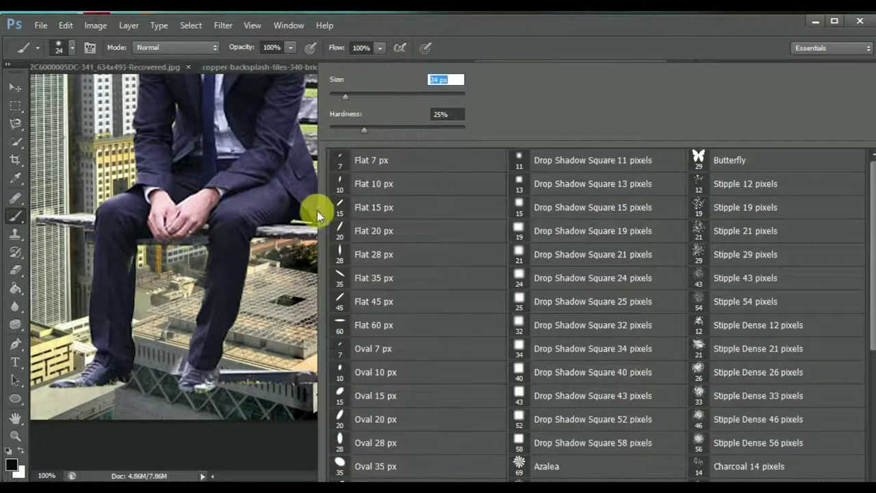
left_click(315, 232)
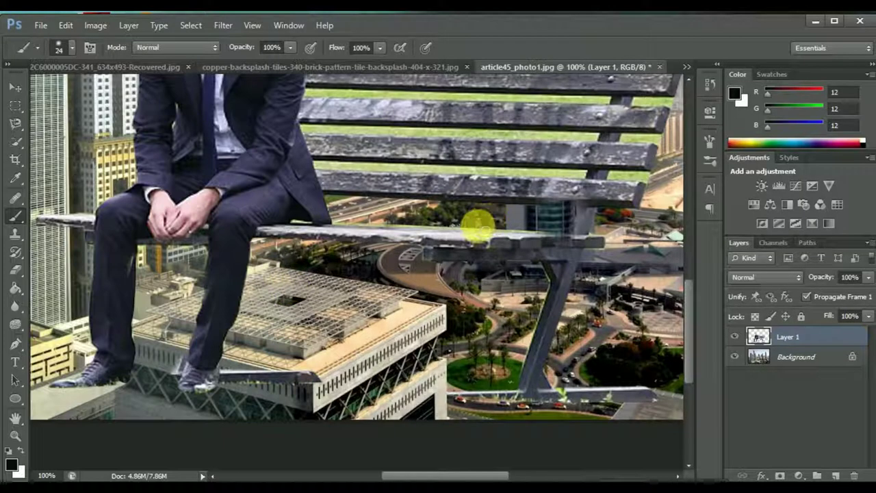
left_click_drag(478, 226, 460, 228)
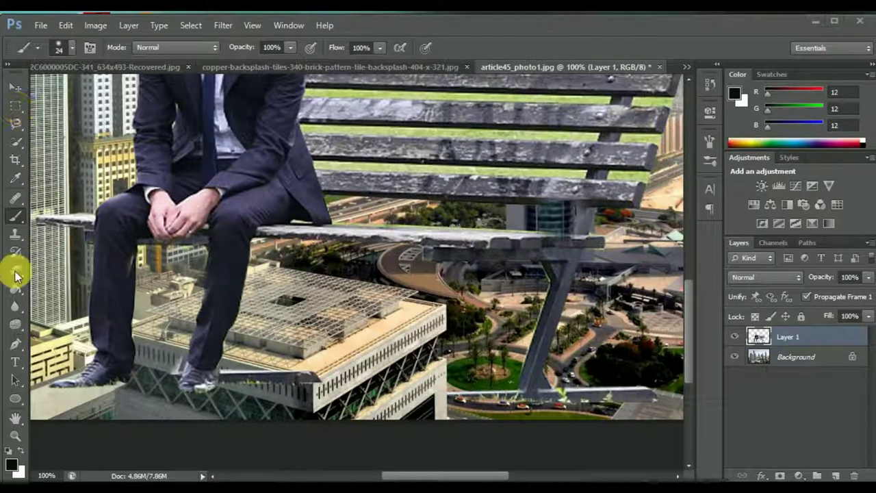
Erase the green gap between the bench slats using a Pen-path selection
left_click(16, 345)
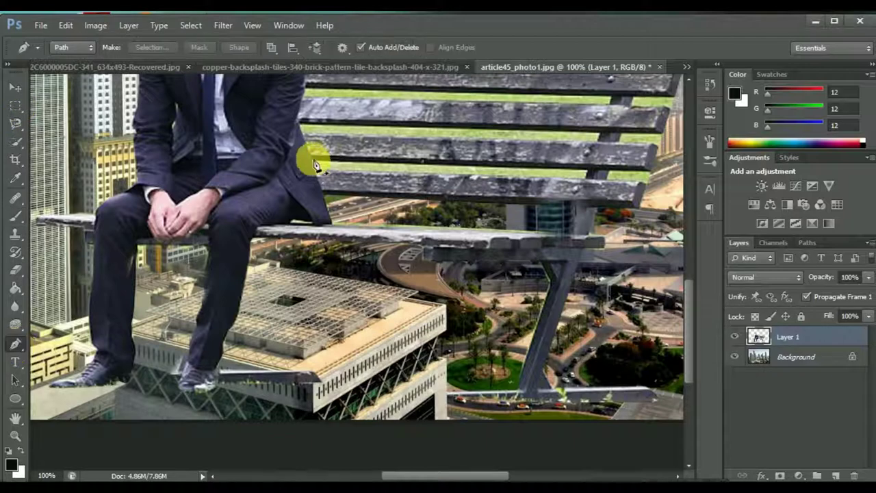
left_click(317, 176)
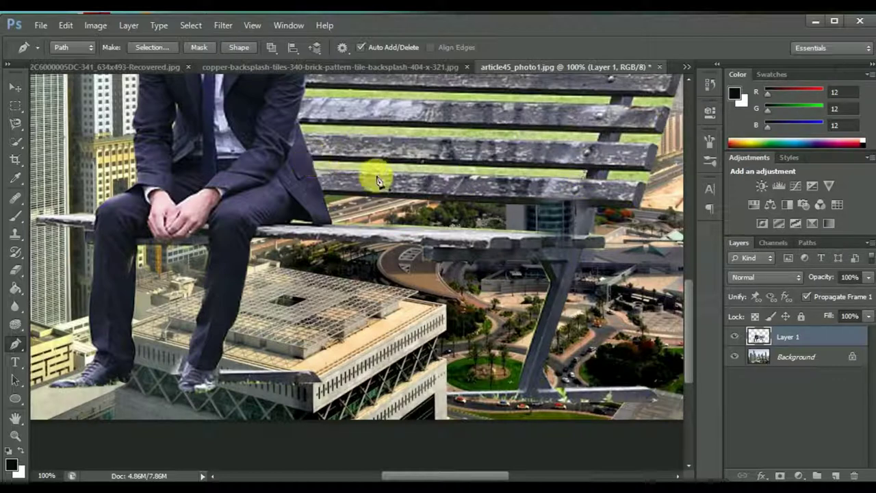
key("ctrl+Return")
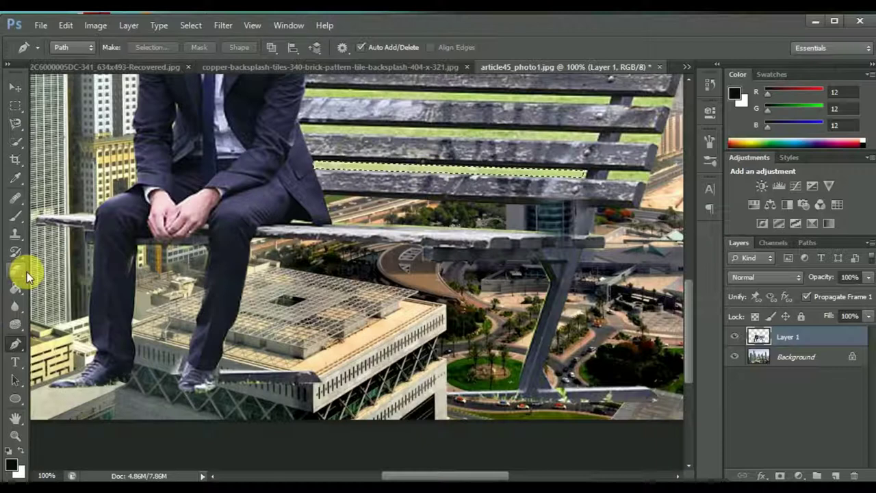
left_click(20, 271)
mouse_move(479, 164)
left_mouse_down()
mouse_move(401, 167)
mouse_move(514, 157)
mouse_move(573, 183)
mouse_move(484, 161)
mouse_move(322, 157)
mouse_move(348, 171)
mouse_move(394, 176)
mouse_move(548, 182)
mouse_move(578, 175)
left_mouse_up()
key("ctrl+d")
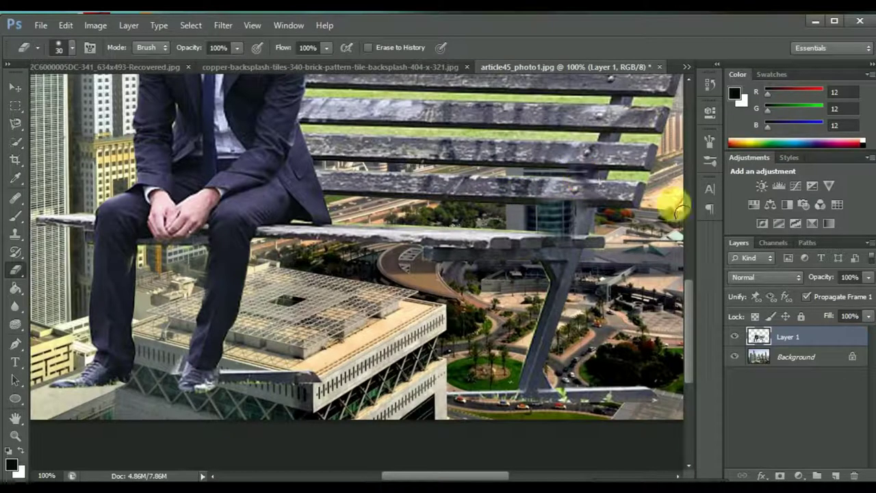
Erase the next green patch at the bench's right end through a Pen-path selection
left_click(17, 346)
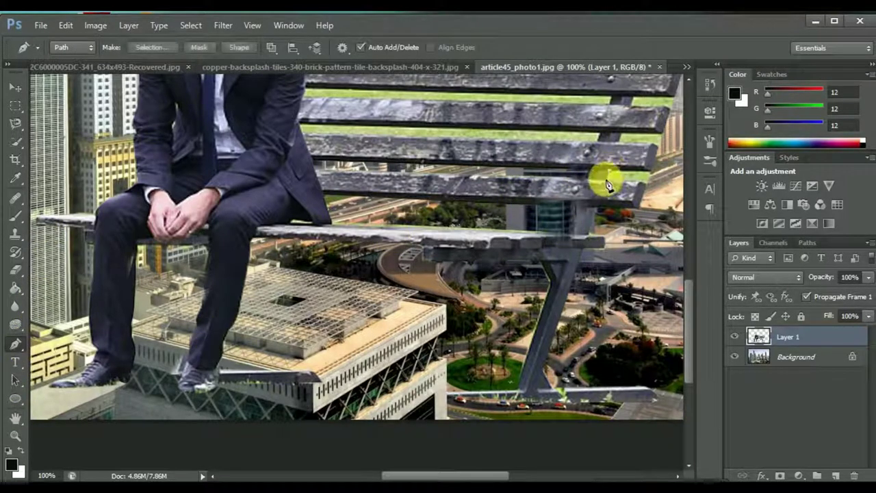
left_click(653, 185)
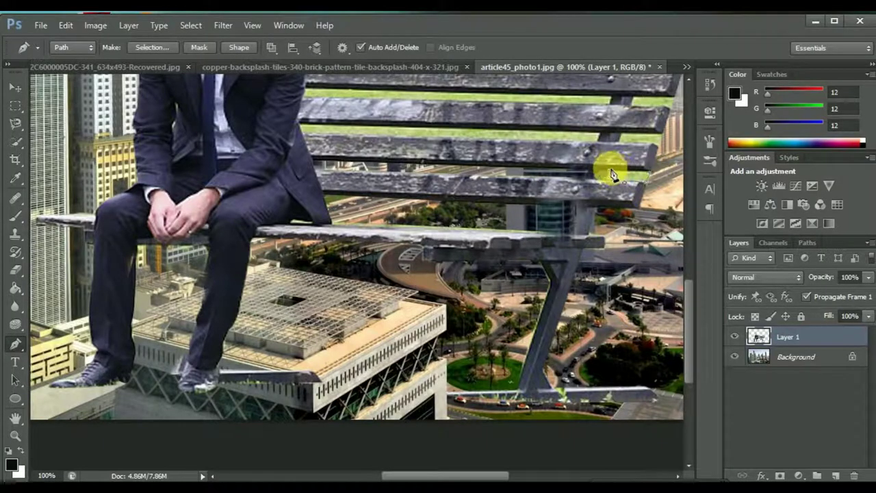
key("ctrl+Return")
left_click(16, 269)
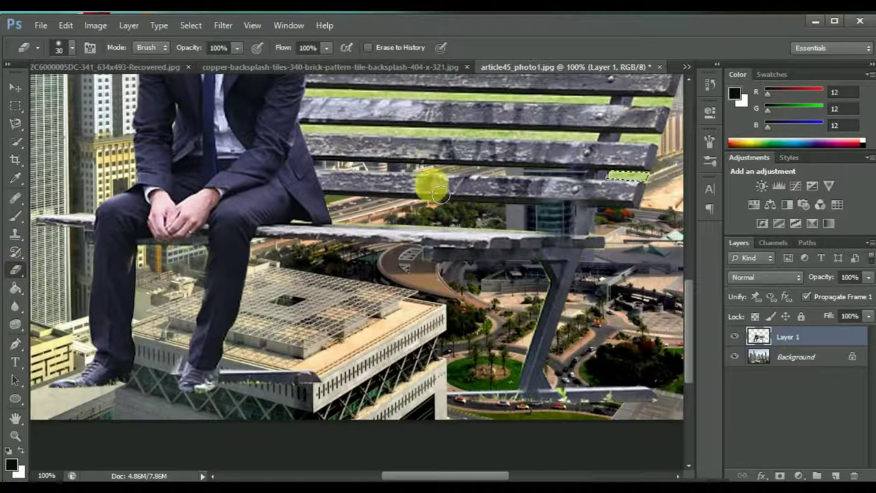
mouse_move(626, 172)
left_mouse_down()
mouse_move(665, 185)
mouse_move(618, 172)
mouse_move(673, 196)
mouse_move(652, 183)
left_mouse_up()
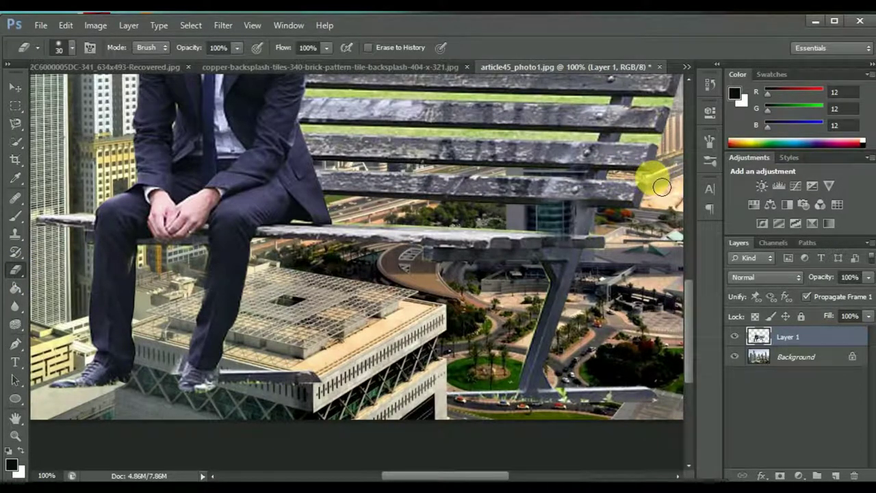
left_click_drag(691, 326, 699, 291)
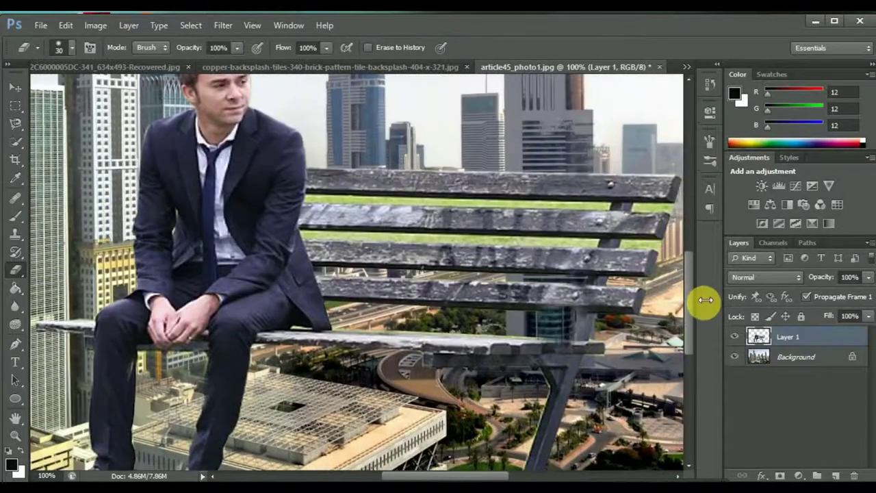
Erase the green gap along the upper slat through a Pen-path selection
left_click(15, 345)
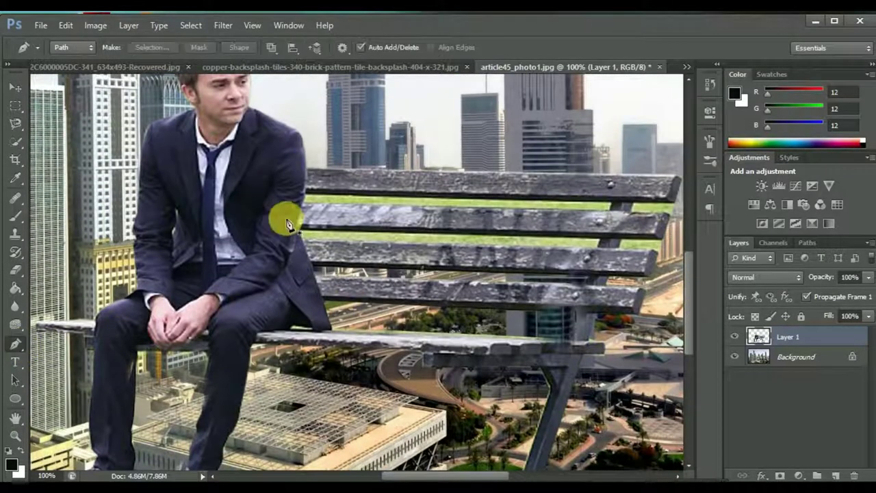
left_click(304, 247)
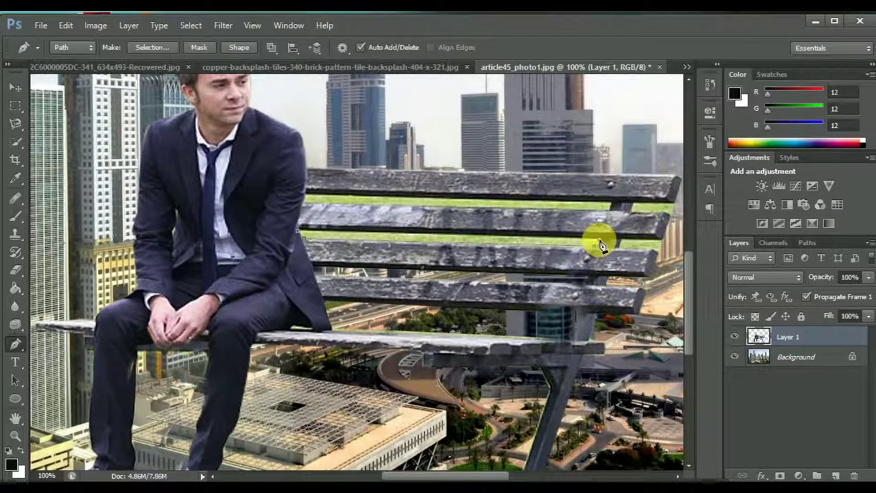
left_click(309, 235)
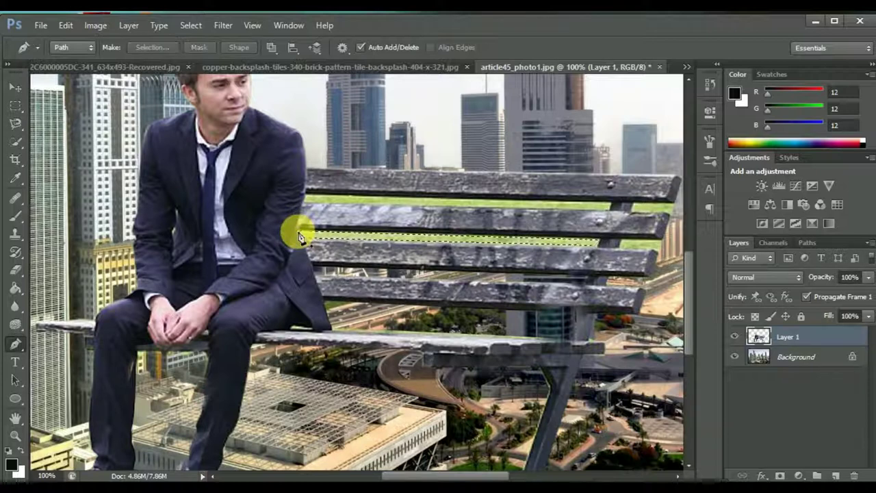
key("ctrl+Return")
left_click(15, 269)
mouse_move(326, 243)
left_mouse_down()
mouse_move(480, 226)
mouse_move(577, 243)
mouse_move(418, 243)
mouse_move(598, 242)
left_mouse_up()
key("ctrl+d")
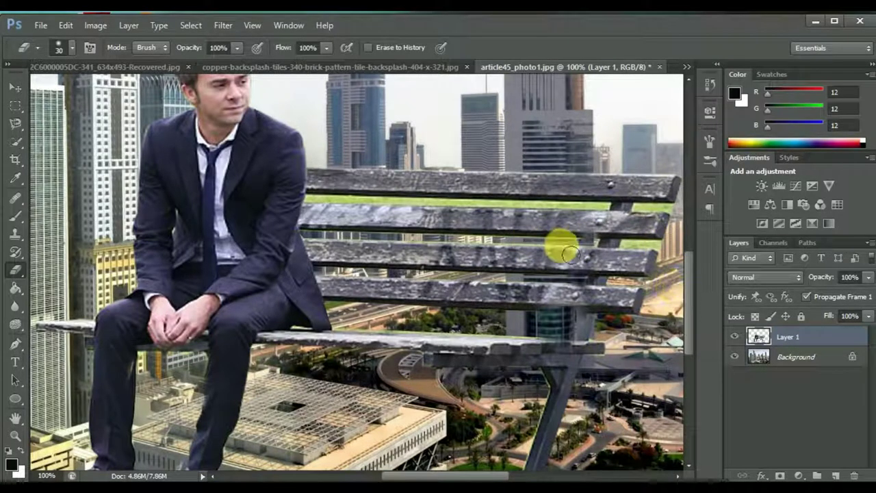
Try a dark brush shadow along the bench slat, then undo it
left_click(15, 216)
mouse_move(322, 233)
left_mouse_down()
mouse_move(336, 225)
mouse_move(308, 226)
mouse_move(390, 237)
left_mouse_up()
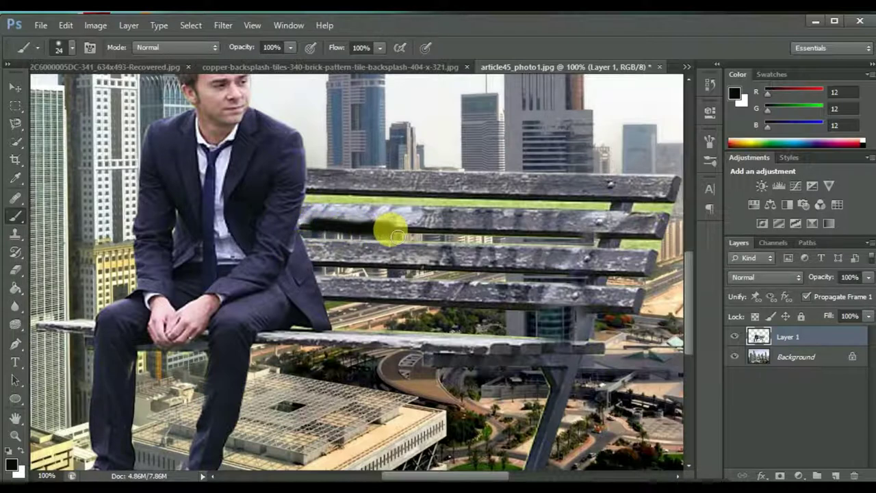
key("ctrl+z")
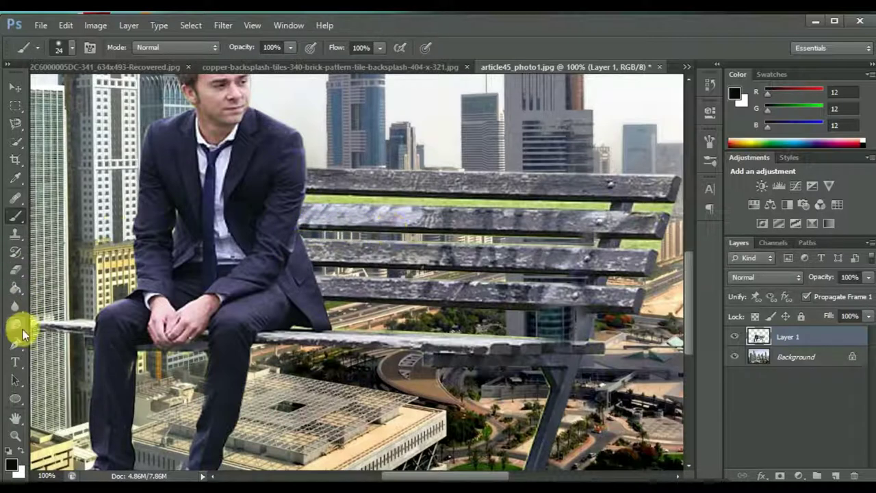
Erase the green showing between the right-hand slats
left_click(15, 343)
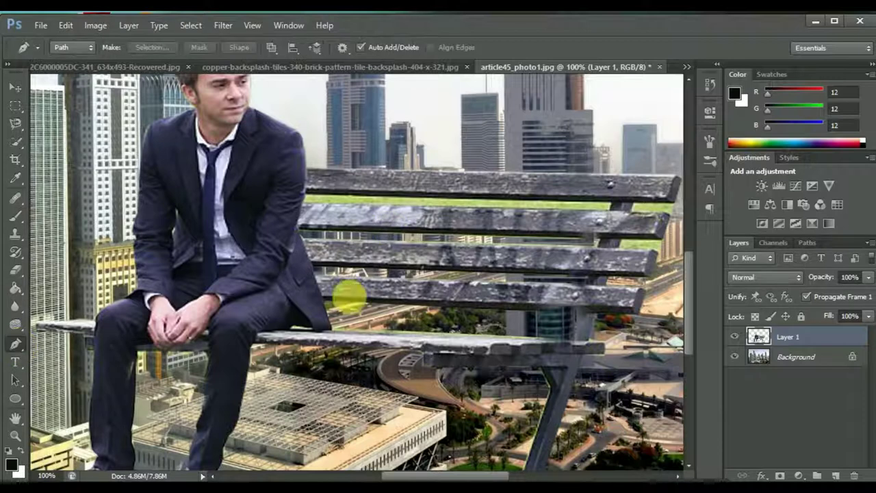
left_click(619, 253)
left_click(619, 253)
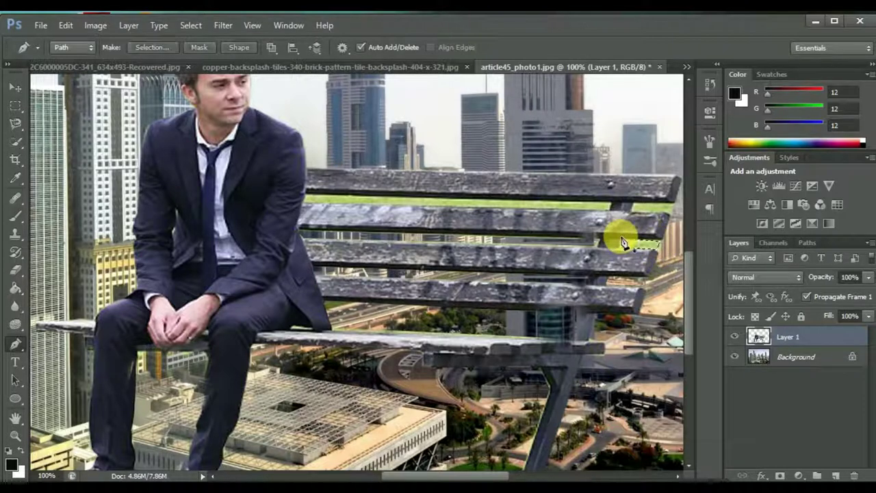
left_click(17, 267)
mouse_move(637, 256)
left_mouse_down()
mouse_move(673, 254)
mouse_move(665, 225)
left_mouse_up()
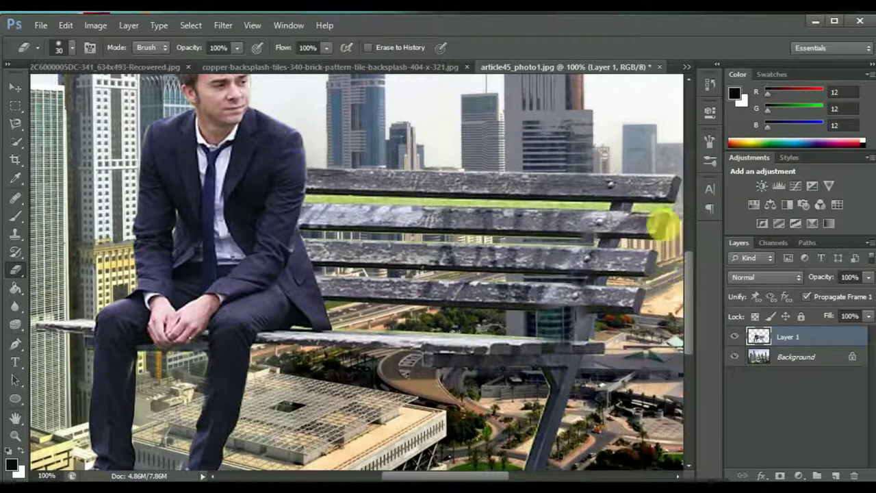
left_click(18, 346)
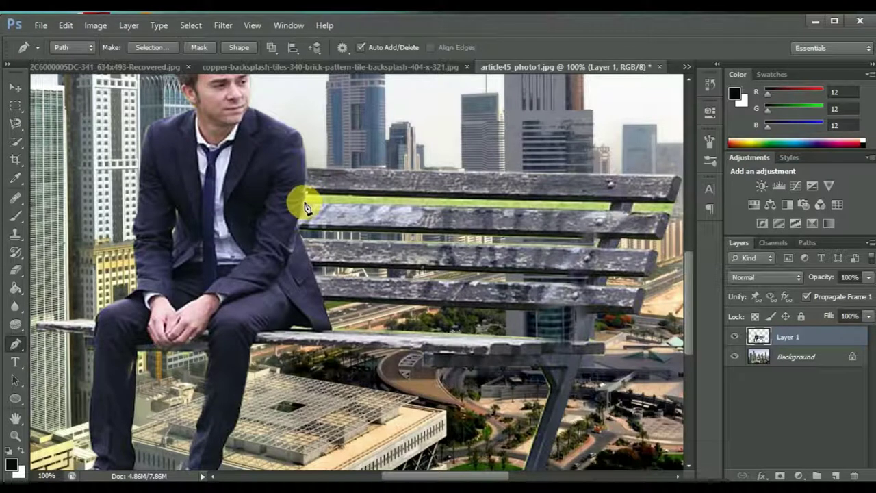
Erase the long green strip beneath the top slat through a Pen-path selection
left_click(609, 226)
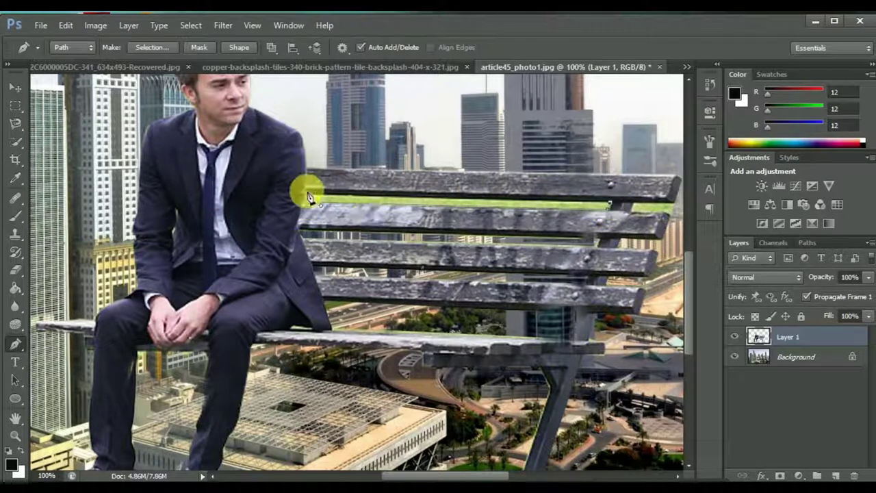
key("ctrl+Return")
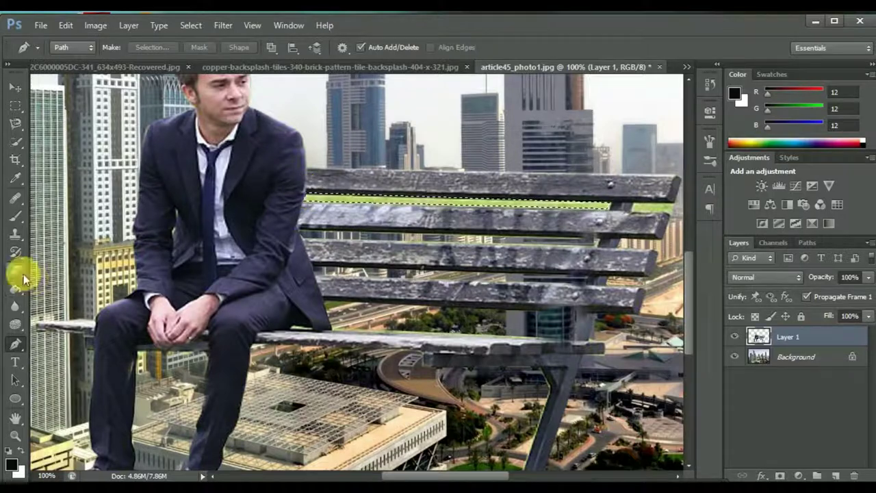
left_click(15, 269)
left_click(318, 199)
mouse_move(321, 200)
left_mouse_down()
mouse_move(457, 206)
mouse_move(402, 196)
mouse_move(421, 190)
mouse_move(564, 205)
mouse_move(602, 219)
left_mouse_up()
key("ctrl+d")
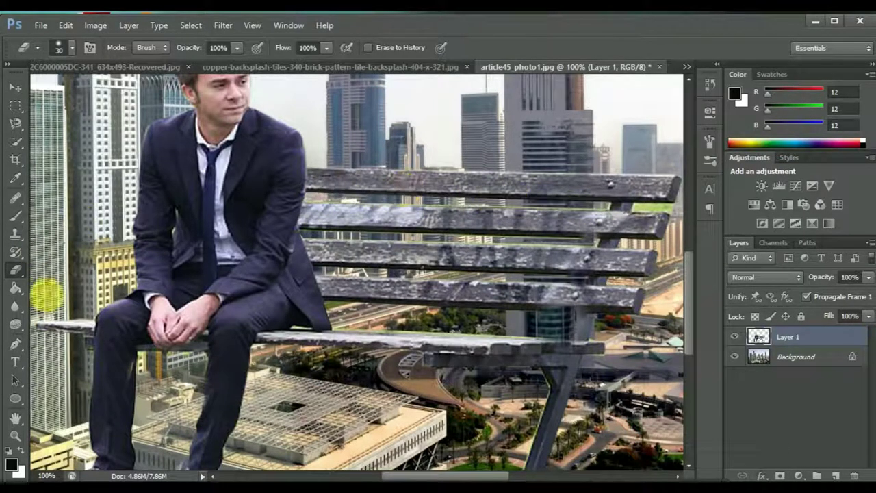
Outline and erase the last green patch at the top slat's right end
left_click(19, 343)
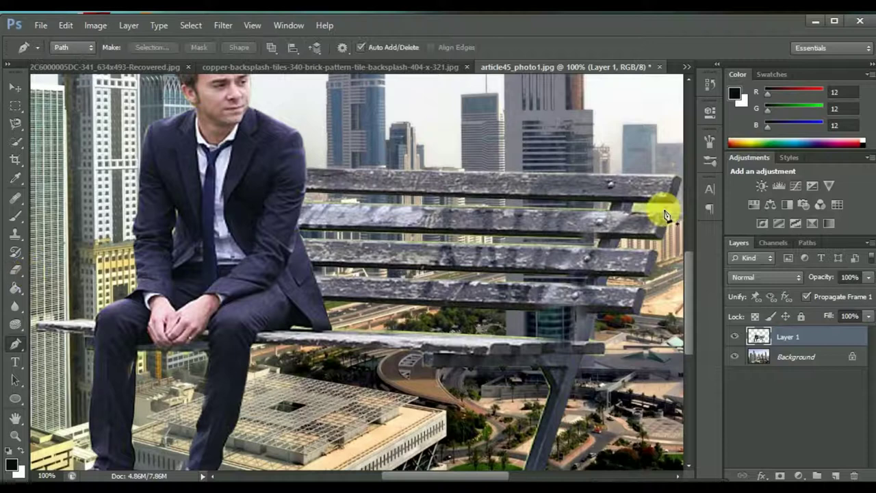
left_click(631, 204)
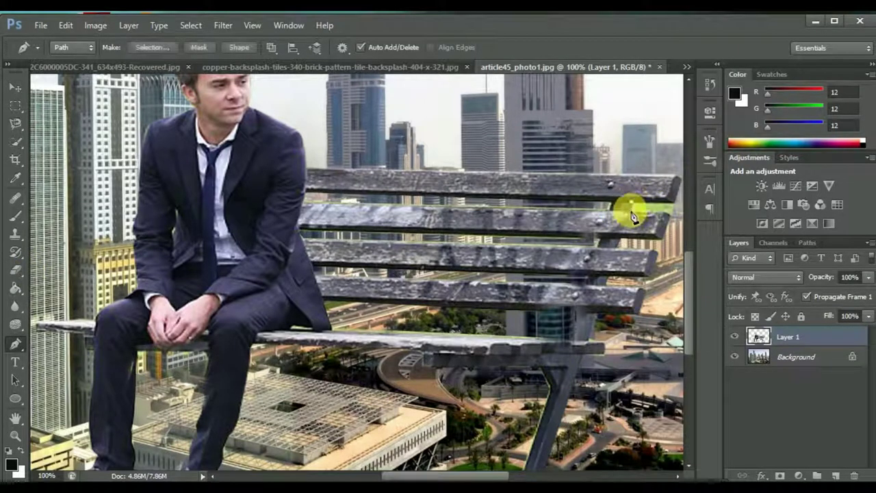
left_click(669, 219)
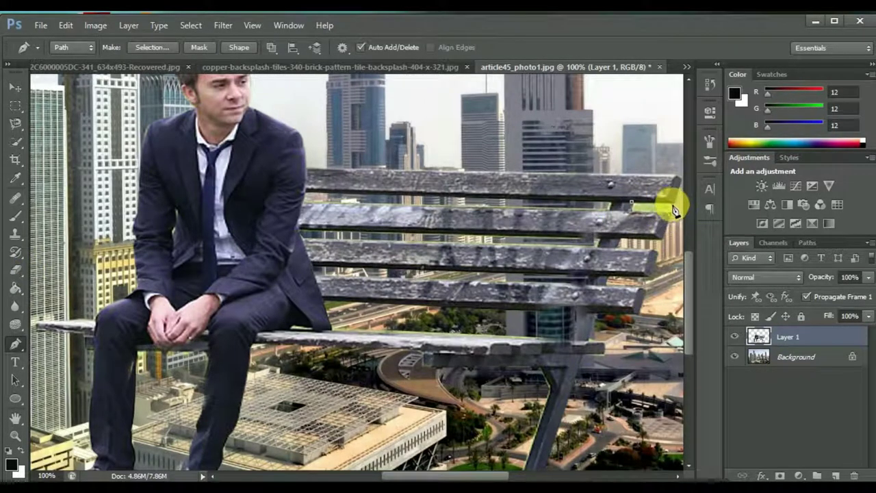
left_click(633, 205)
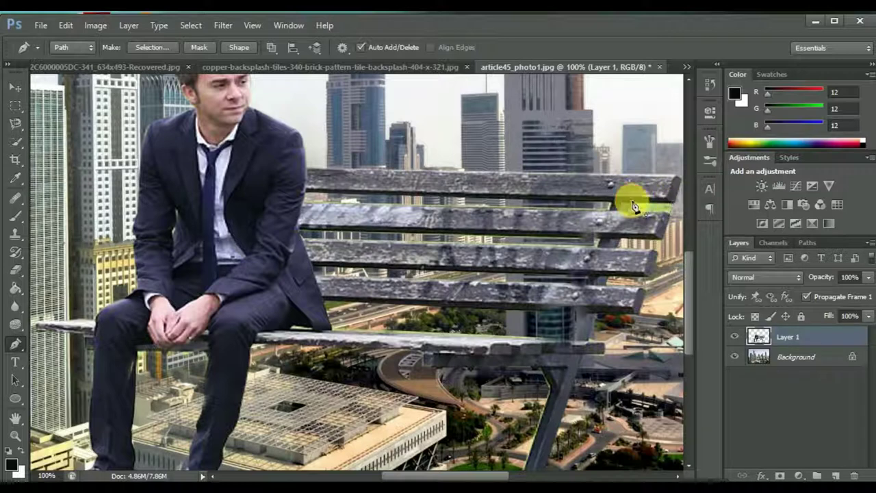
key("ctrl+Return")
left_click(21, 267)
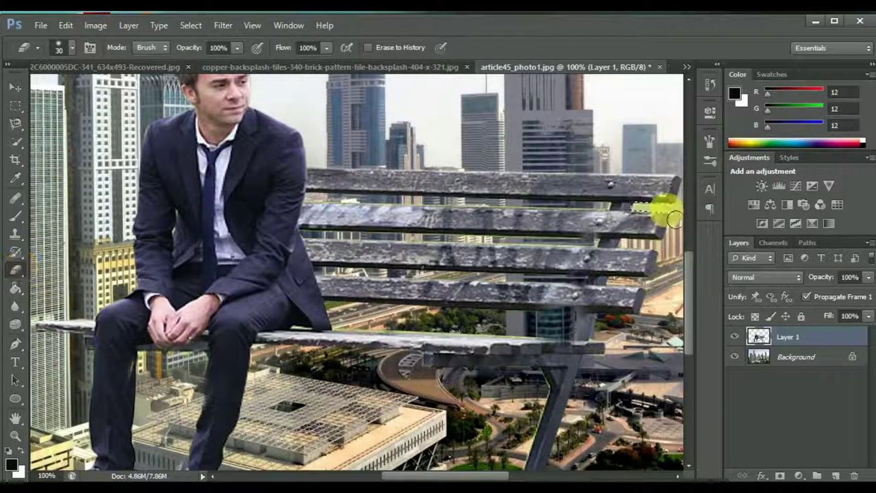
left_click_drag(635, 205, 671, 205)
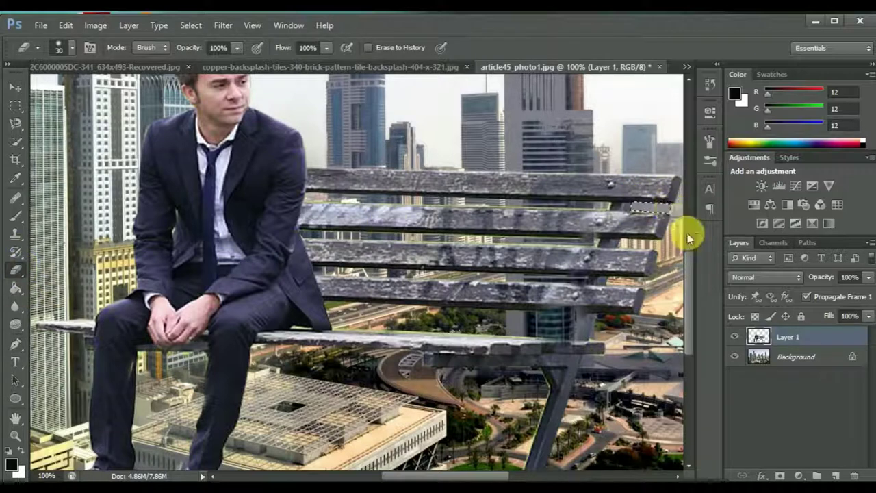
key("ctrl+d")
Copy the brick texture into the city composite as Layer 2, placed beneath Layer 1
key("ctrl+minus")
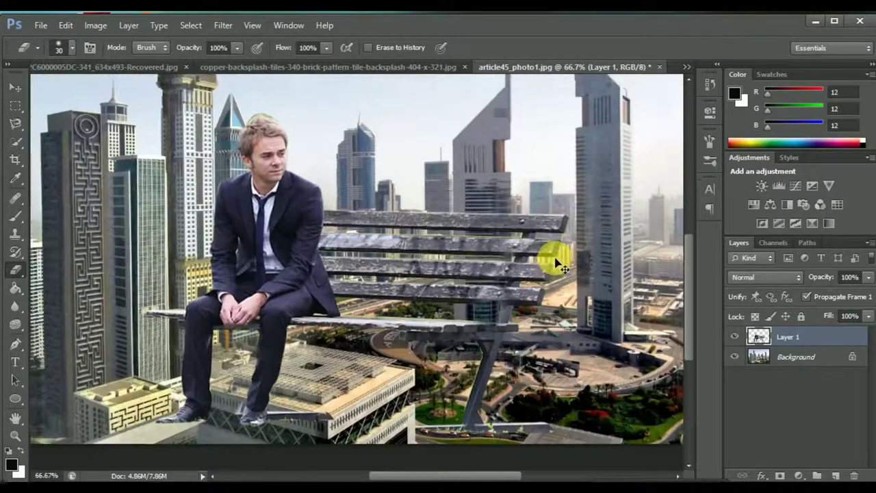
key("ctrl+minus")
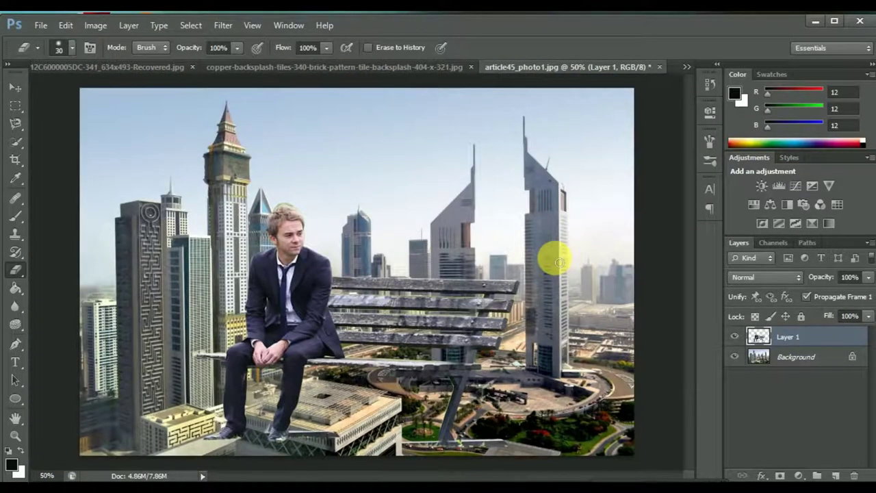
key("ctrl+plus")
left_click_drag(691, 247, 696, 298)
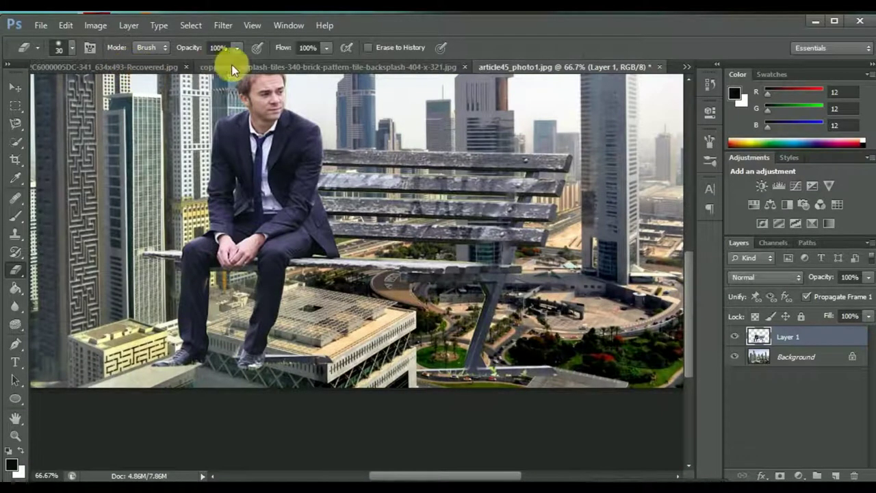
left_click(242, 68)
left_click(15, 87)
mouse_move(348, 317)
left_mouse_down()
mouse_move(649, 76)
mouse_move(461, 345)
left_mouse_up()
mouse_move(817, 340)
left_mouse_down()
mouse_move(814, 363)
mouse_move(810, 343)
left_mouse_up()
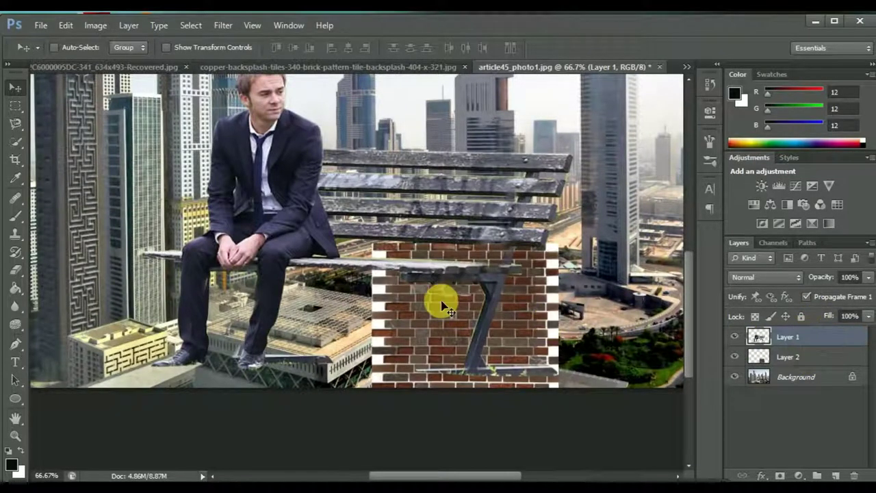
Make the man-and-bench layer slightly shorter and apply the transform
key("ctrl+t")
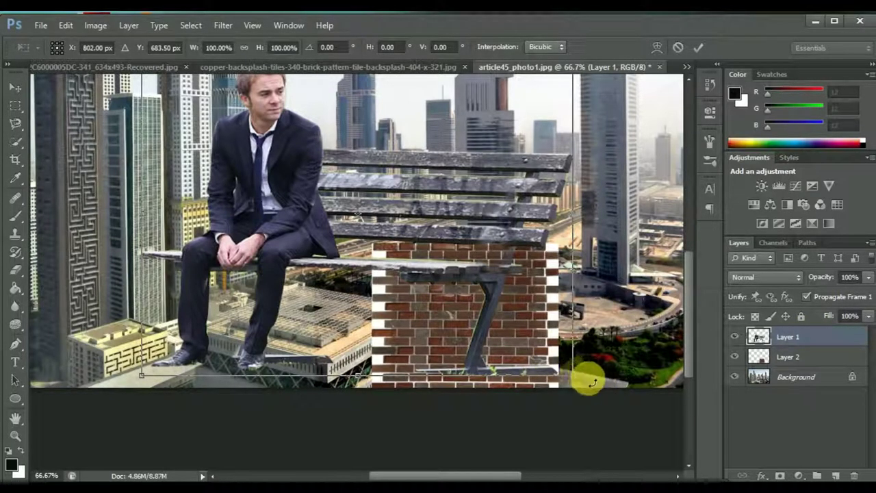
left_click_drag(578, 380, 578, 361)
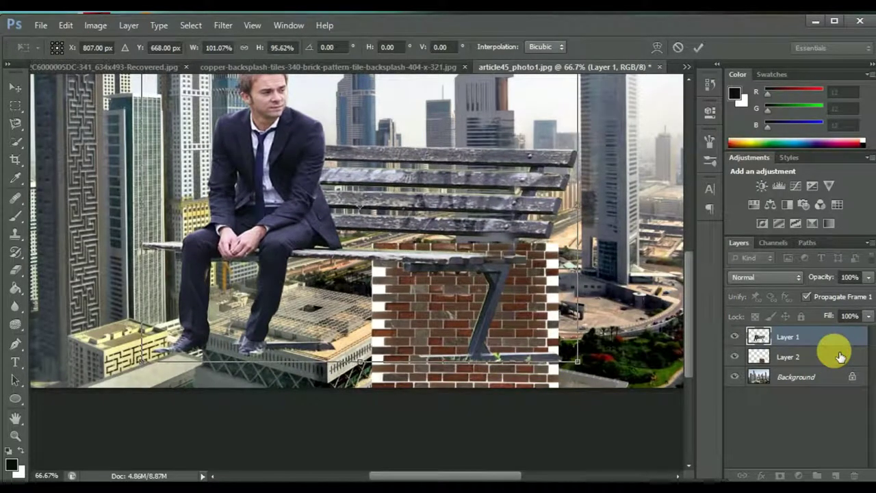
left_click(15, 87)
left_click(392, 209)
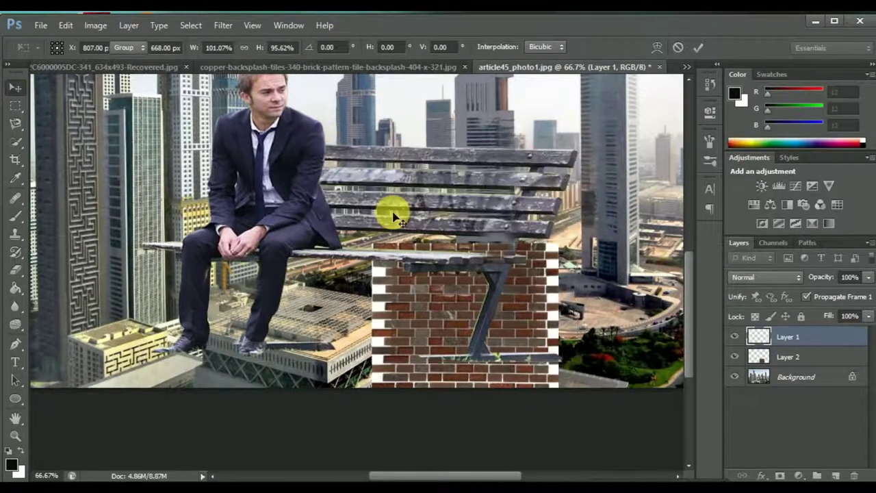
Stretch the brick layer across the full image width as a floor under the bench
left_click(800, 376)
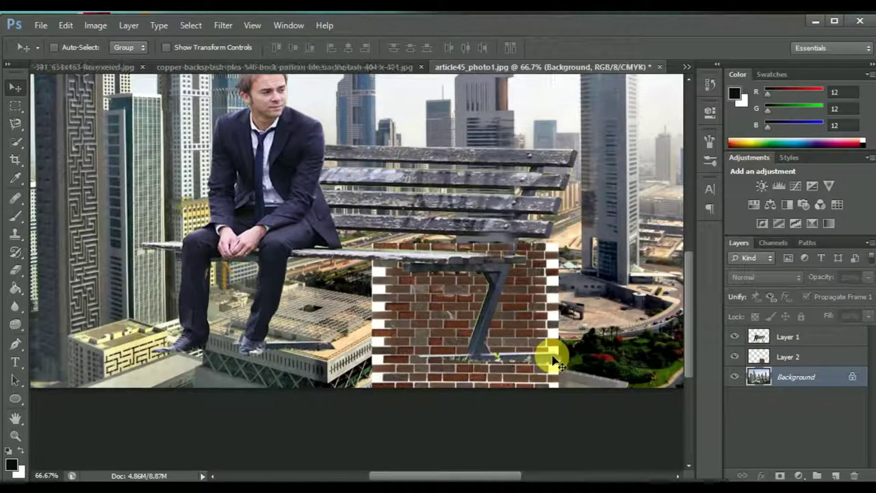
left_click(792, 358)
key("ctrl+t")
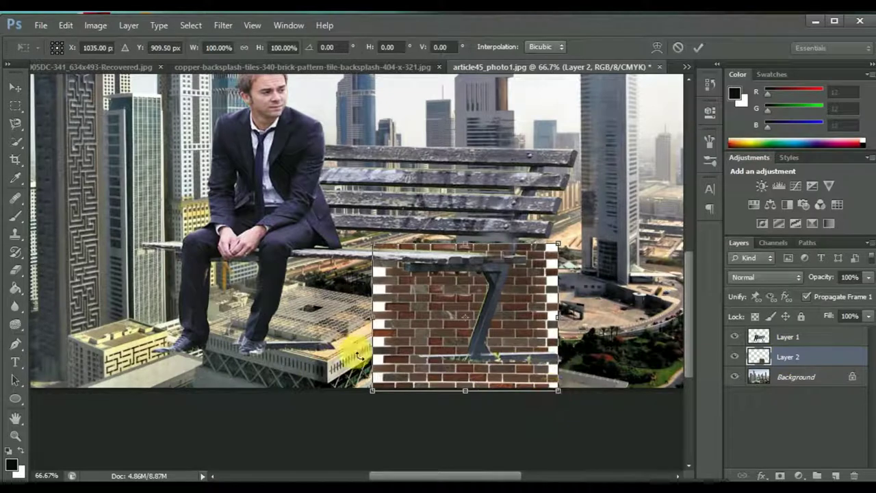
mouse_move(370, 311)
left_mouse_down()
mouse_move(344, 330)
mouse_move(3, 322)
mouse_move(332, 354)
left_mouse_up()
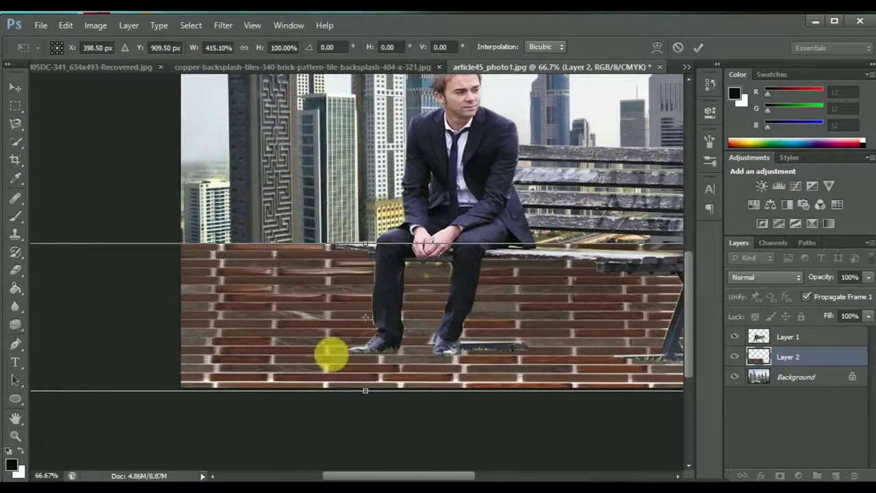
key("ctrl+minus")
left_click_drag(520, 404, 695, 418)
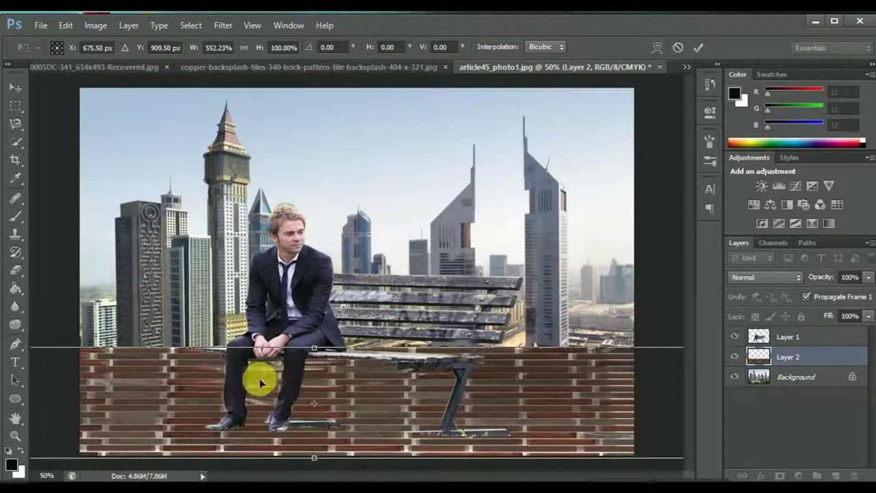
left_click_drag(320, 354, 320, 370)
Commit the height resize of the brick floor
left_click(66, 26)
left_click(44, 113)
left_click(699, 48)
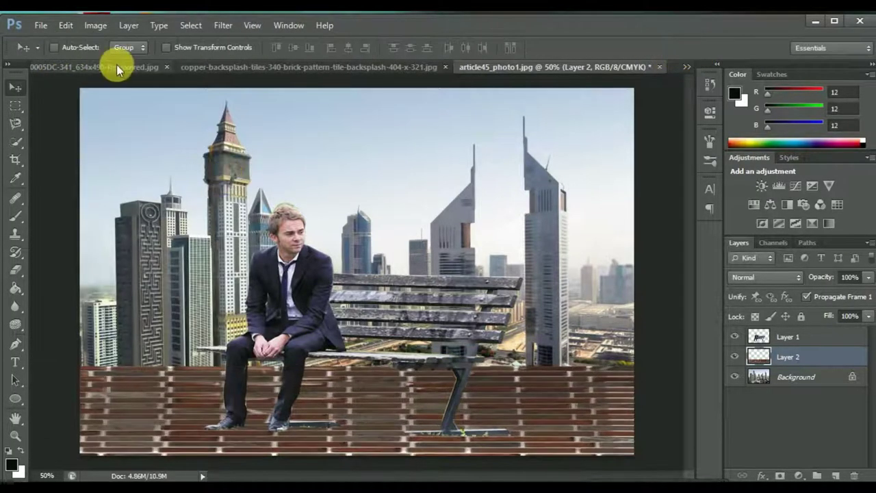
Start a Perspective transform on the brick floor, skewing its bottom and tilting its right side
left_click(66, 26)
mouse_move(111, 274)
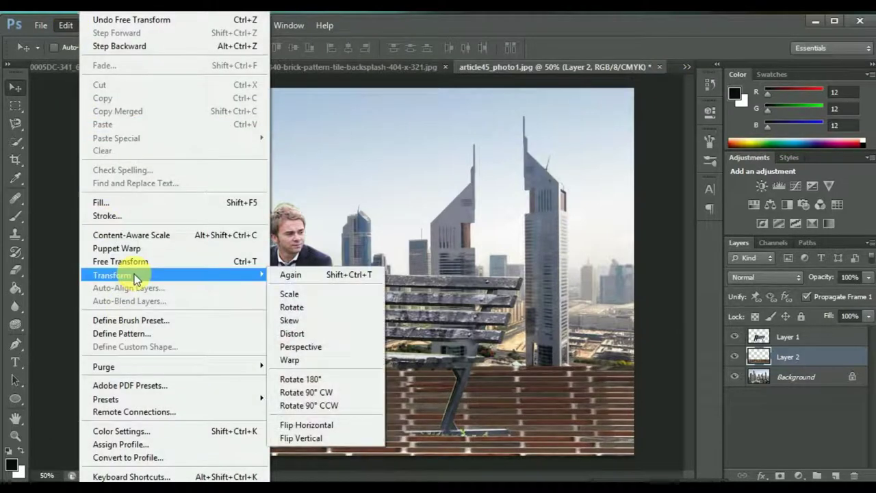
left_click(298, 347)
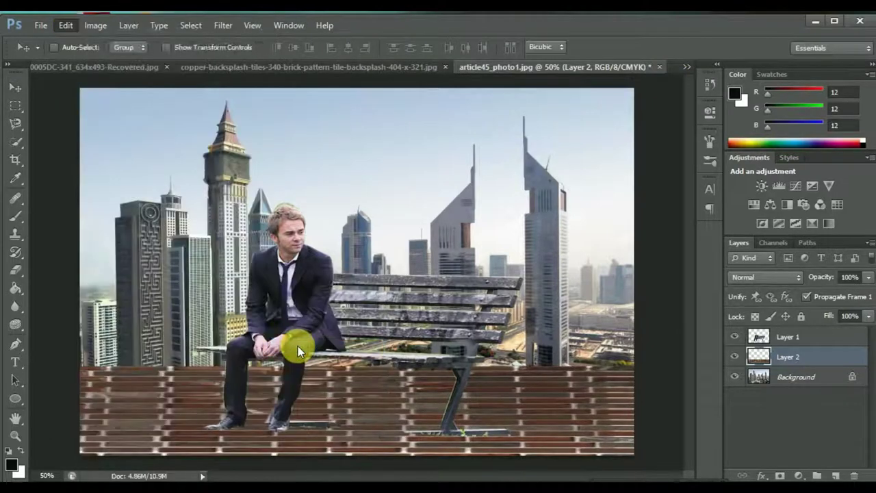
key("ctrl+minus")
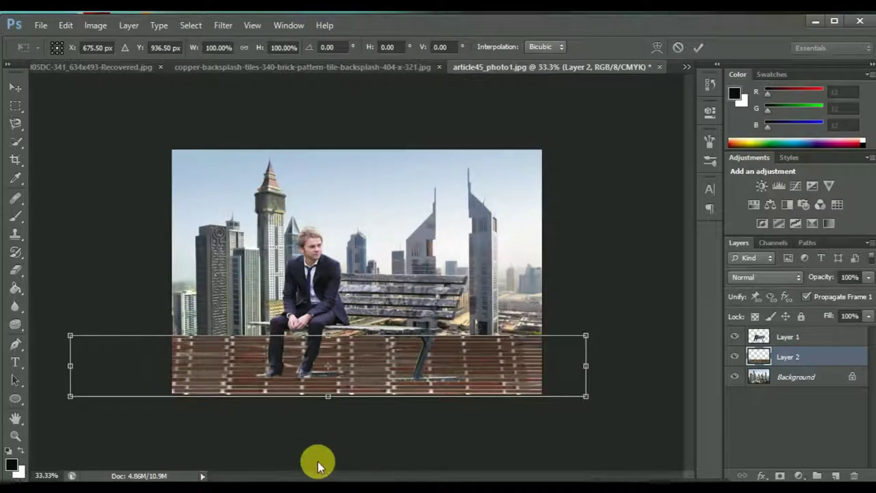
left_click_drag(329, 402, 348, 181)
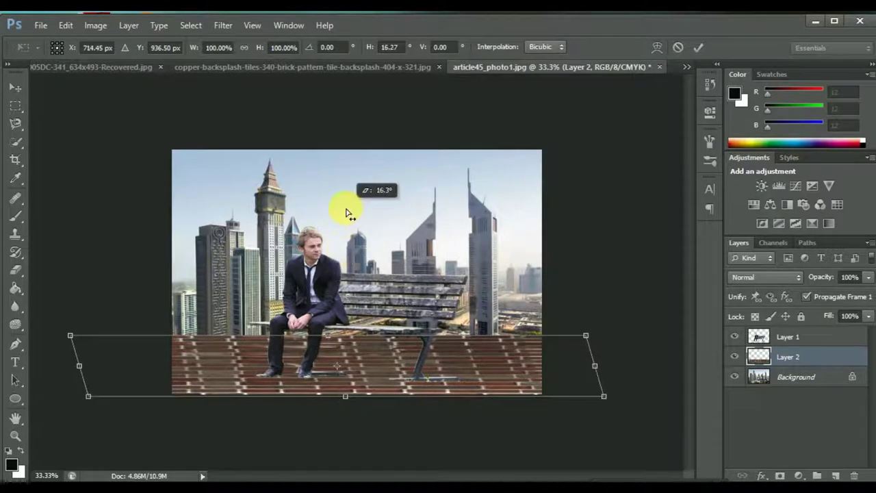
left_click_drag(596, 368, 605, 361)
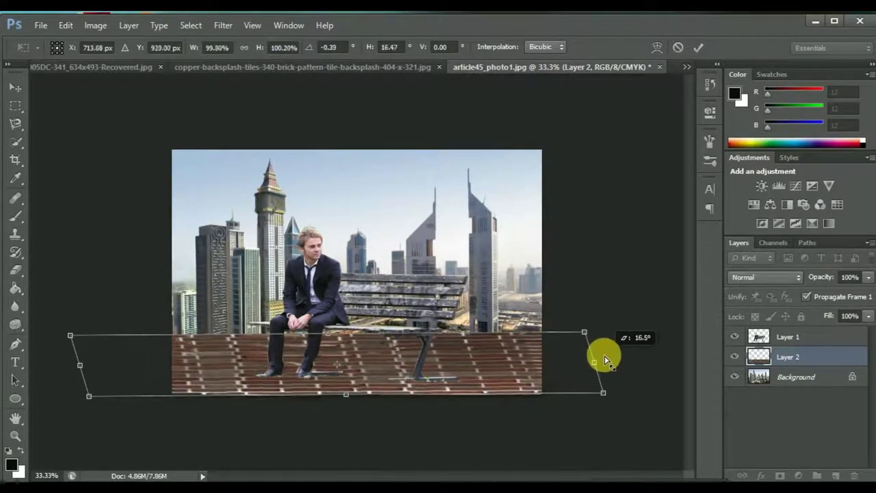
left_click_drag(605, 361, 600, 356)
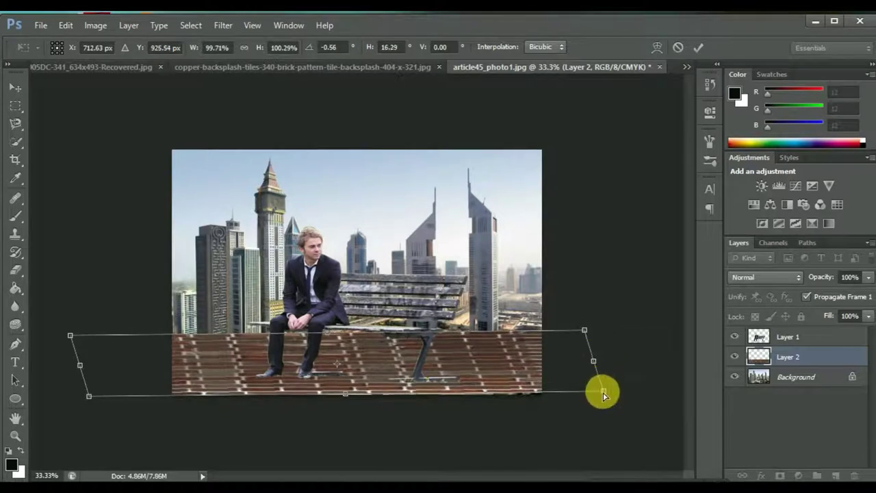
Fine-tune the floor's corners and bottom edge for depth, then commit the perspective
left_click_drag(603, 395, 603, 400)
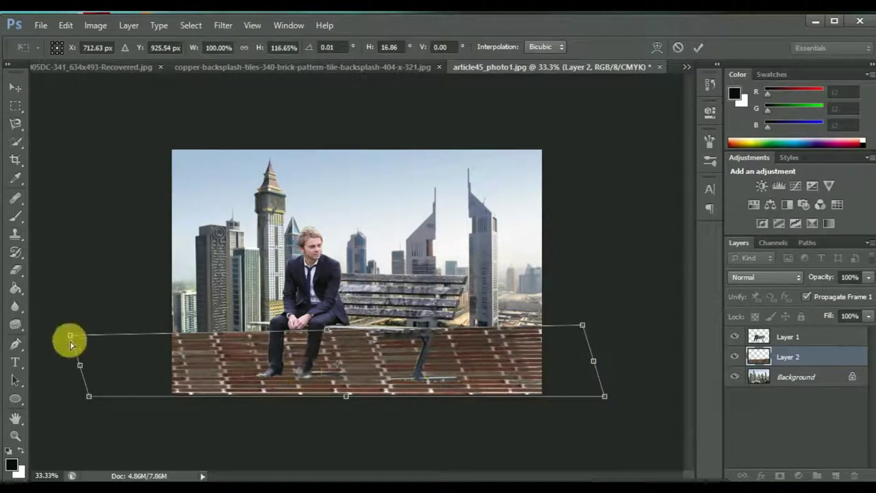
left_click_drag(72, 338, 85, 335)
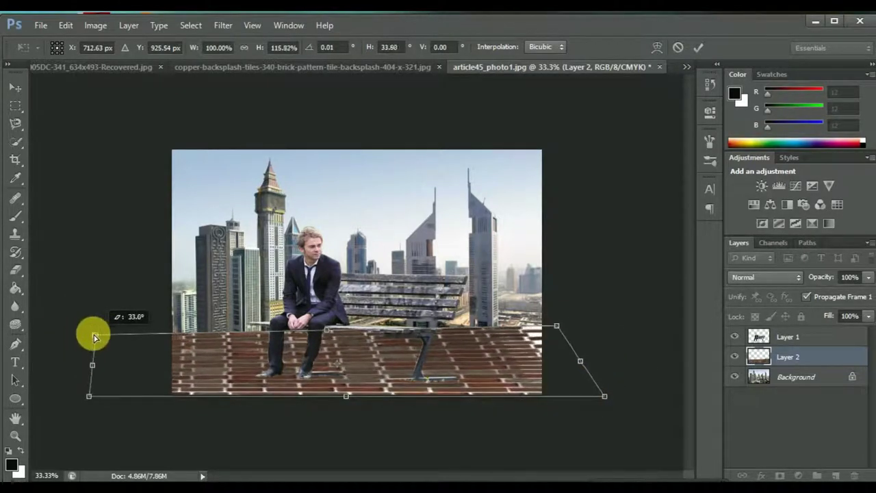
left_click_drag(567, 326, 570, 331)
left_click_drag(601, 391, 595, 384)
left_click_drag(342, 387, 343, 402)
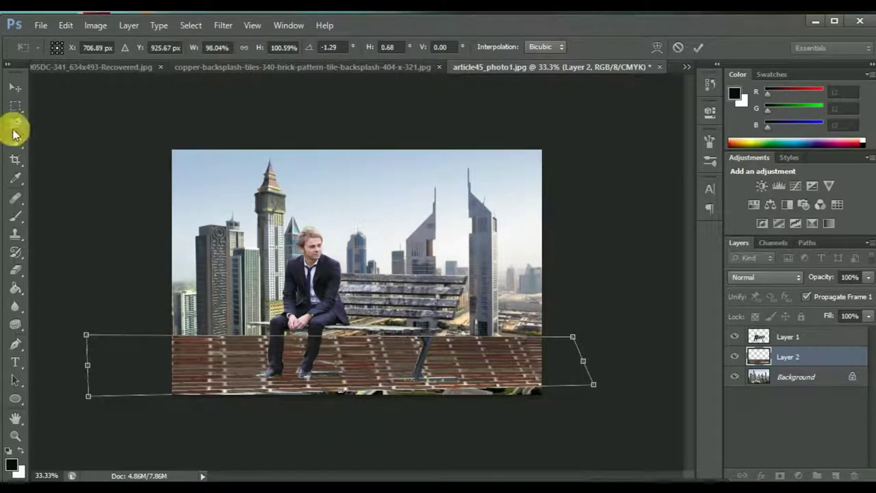
left_click(698, 49)
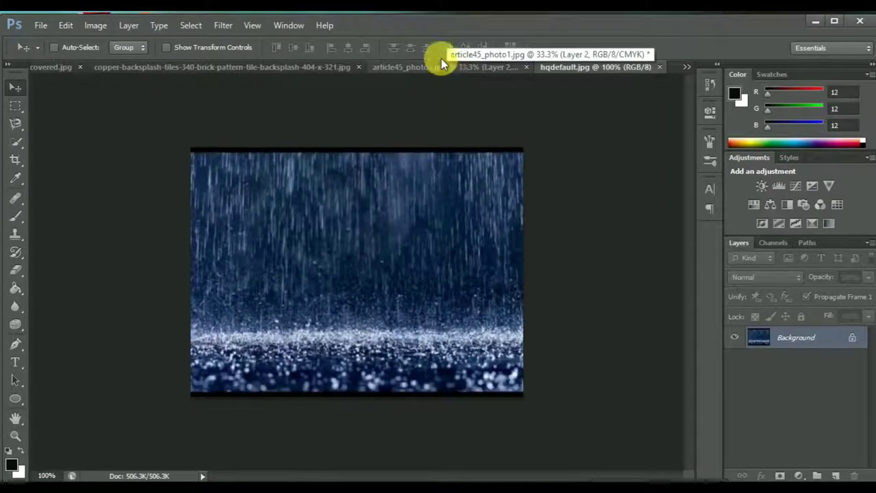
Drop the rain photo into the bench composition at the lower right, then select the city layer
left_click_drag(416, 201, 413, 203)
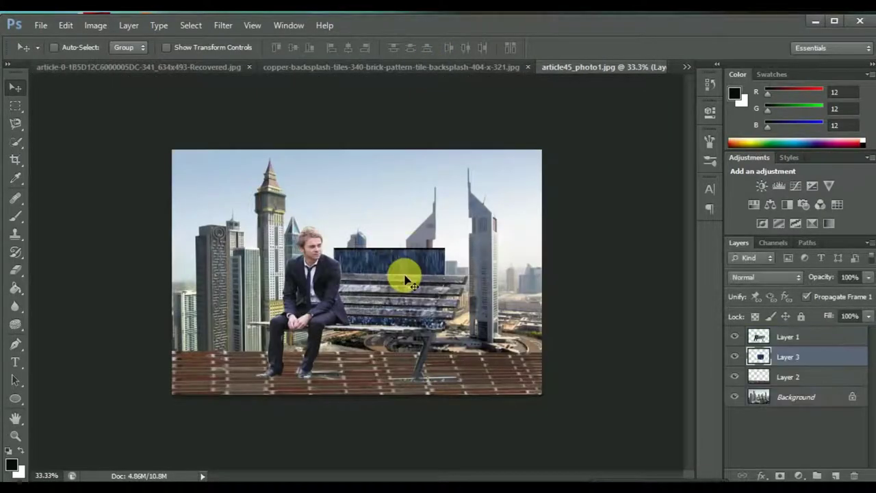
left_click_drag(413, 204, 510, 326)
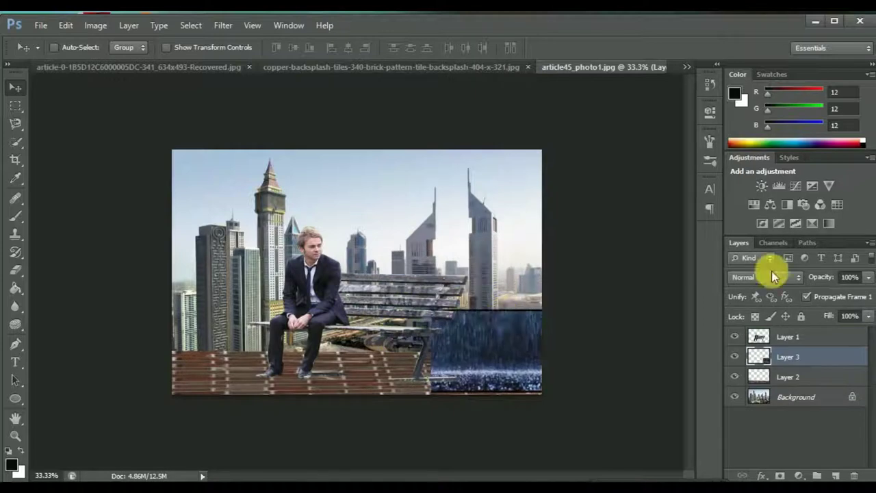
left_click(786, 404)
Unlock the city Background as Layer 0 and Alt-drag a rain copy to the bottom-left
double_click(855, 398)
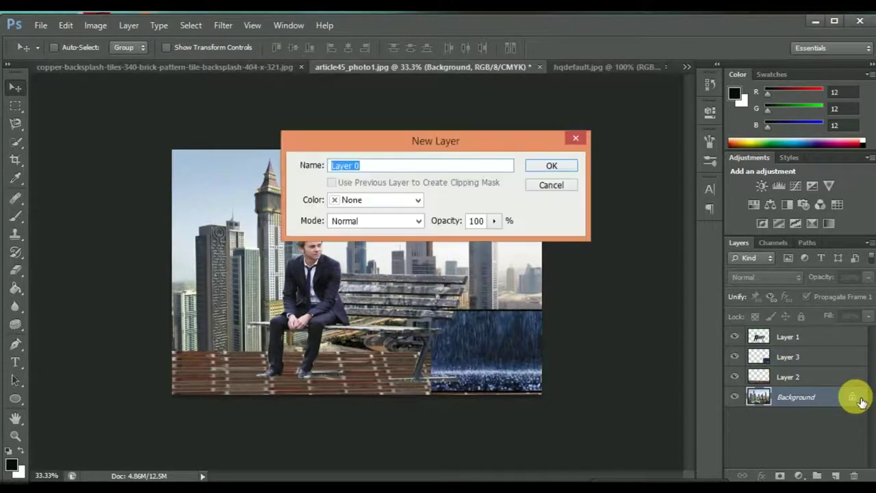
left_click(552, 166)
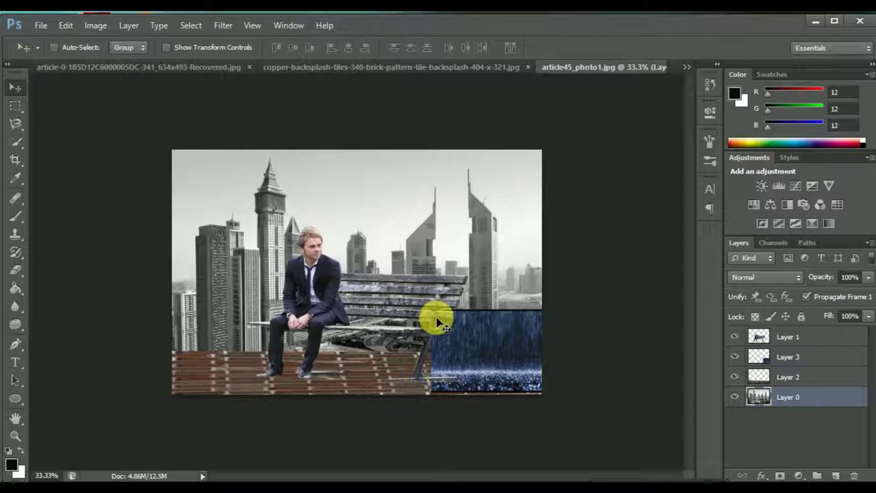
left_click_drag(480, 335, 480, 339)
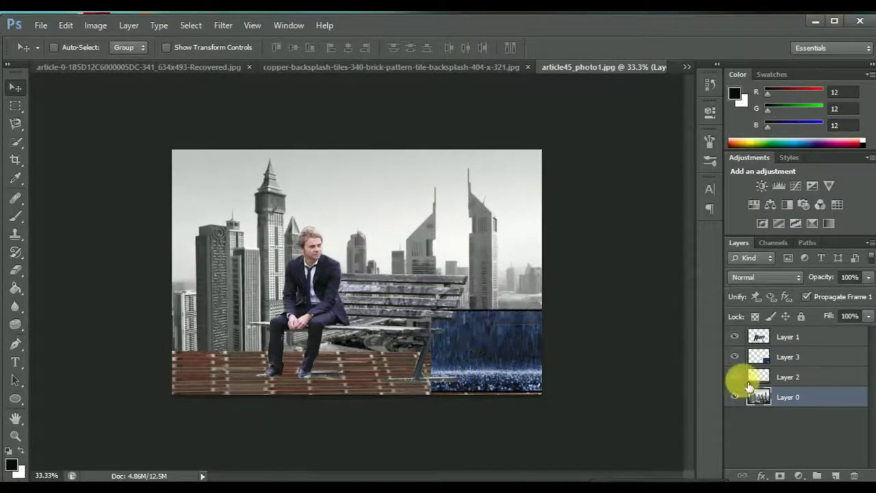
left_click(818, 359)
mouse_move(471, 356)
left_mouse_down()
mouse_move(212, 370)
mouse_move(347, 350)
mouse_move(558, 356)
left_mouse_up()
Duplicate the rain layer and stretch the new copy to 140% width
key("ctrl+j")
key("ctrl+t")
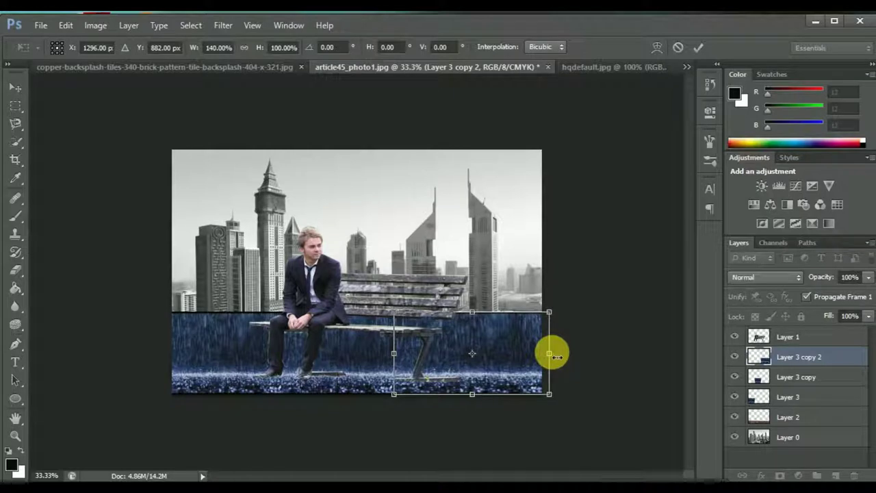
left_click(698, 52)
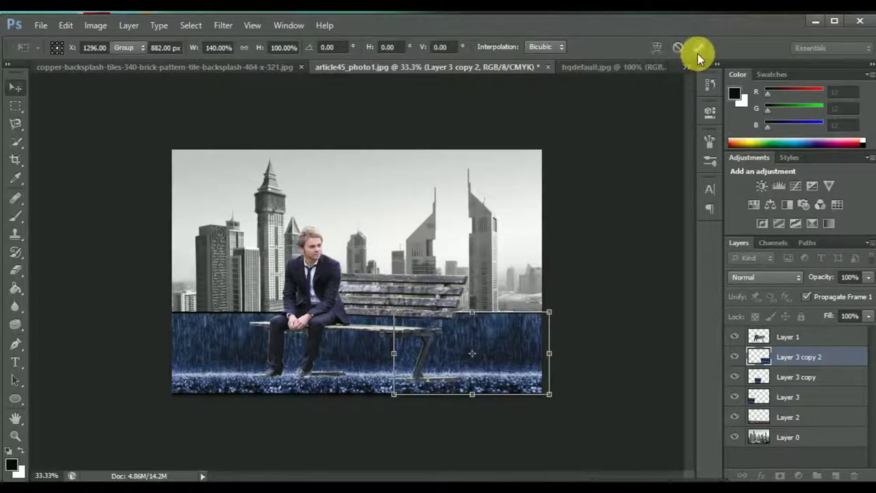
Select all three rain layers and bring up their layer context menu
left_click(830, 377, "shift")
left_click(821, 401, "shift")
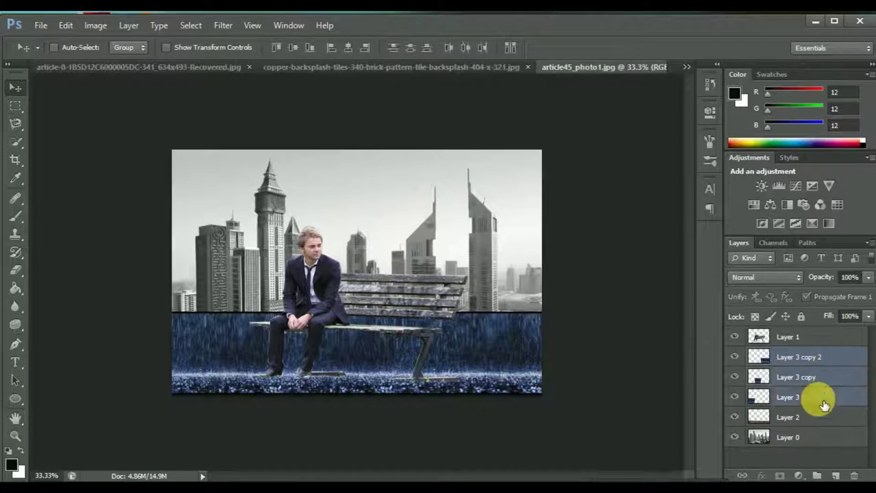
right_click(822, 404)
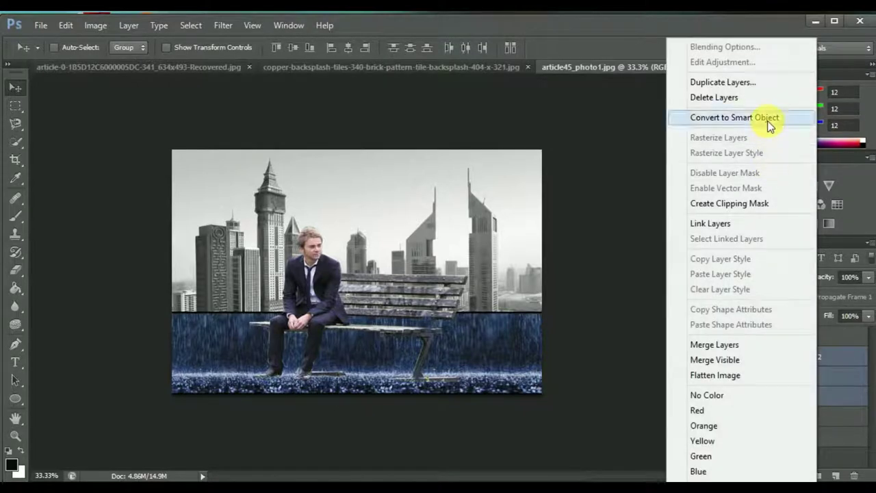
Convert the three rain layers into one smart object with Hard Light blending
left_click(768, 119)
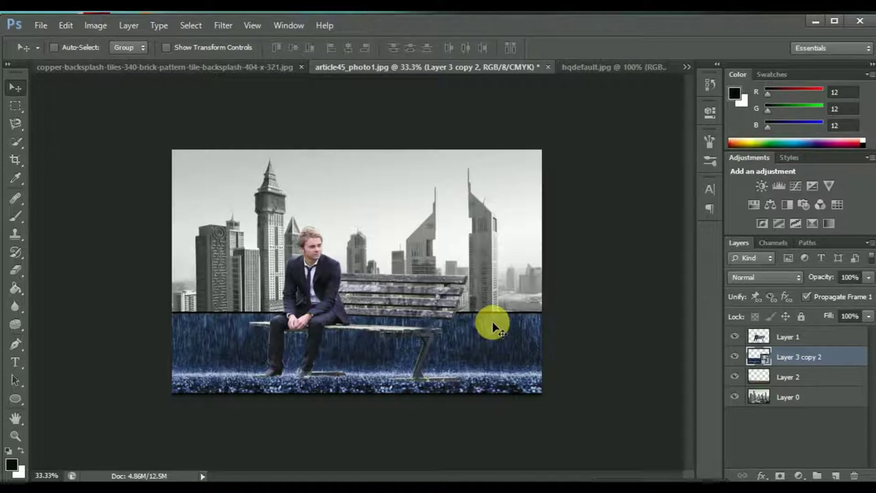
left_click(773, 277)
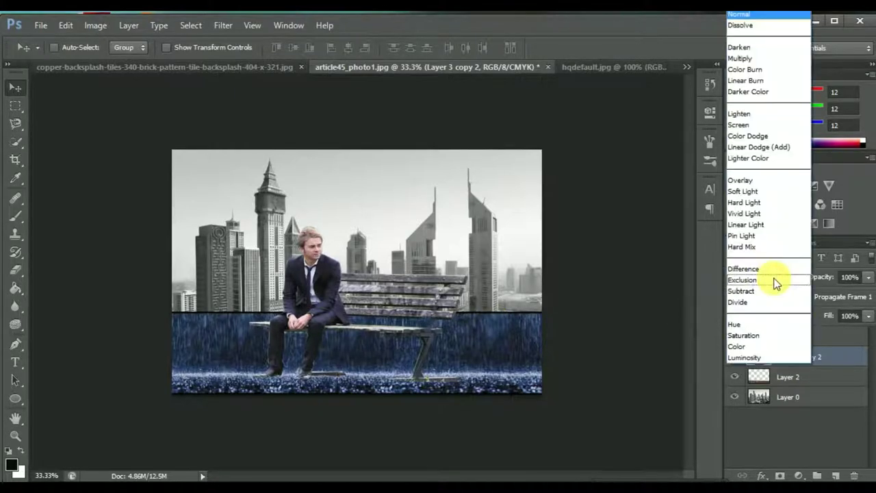
left_click(778, 126)
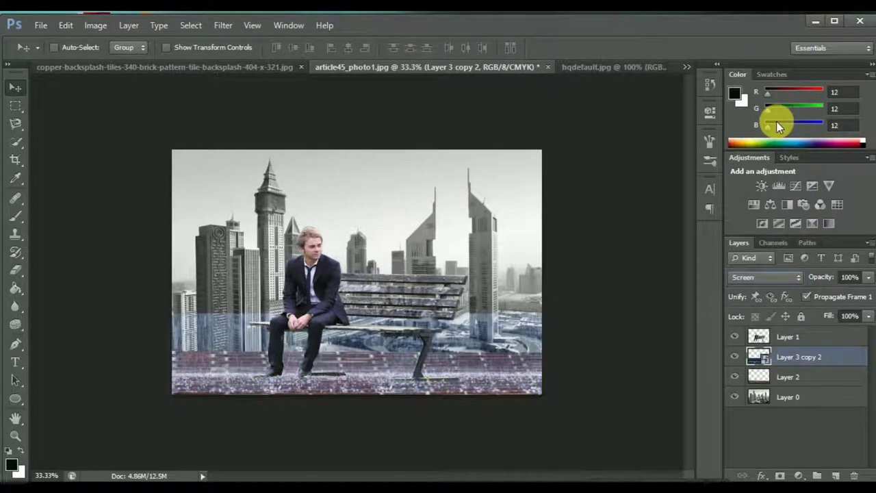
left_click(747, 280)
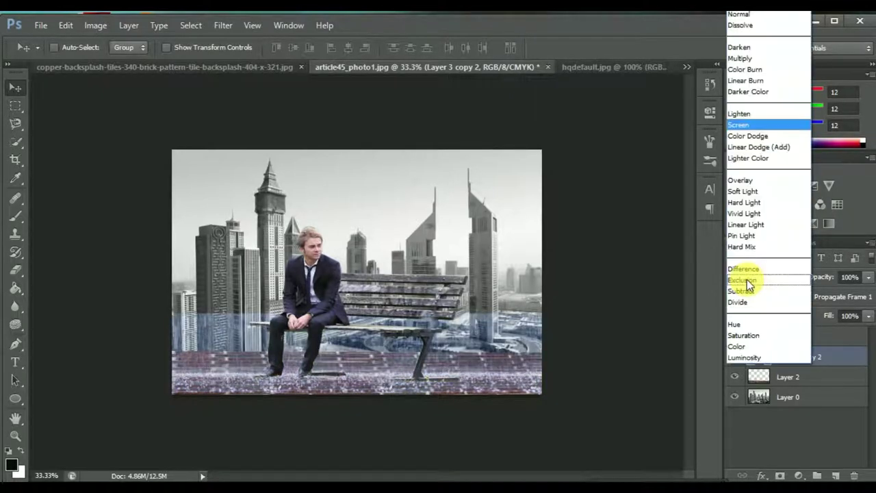
left_click(773, 200)
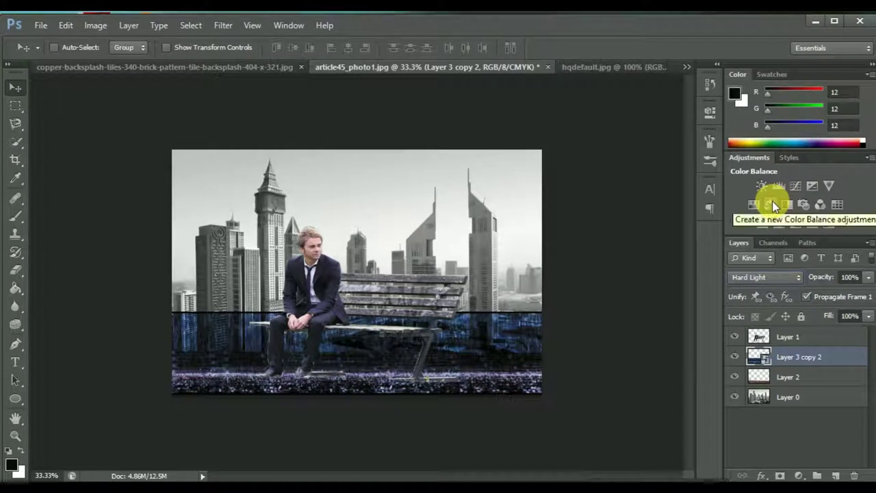
left_click(17, 271)
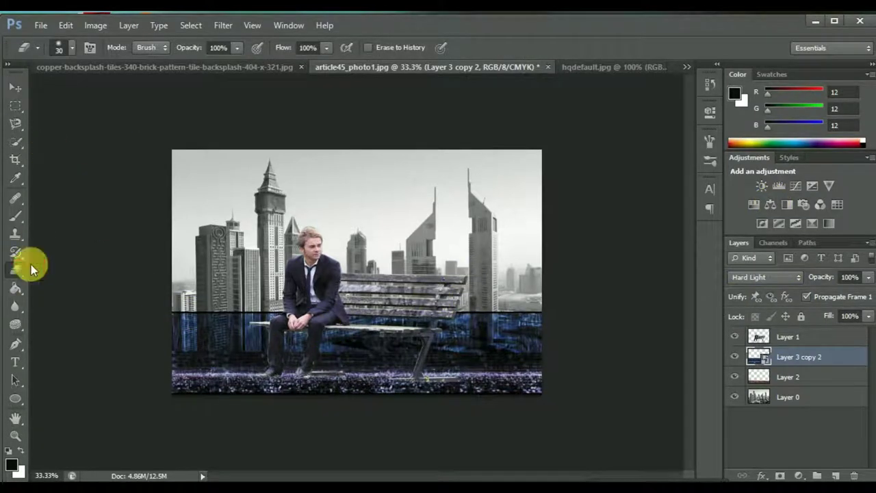
Rasterize the rain smart object and erase its top with an 82 px eraser
right_click(16, 271)
left_click(219, 318)
left_click(434, 219)
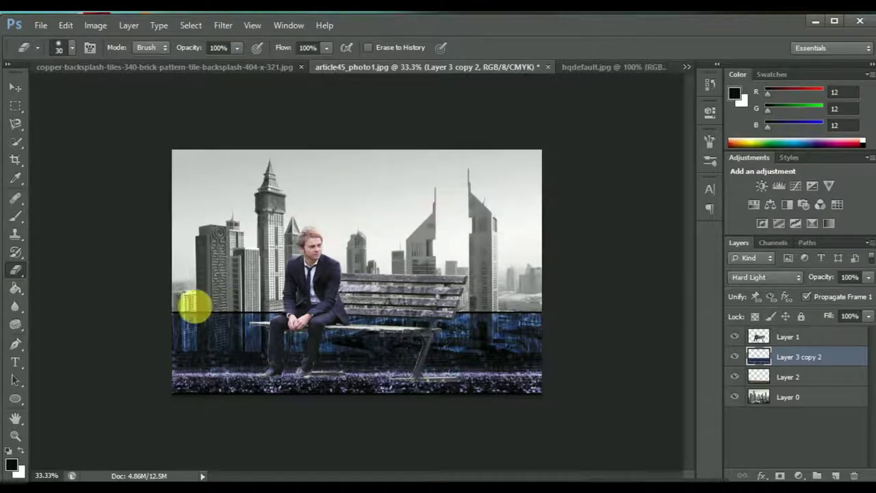
right_click(186, 308)
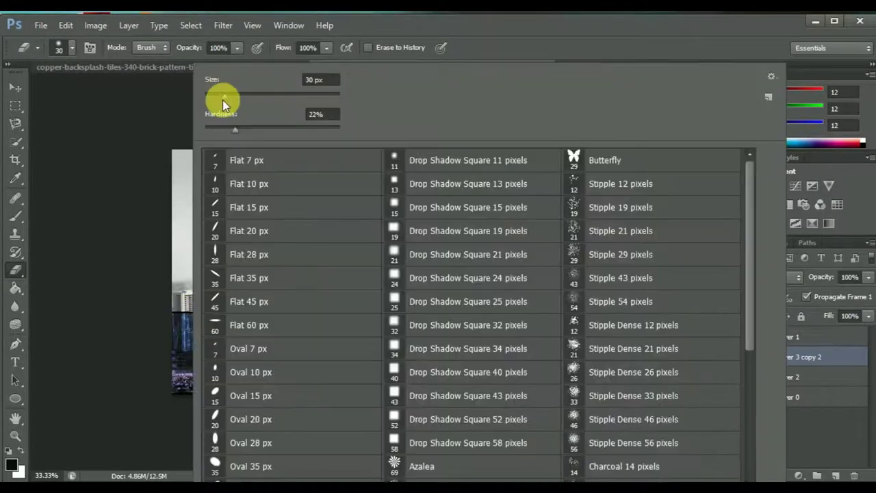
left_click_drag(226, 96, 295, 97)
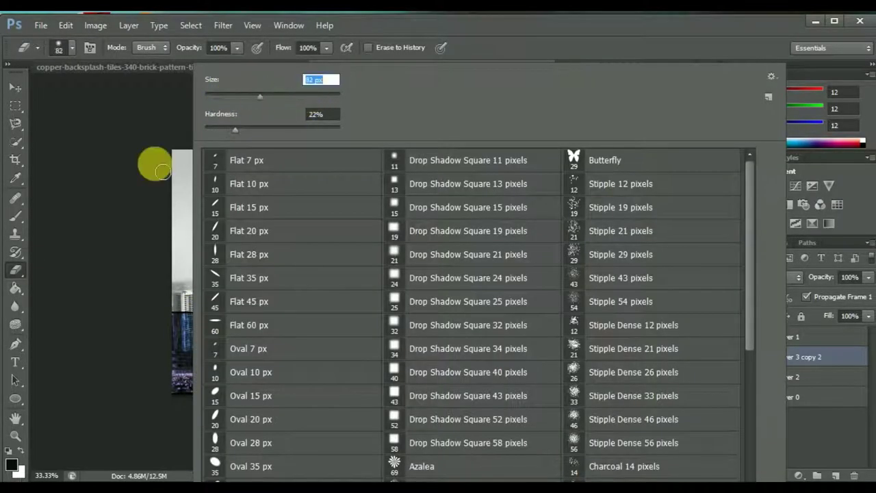
key("Return")
mouse_move(183, 287)
left_mouse_down()
mouse_move(240, 328)
mouse_move(360, 327)
mouse_move(349, 317)
mouse_move(470, 325)
mouse_move(497, 309)
mouse_move(542, 313)
mouse_move(531, 328)
mouse_move(445, 319)
mouse_move(456, 332)
mouse_move(553, 336)
mouse_move(242, 338)
mouse_move(231, 329)
mouse_move(248, 317)
mouse_move(256, 328)
mouse_move(215, 339)
mouse_move(579, 341)
left_mouse_up()
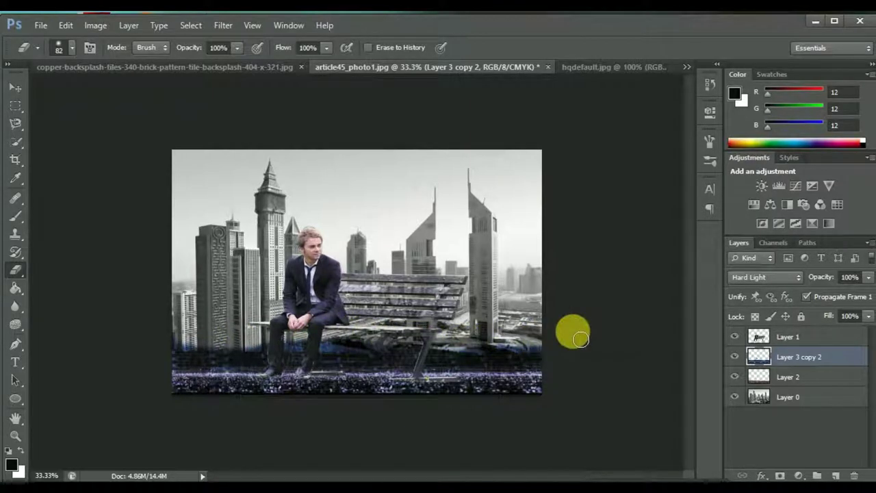
Try Multiply and Soft Light, settle the rain on Screen, and duplicate the layer
left_click(781, 277)
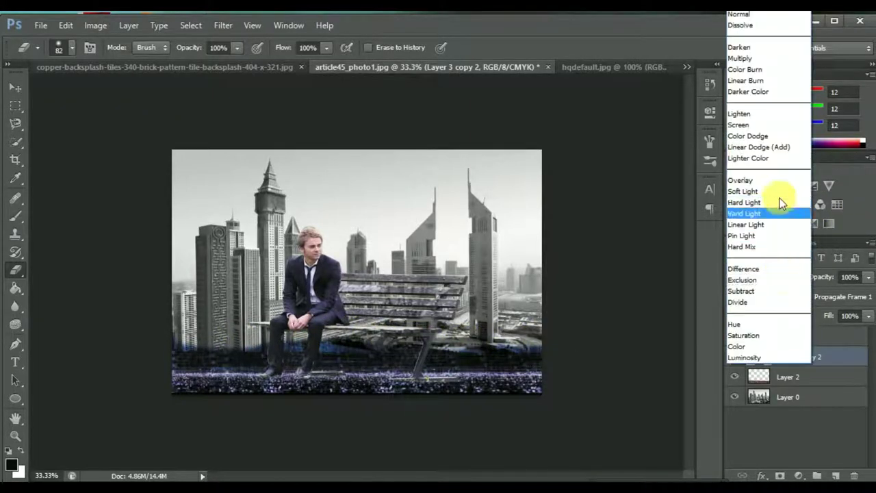
left_click(774, 58)
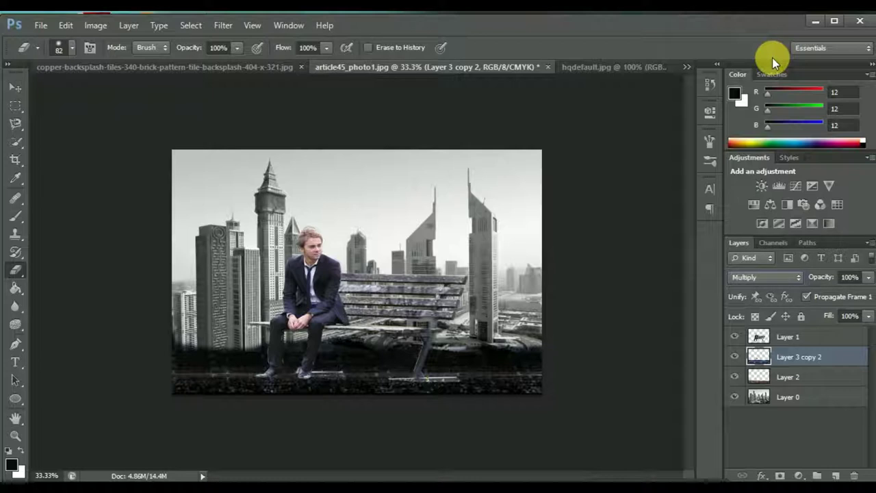
left_click(770, 275)
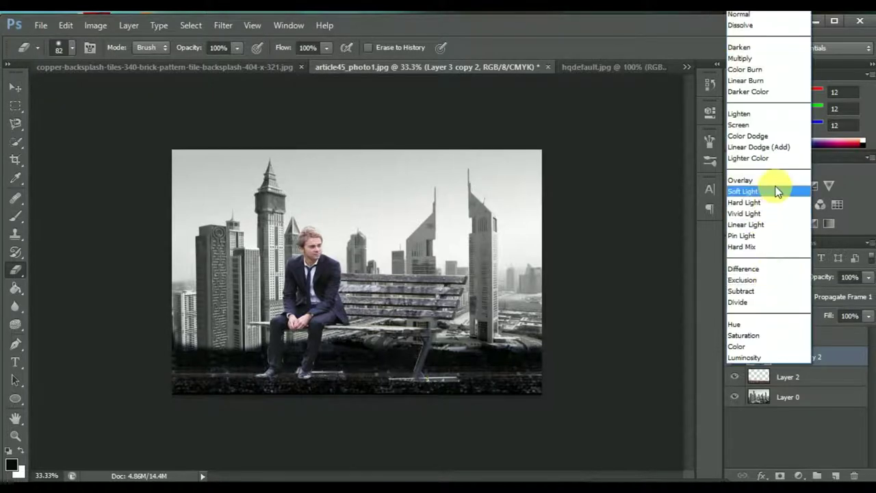
left_click(776, 191)
left_click(778, 278)
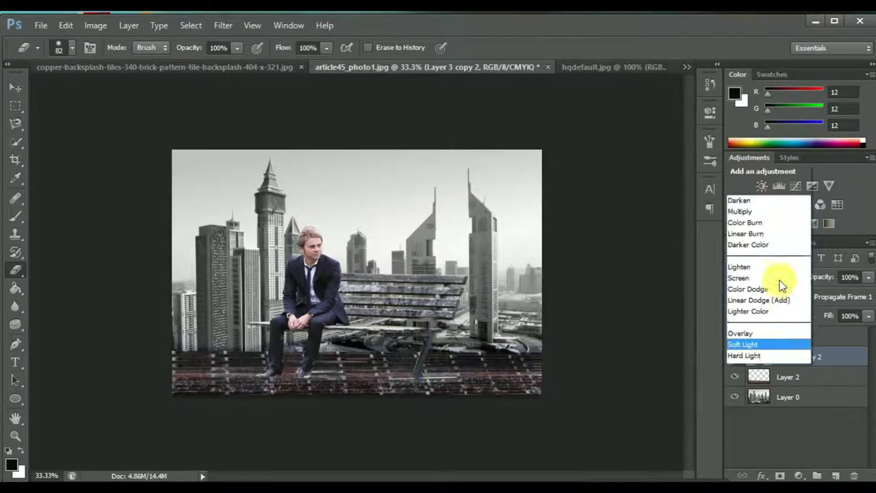
left_click(776, 122)
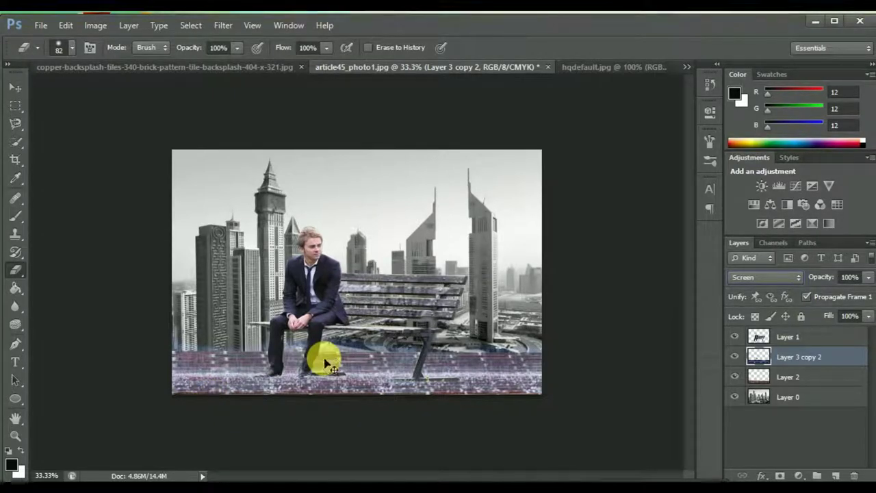
key("ctrl+j")
Raise the rain copy over the bench and stack Layer 1 beneath Layer 3 copy 3
left_click(15, 87)
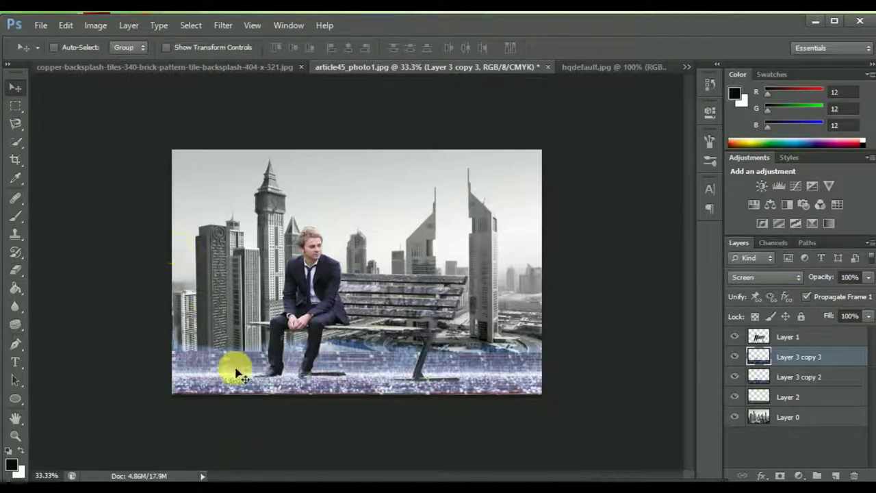
left_click_drag(236, 371, 229, 317)
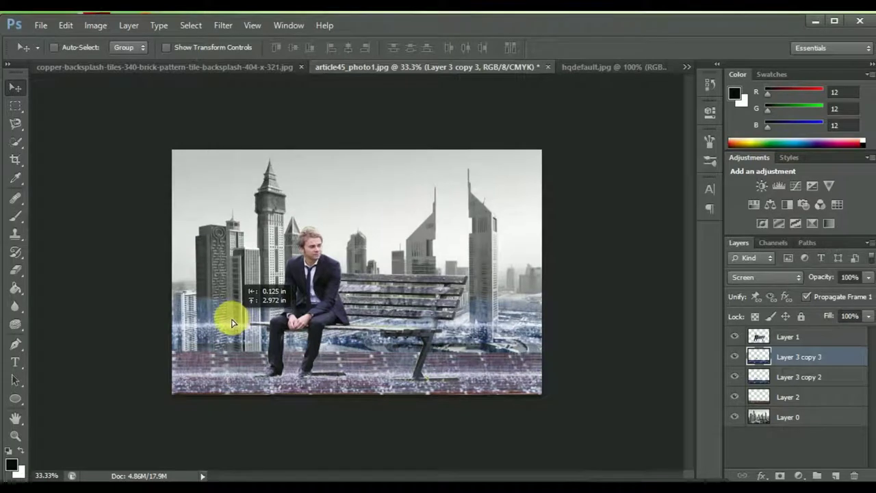
left_click_drag(818, 341, 816, 363)
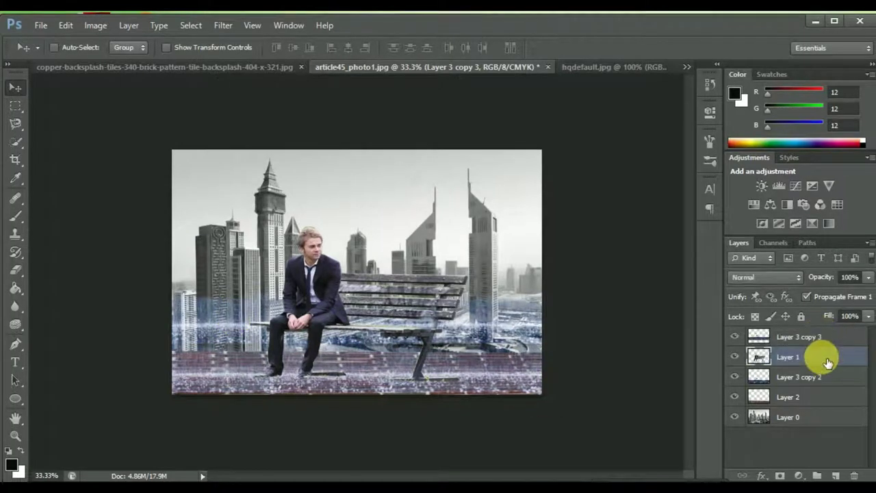
key("ctrl+t")
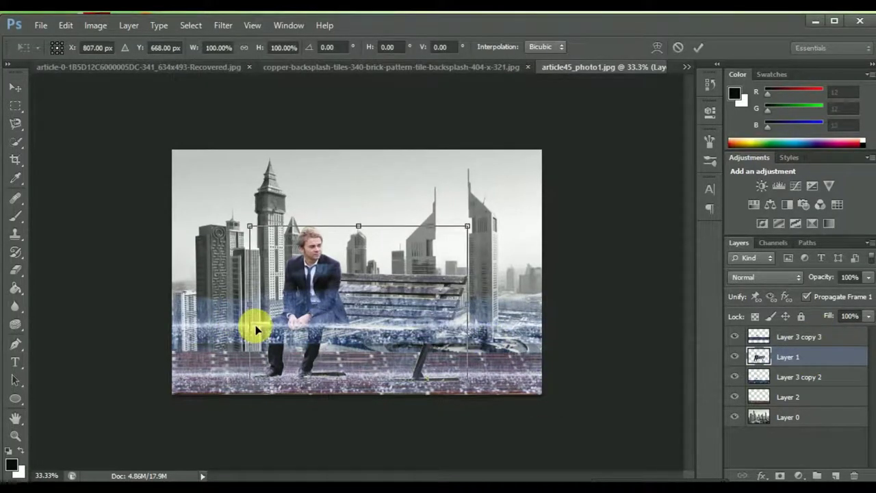
left_click(699, 47)
Shrink Layer 3 copy 3 to about 52% × 55% across the bench seat
left_click(808, 338)
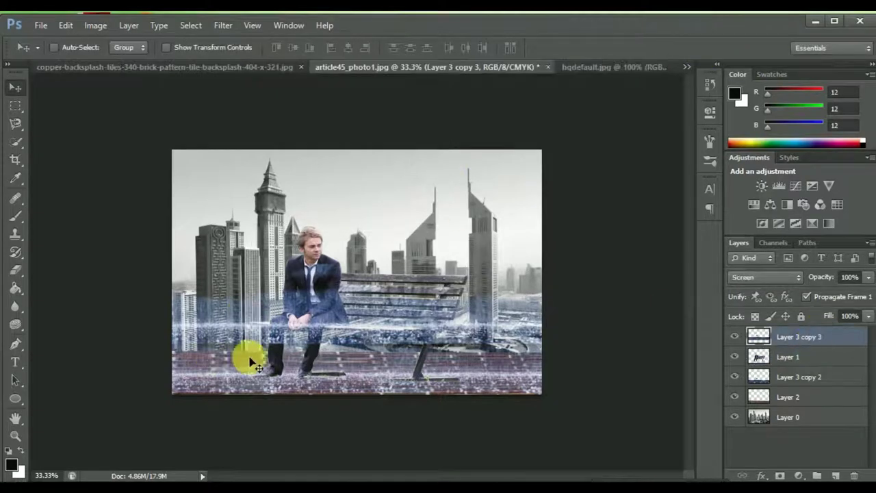
key("ctrl+t")
left_click_drag(547, 265, 468, 283)
left_click_drag(171, 312, 256, 313)
left_click_drag(316, 327, 303, 319)
left_click_drag(233, 277, 240, 283)
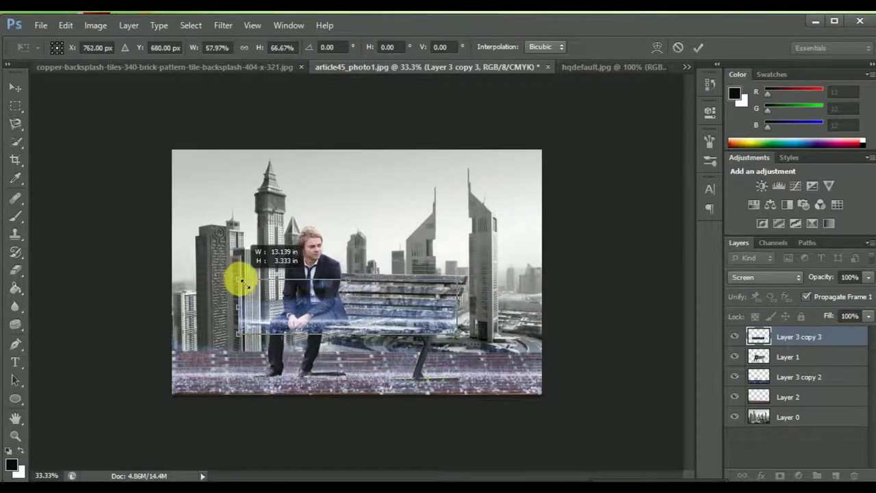
left_click_drag(455, 281, 436, 299)
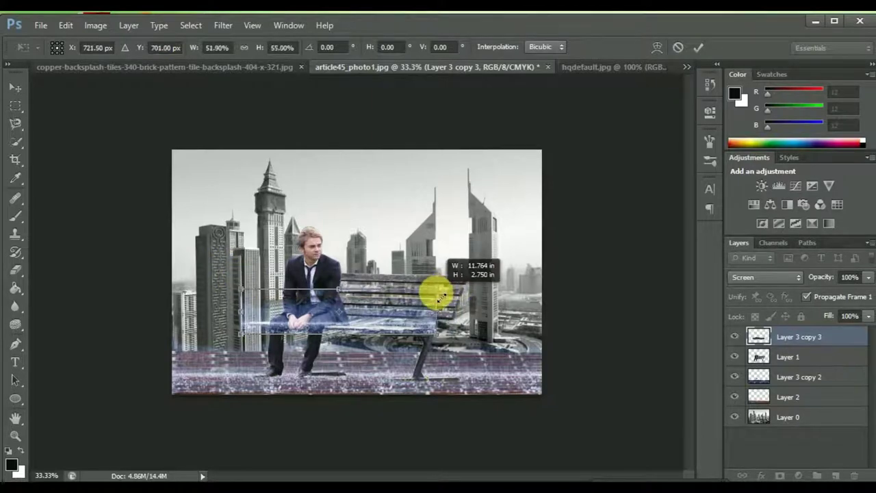
left_click(704, 46)
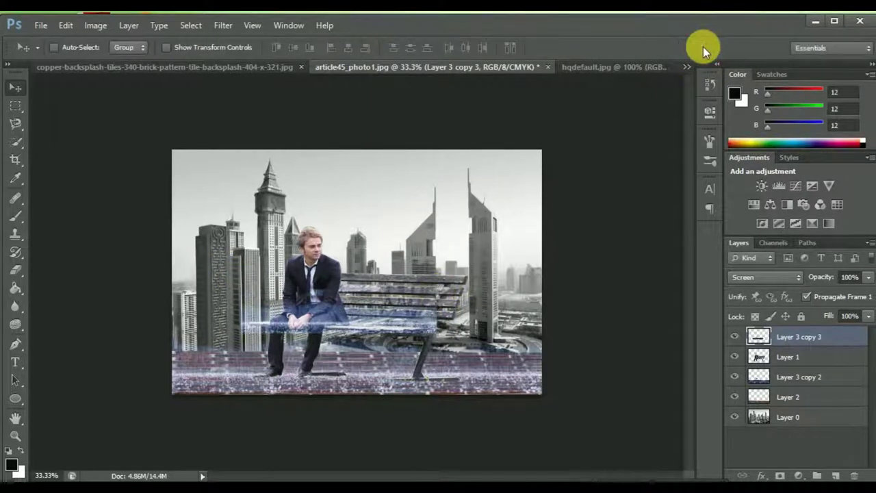
left_click(16, 216)
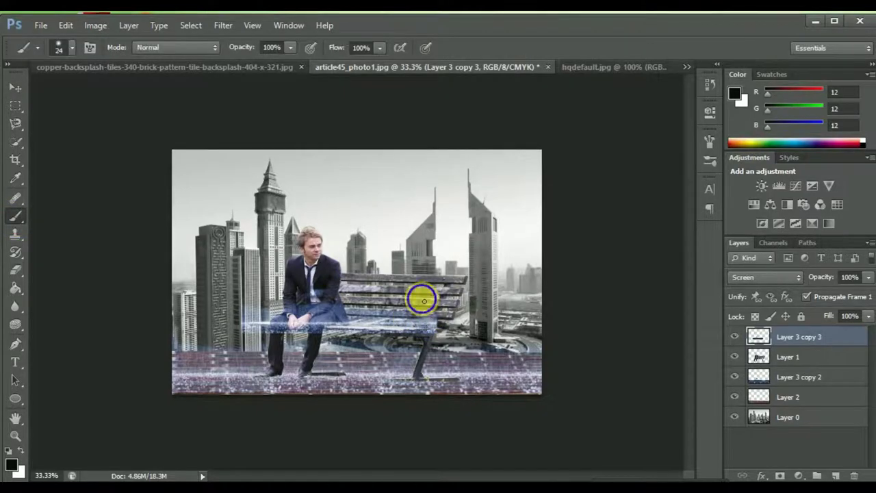
Paint the light streak off the man's hands and lap with a 114 px brush
right_click(422, 301)
left_click_drag(369, 96, 402, 93)
left_click(91, 245)
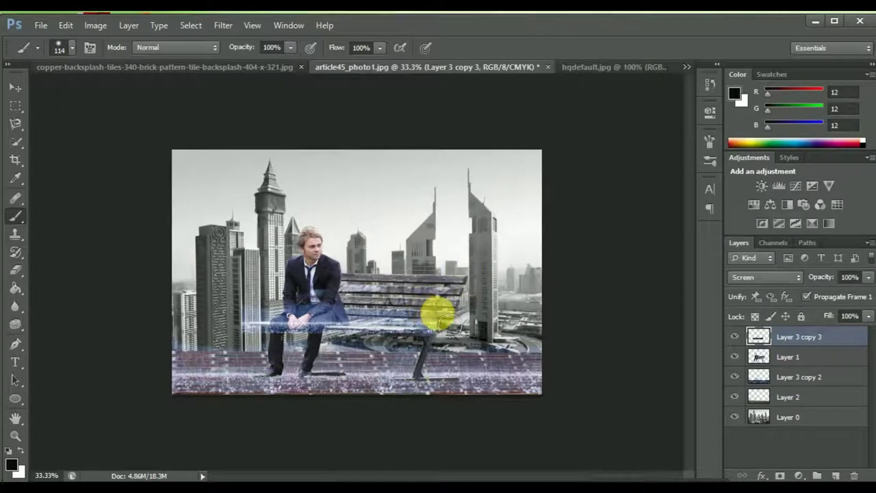
left_click(299, 327)
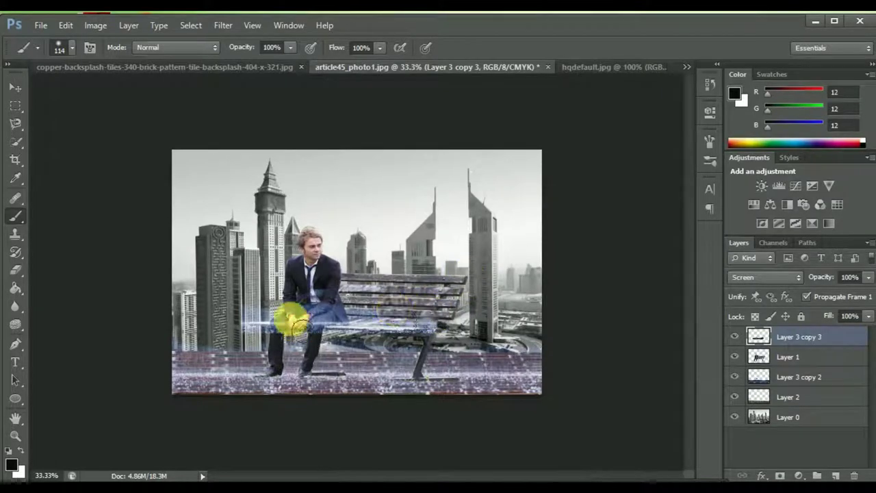
left_click_drag(299, 328, 252, 337)
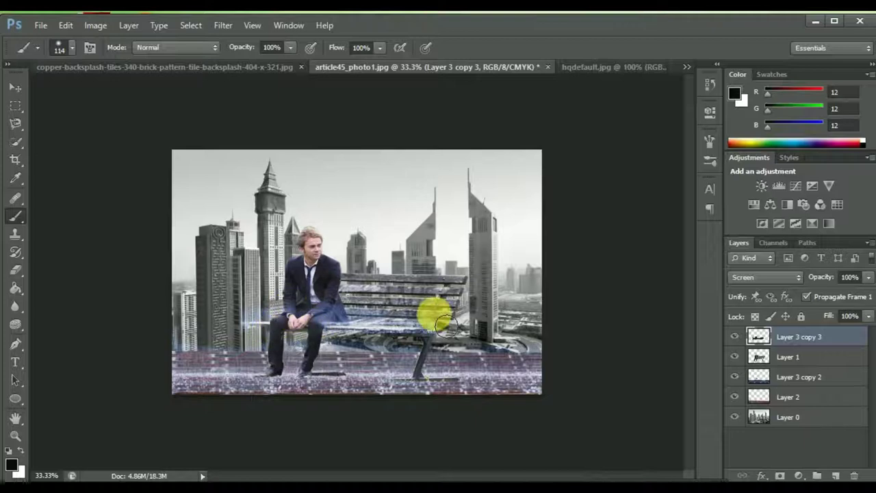
Zoom to 50% and reduce the brush size to 57 px
key("ctrl+plus")
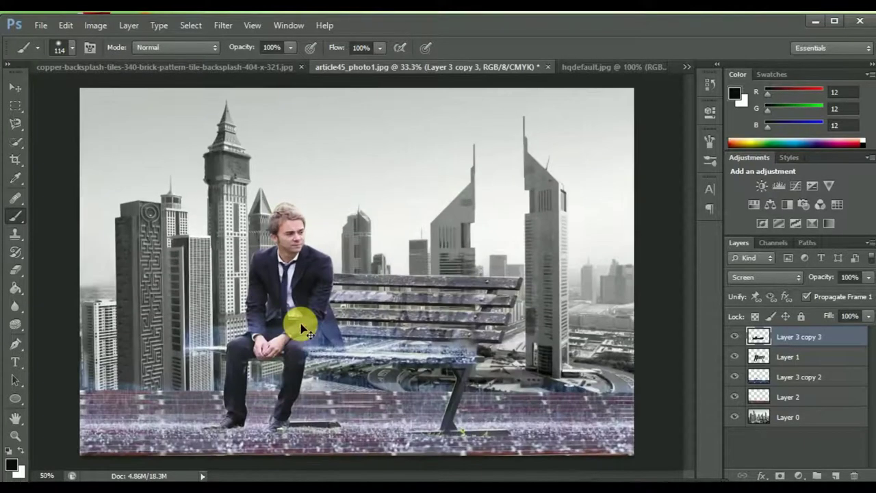
right_click(448, 332)
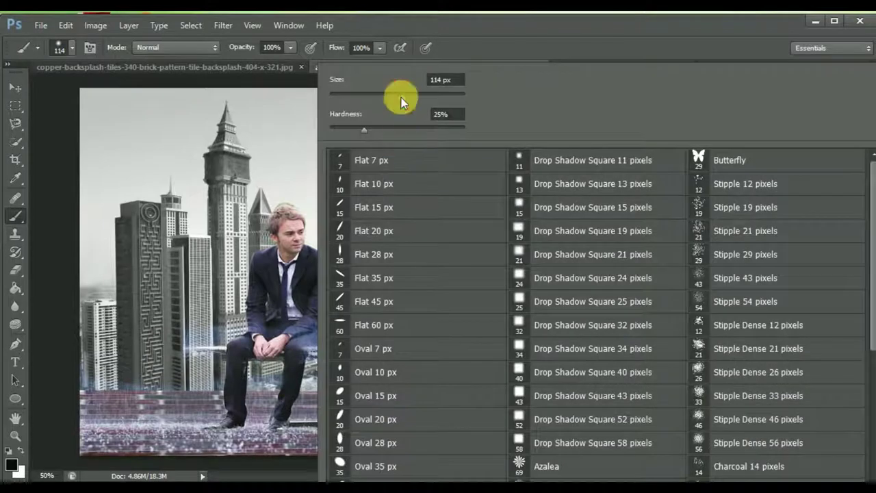
left_click_drag(380, 96, 368, 97)
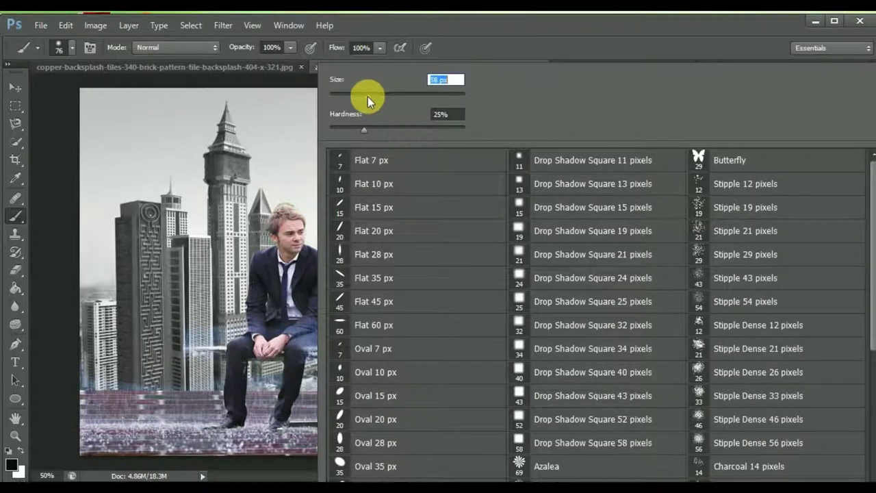
left_click(64, 293)
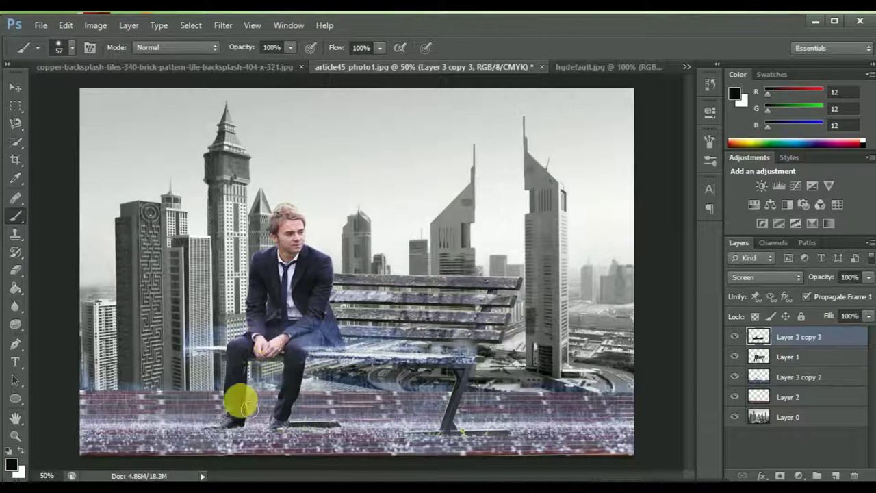
Duplicate Layer 3 copy 2 as Layer 3 copy 4, move it onto the buildings, and reorder Layer 1
left_click(829, 377)
key("ctrl+j")
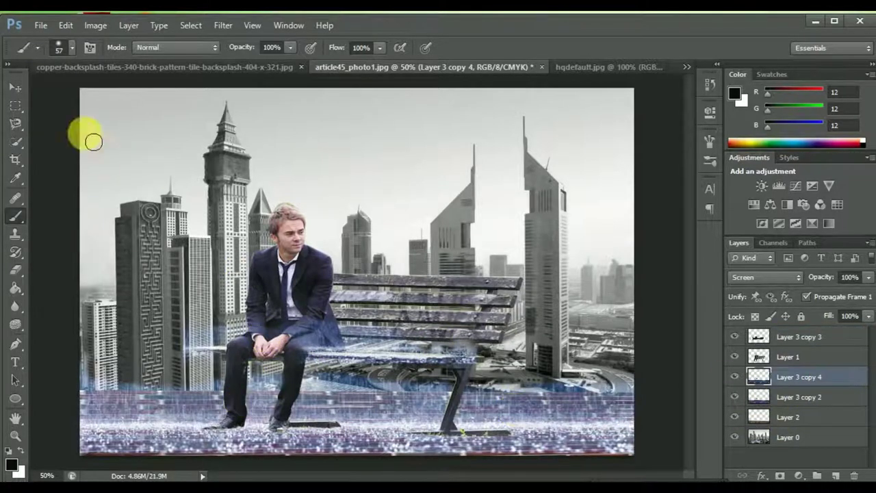
left_click(16, 87)
left_click_drag(361, 442, 344, 260)
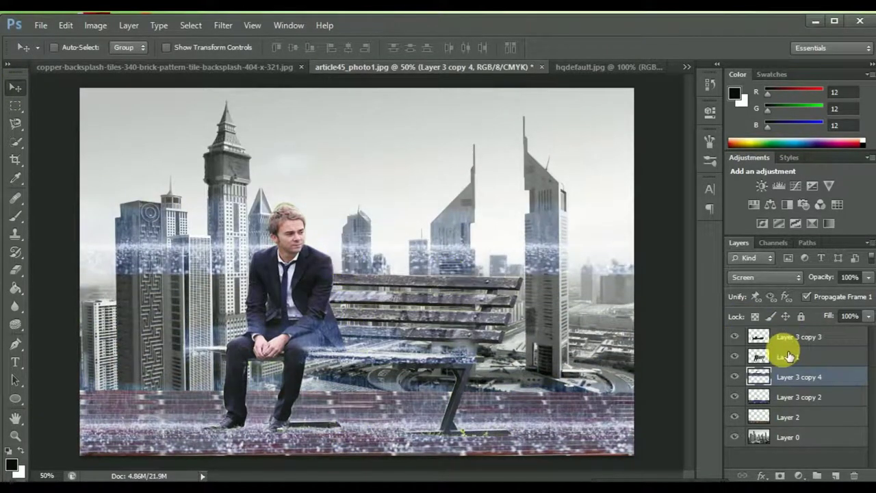
left_click_drag(788, 357, 776, 386)
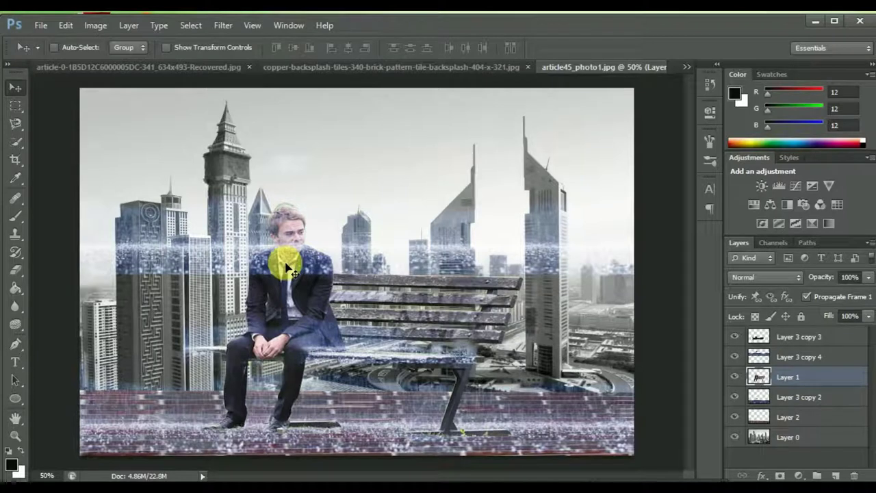
left_click_drag(288, 269, 291, 272)
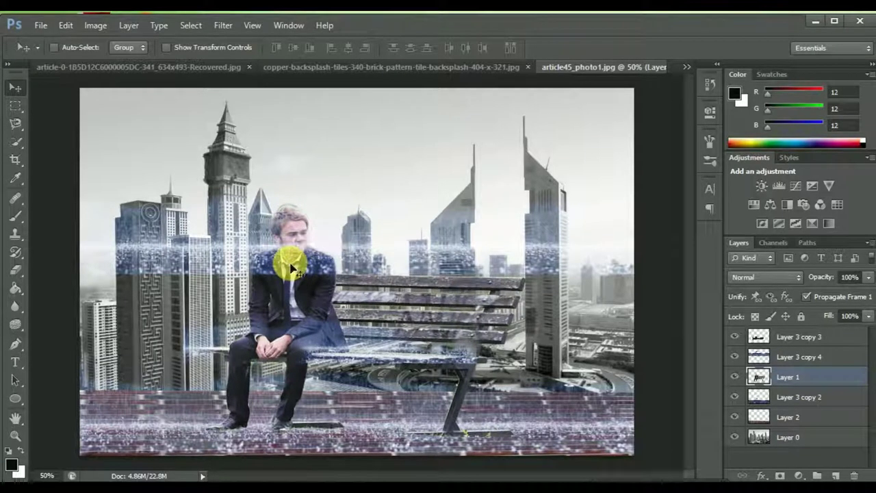
Reposition the Layer 3 copy 4 band over the buildings and paint part of it away
left_click(813, 363)
left_click_drag(323, 244, 322, 261)
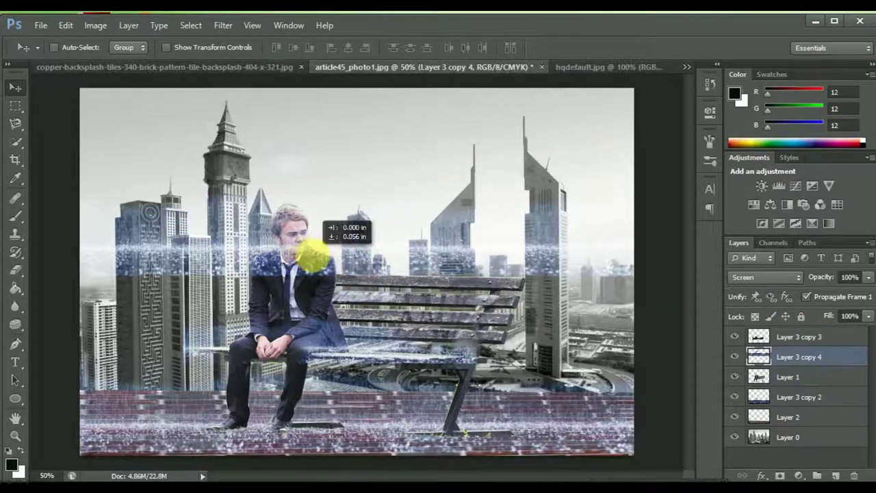
left_click(15, 215)
left_click_drag(308, 175, 230, 201)
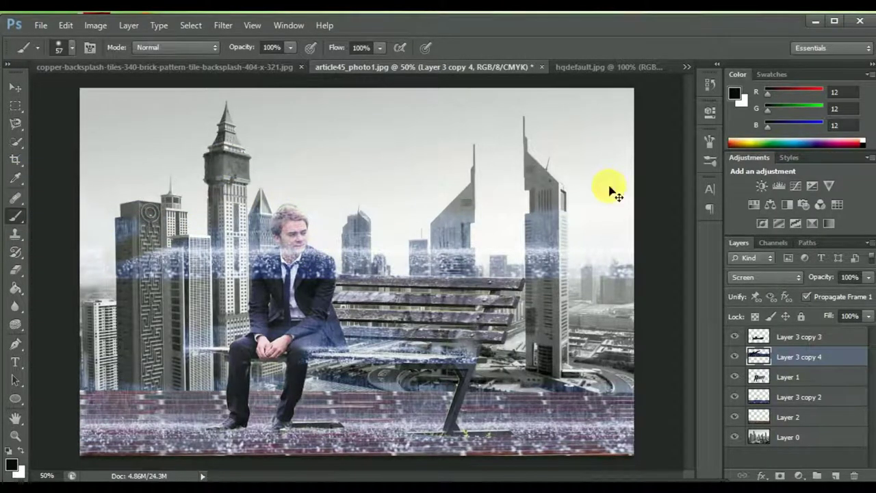
Scale Layer 3 copy 4's band to about 52% × 45% and lay it along the bench backrest
key("ctrl+t")
left_click_drag(645, 123, 531, 164)
left_click_drag(80, 164, 140, 171)
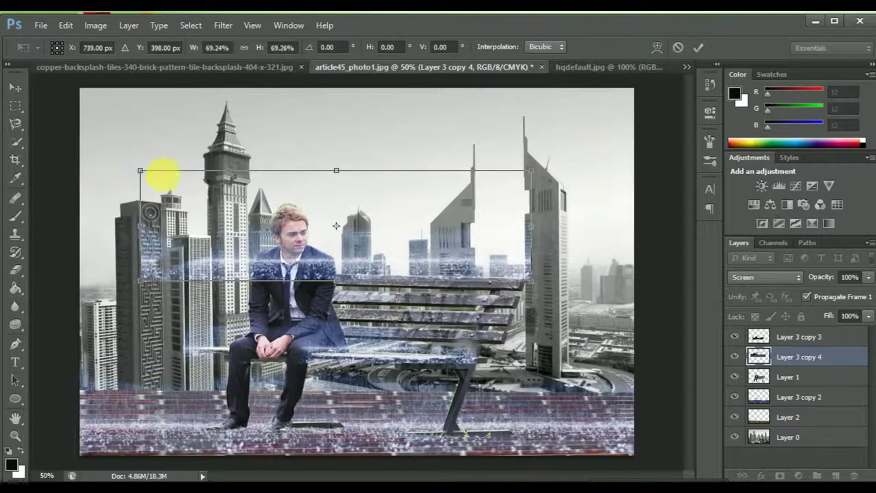
mouse_move(356, 271)
left_mouse_down()
mouse_move(375, 272)
mouse_move(365, 286)
left_mouse_up()
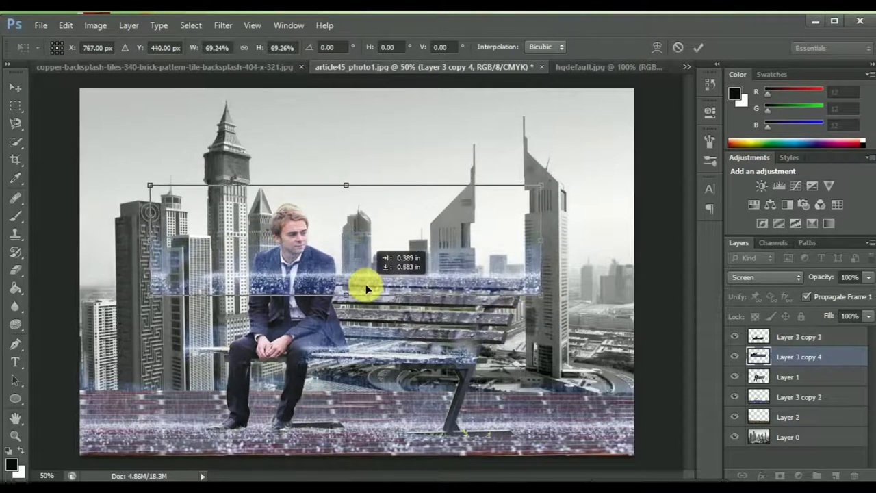
left_click_drag(541, 185, 531, 211)
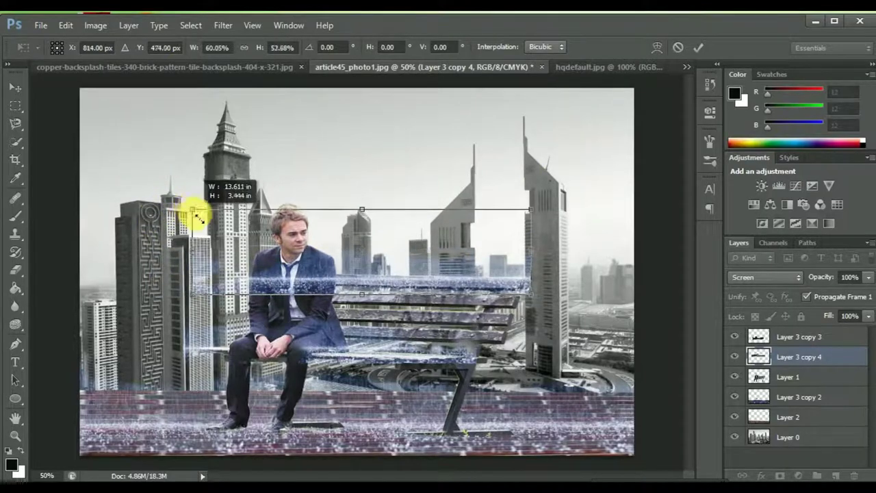
left_click_drag(151, 215, 198, 213)
left_click_drag(204, 260, 223, 254)
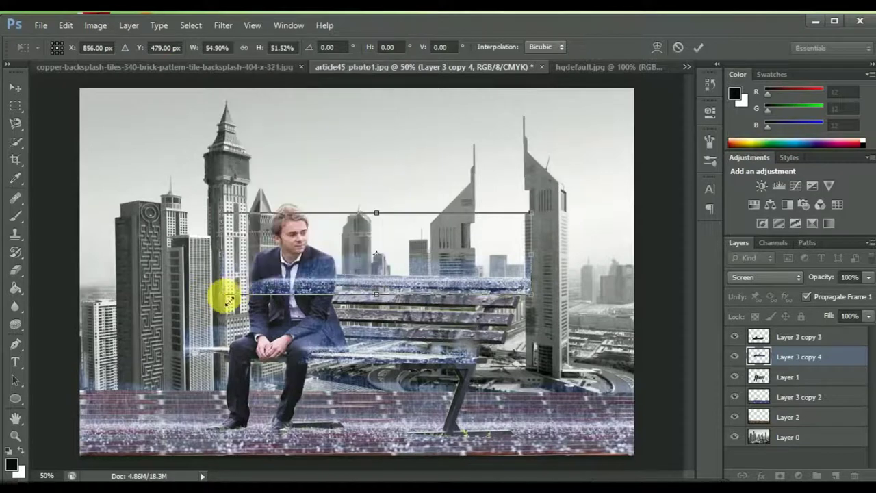
left_click_drag(229, 297, 232, 286)
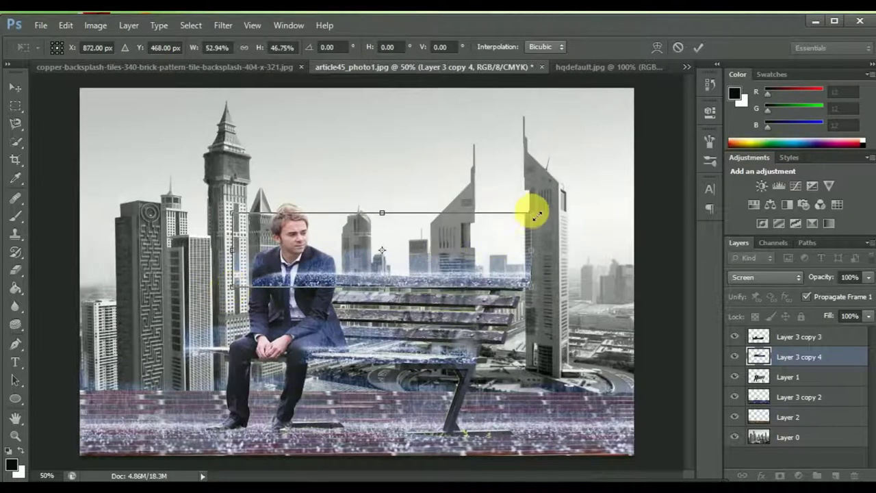
left_click_drag(532, 219, 525, 217)
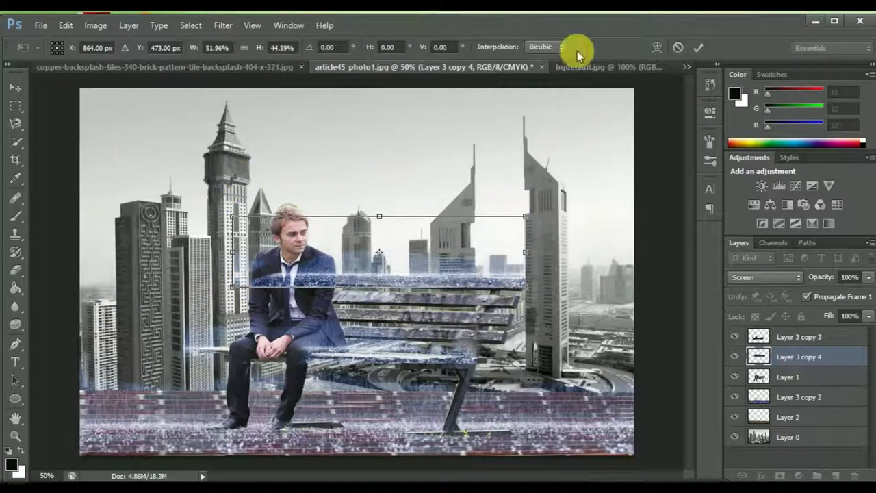
left_click(697, 47)
key("b")
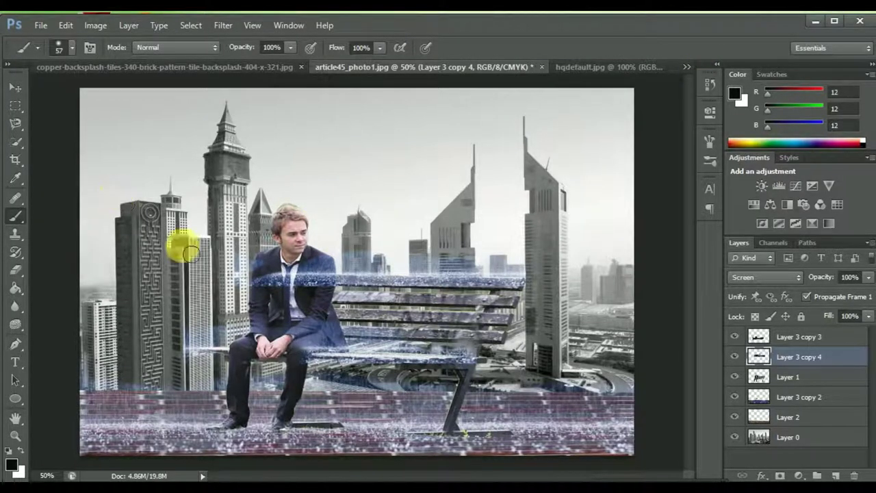
Paint the glitter strip off the man's chest, arm, hands and shoulder in black
mouse_move(284, 280)
left_mouse_down()
mouse_move(278, 270)
mouse_move(320, 293)
mouse_move(324, 280)
mouse_move(319, 285)
left_mouse_up()
mouse_move(311, 330)
left_mouse_down()
mouse_move(321, 330)
mouse_move(297, 326)
mouse_move(331, 319)
mouse_move(259, 334)
mouse_move(343, 265)
mouse_move(299, 280)
mouse_move(304, 258)
mouse_move(354, 244)
mouse_move(398, 251)
left_mouse_up()
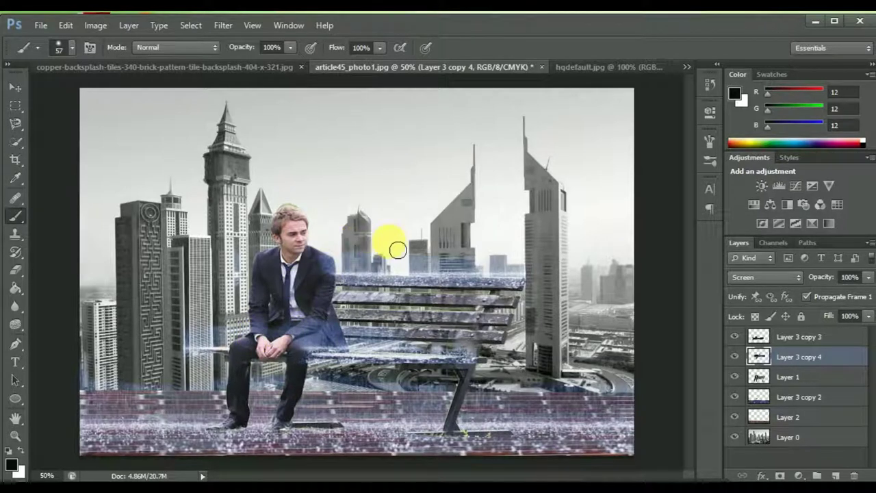
mouse_move(397, 251)
left_mouse_down()
mouse_move(308, 304)
mouse_move(337, 269)
mouse_move(528, 381)
mouse_move(370, 414)
left_mouse_up()
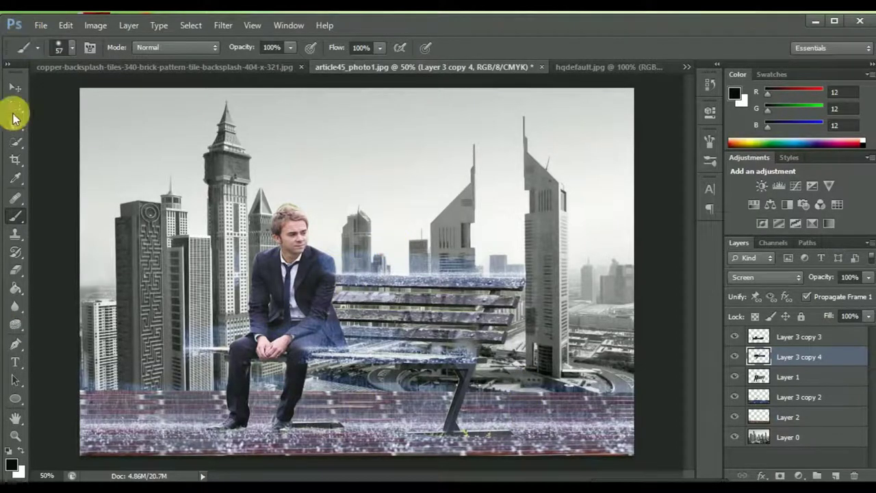
left_click_drag(376, 368, 396, 407)
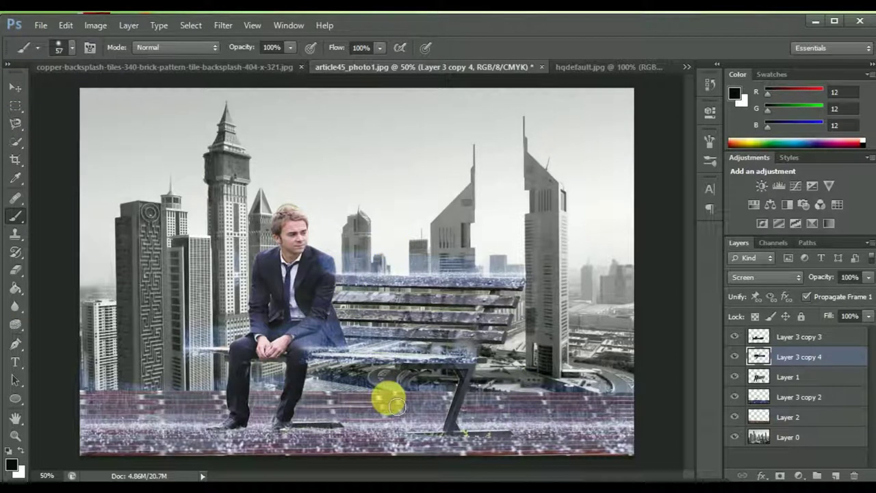
Duplicate the strip as Layer 3 copy 5 and copy 6, lifting both up onto the buildings
key("ctrl+j")
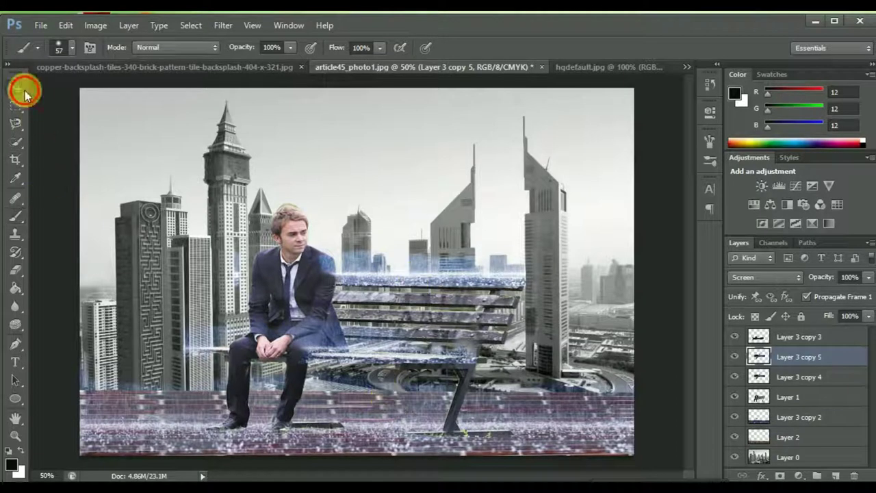
left_click(23, 91)
mouse_move(431, 273)
left_mouse_down()
mouse_move(417, 233)
mouse_move(423, 254)
left_mouse_up()
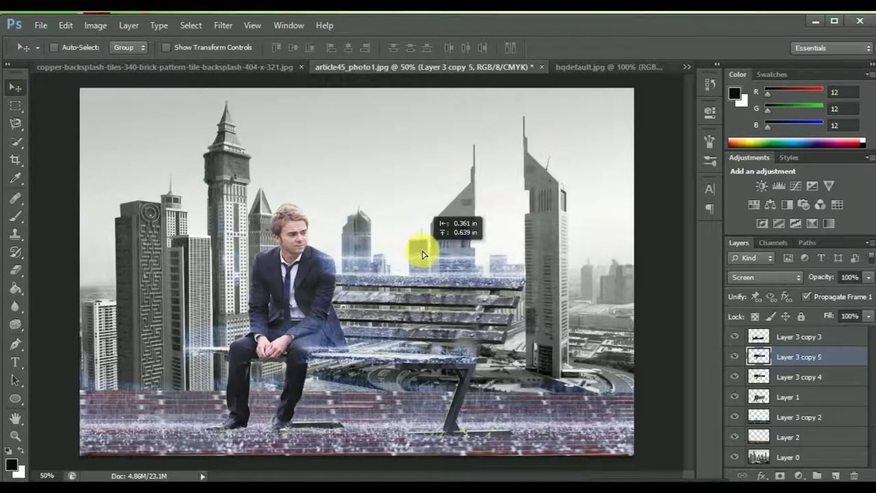
left_click_drag(422, 248, 426, 235, "alt")
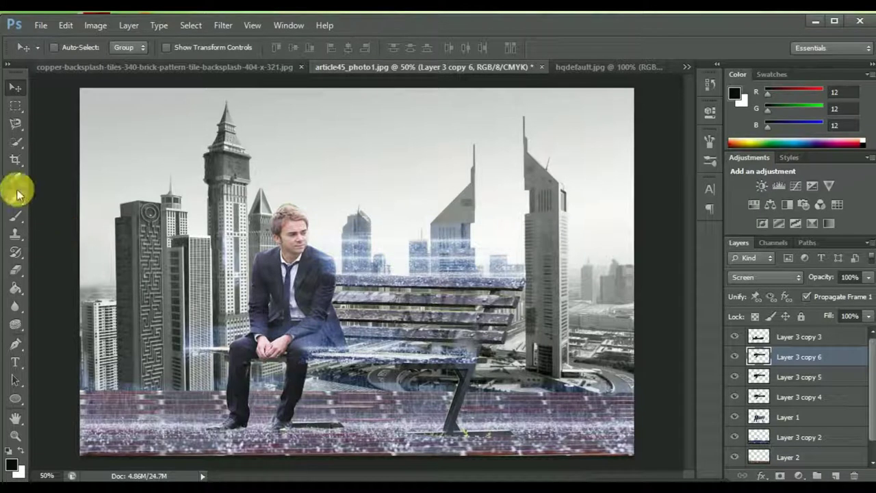
Paint part of Layer 3 copy 5's streak off the skyline, then duplicate it as copy 7
left_click(15, 216)
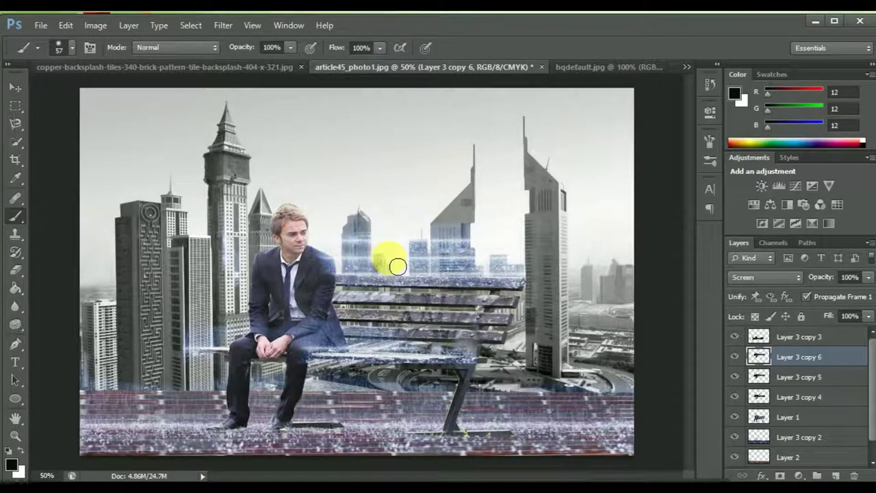
left_click(818, 377)
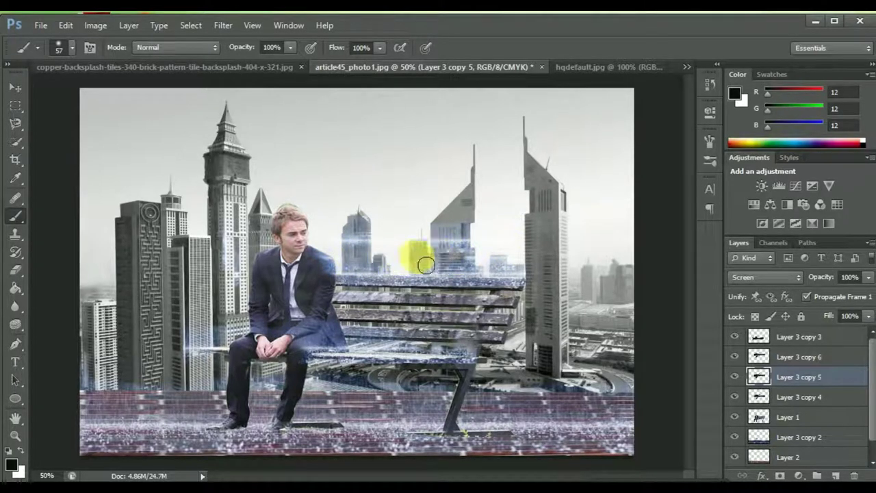
left_click_drag(477, 261, 455, 263)
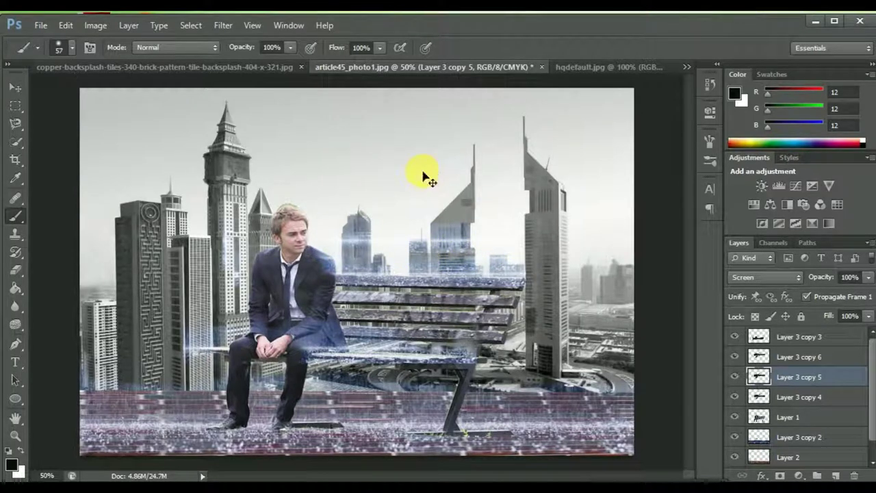
key("ctrl+j")
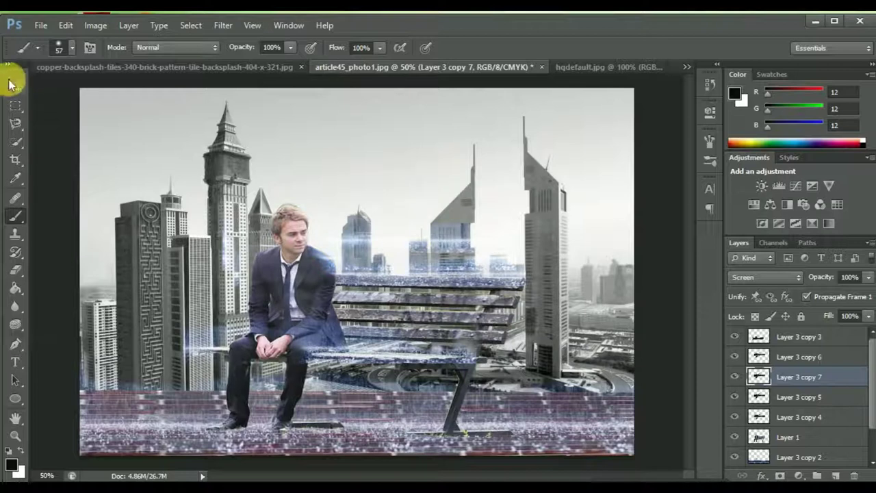
Move Layer 3 copy 7 up and left and paint out its streaks near the right tower
left_click(12, 85)
mouse_move(432, 240)
left_mouse_down()
mouse_move(382, 184)
mouse_move(385, 191)
left_mouse_up()
left_click(15, 217)
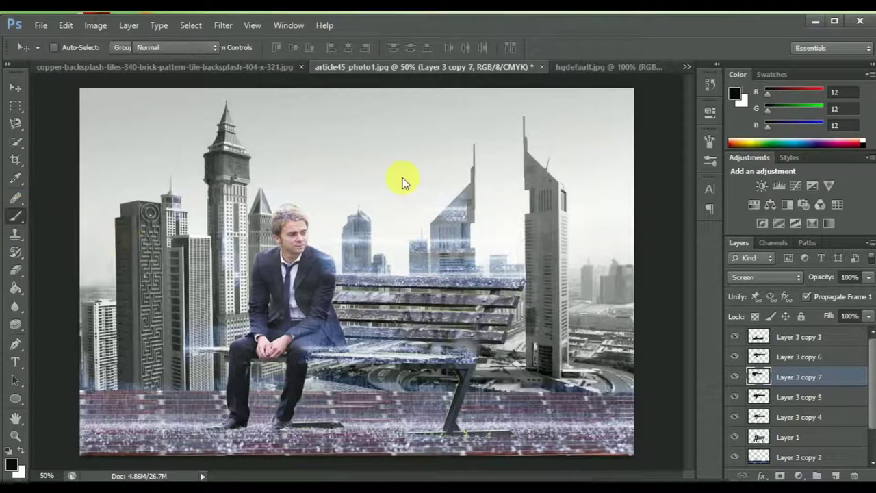
mouse_move(483, 225)
left_mouse_down()
mouse_move(465, 348)
mouse_move(478, 196)
mouse_move(482, 215)
mouse_move(397, 233)
mouse_move(475, 228)
mouse_move(474, 211)
left_mouse_up()
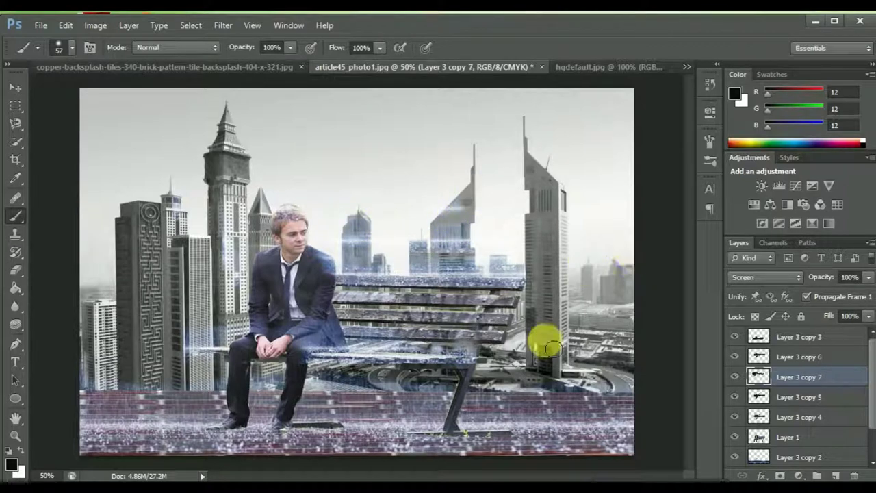
left_click(790, 463)
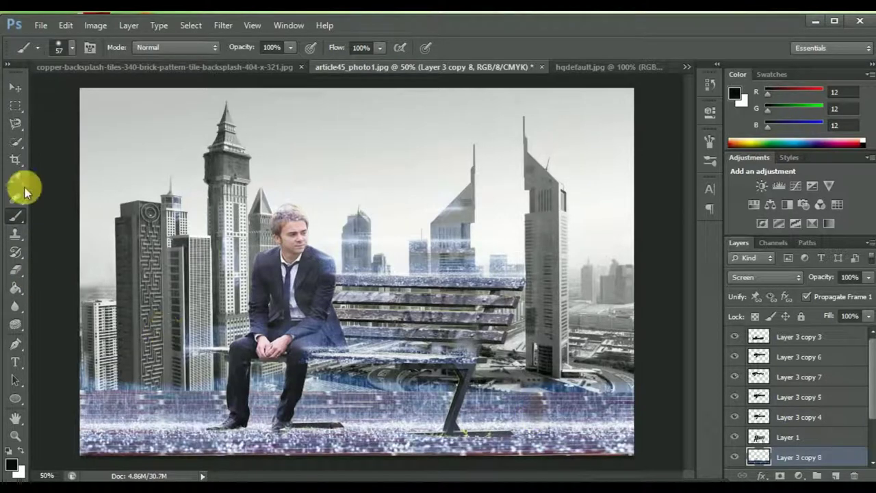
Reposition Layer 3 copy 8's sparkly rain down over the bench and lower street
left_click(19, 93)
left_click_drag(514, 398, 560, 234)
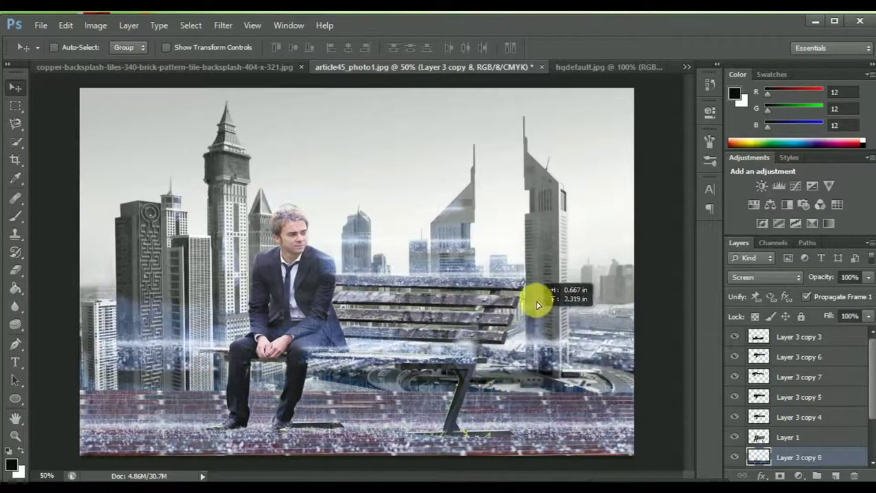
mouse_move(560, 234)
left_mouse_down()
mouse_move(540, 329)
mouse_move(504, 338)
left_mouse_up()
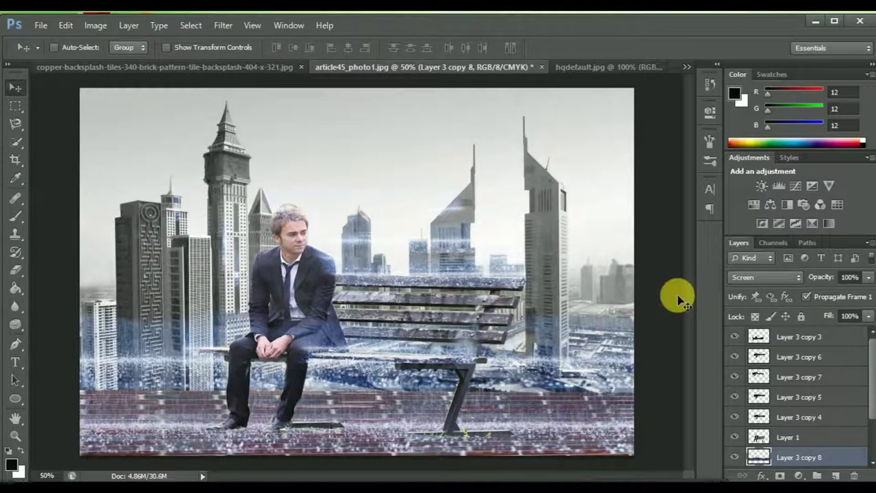
left_click(15, 216)
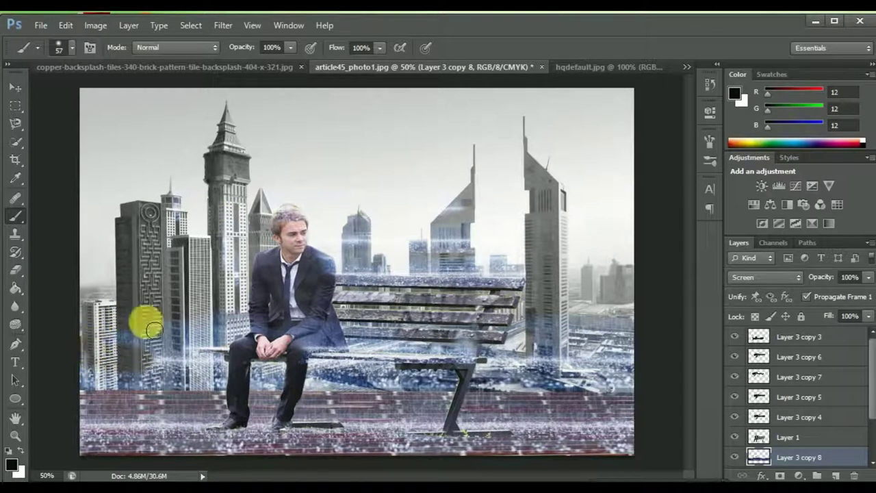
left_click(15, 87)
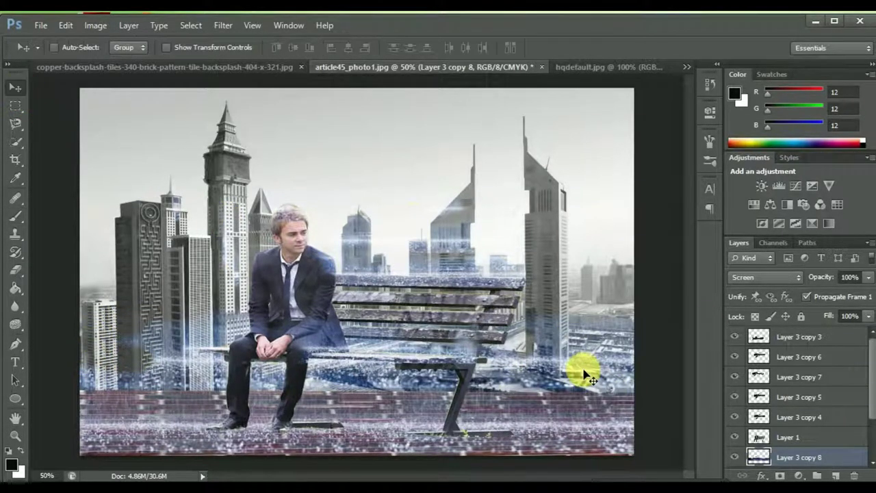
mouse_move(584, 386)
left_mouse_down()
mouse_move(575, 404)
mouse_move(607, 393)
left_mouse_up()
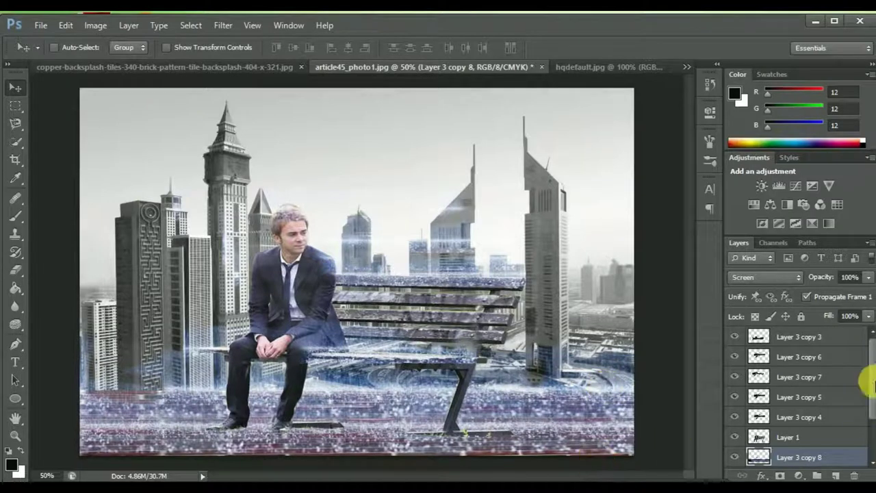
Duplicate the lowest rain layer twice, moving the copies up over the bench
scroll(863, 397, "down", 1)
left_click(816, 459)
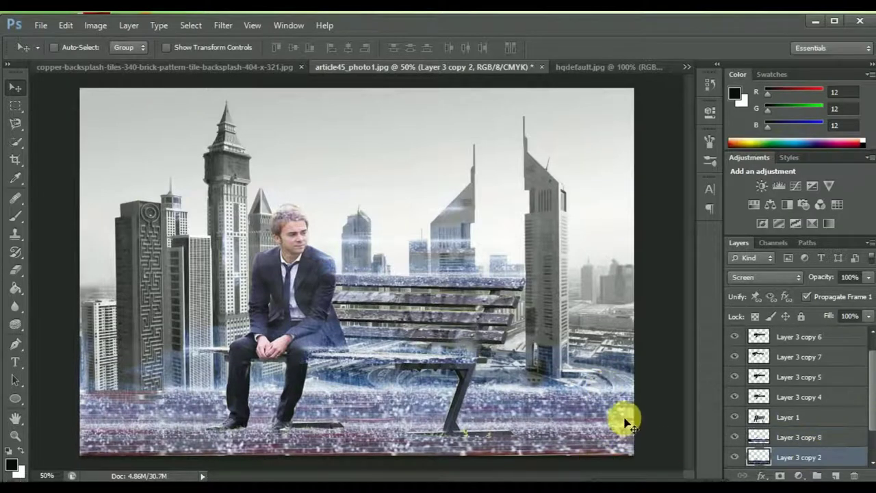
mouse_move(610, 415)
left_mouse_down()
mouse_move(583, 313)
mouse_move(584, 350)
mouse_move(595, 346)
left_mouse_up()
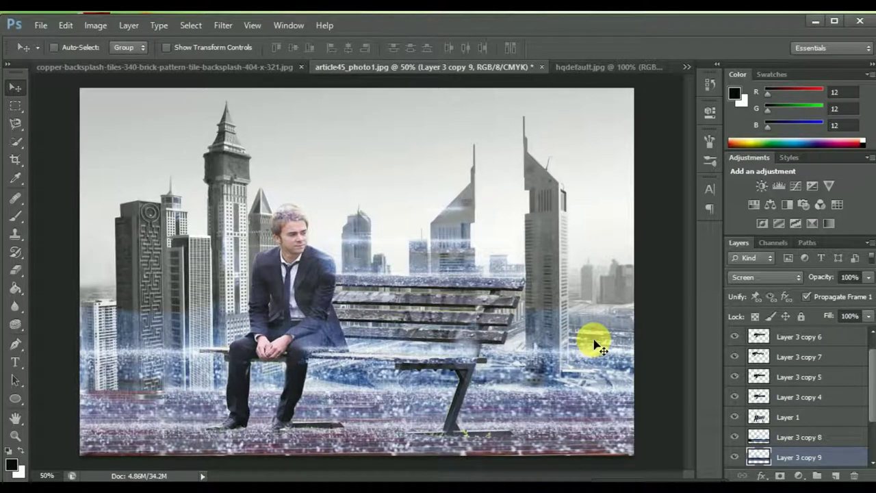
key("ctrl+j")
mouse_move(583, 336)
left_mouse_down()
mouse_move(568, 289)
mouse_move(554, 288)
mouse_move(554, 313)
left_mouse_up()
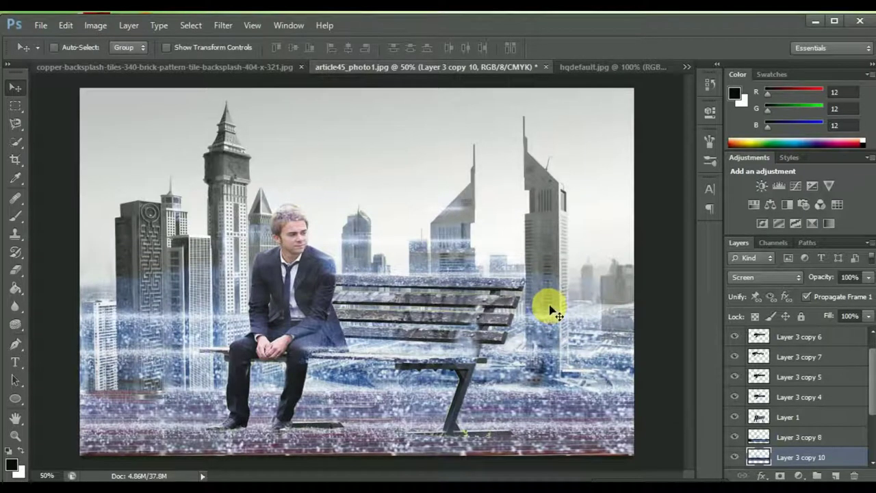
Keep the new rain copy in Screen mode and lower its opacity
left_click(796, 278)
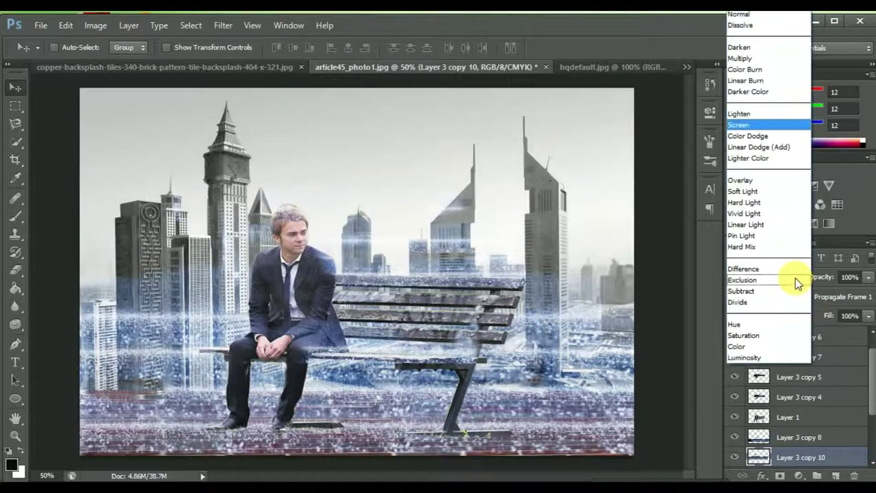
left_click(868, 280)
left_click(869, 281)
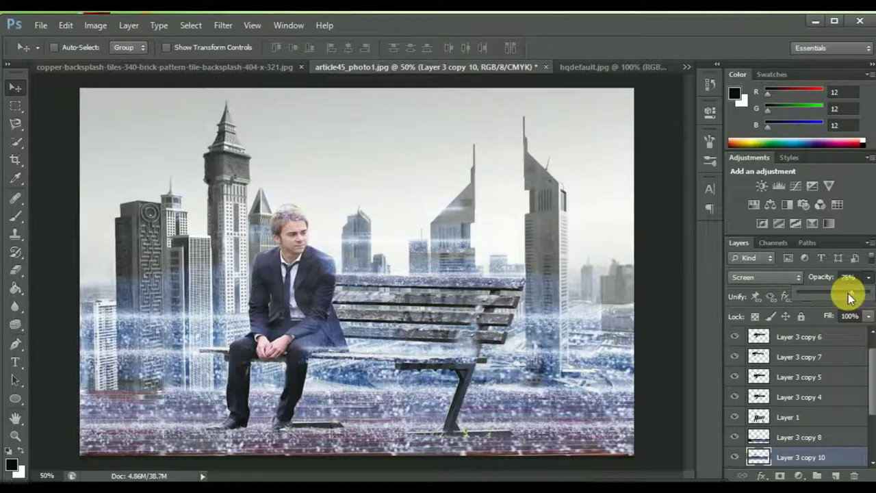
left_click_drag(848, 293, 836, 293)
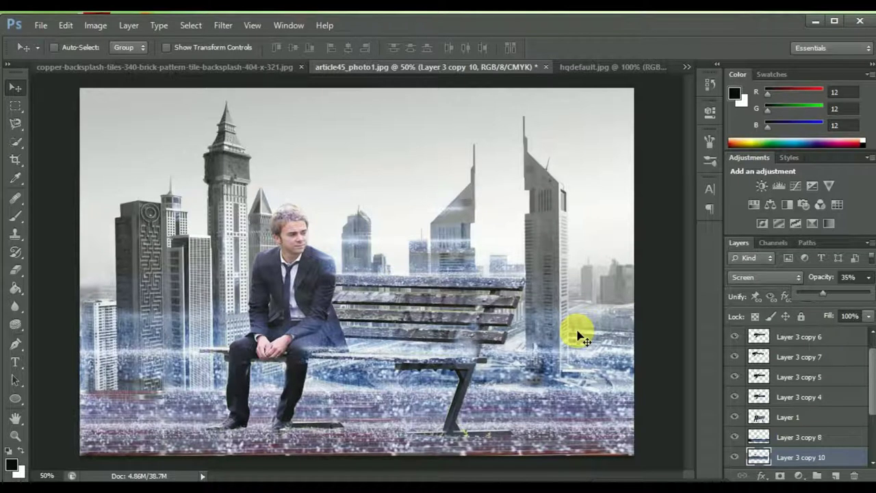
Add a higher rain copy, fade Layer 3 copy 10 to about 61%, and duplicate copy 8 across the skyline
key("ctrl+j")
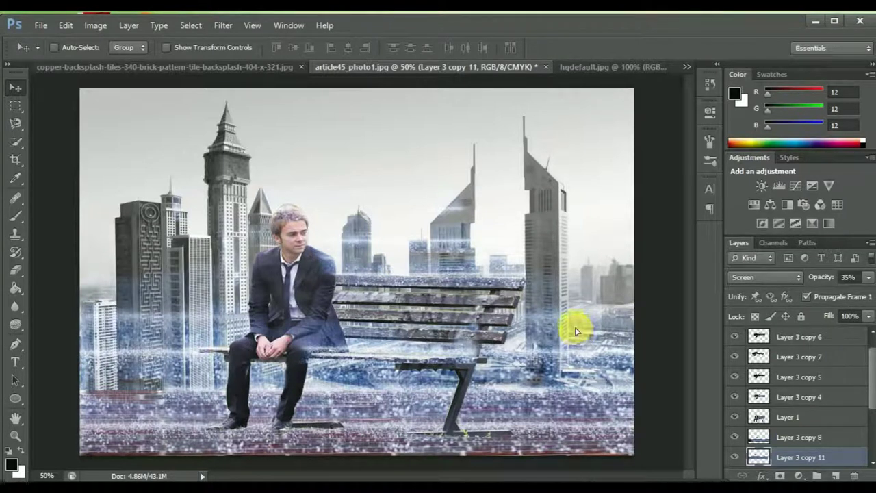
left_click_drag(575, 332, 567, 301)
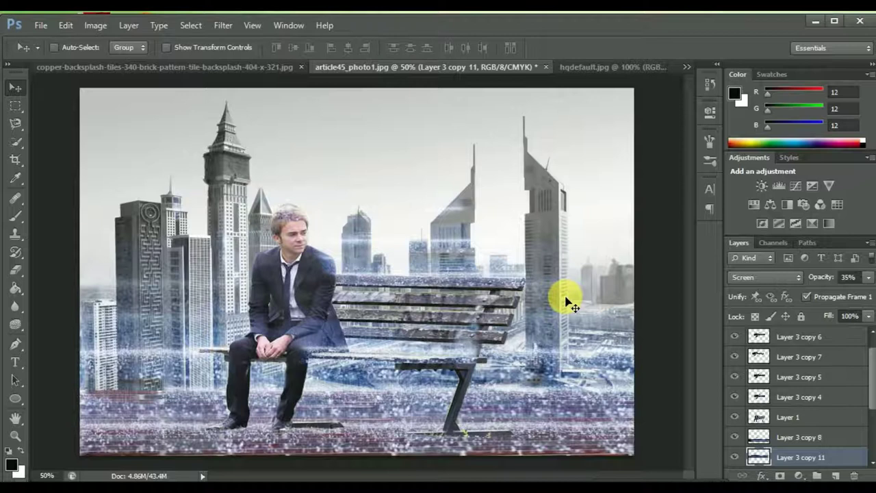
scroll(865, 373, "down", 1)
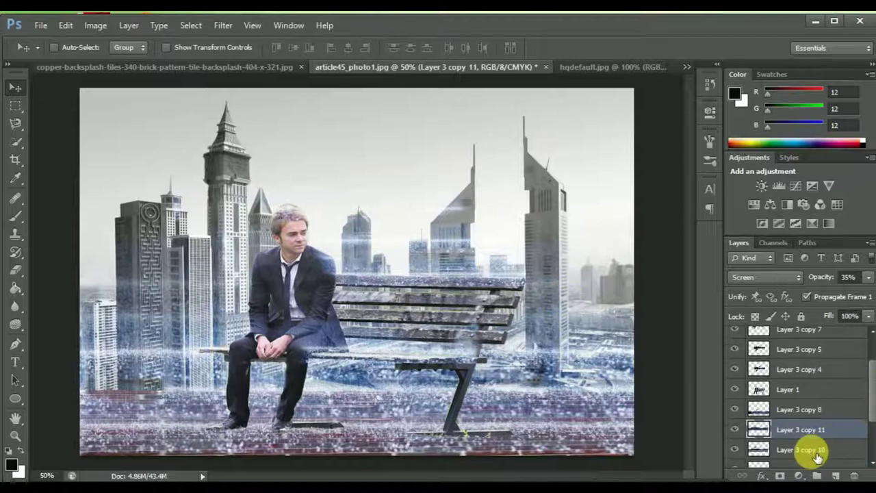
left_click(818, 457)
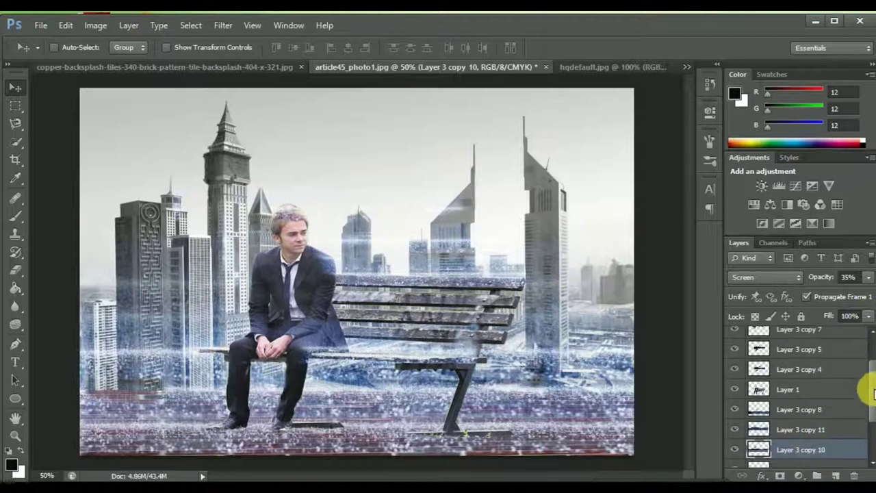
scroll(864, 390, "down", 1)
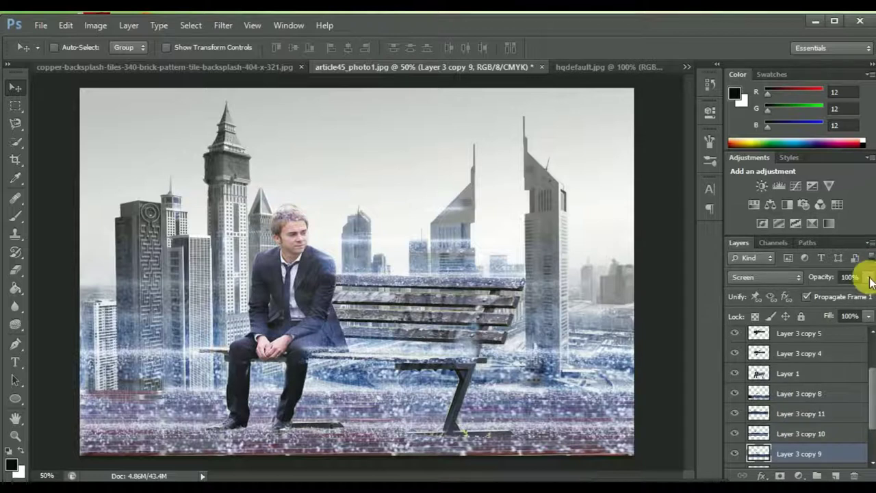
left_click_drag(870, 281, 846, 294)
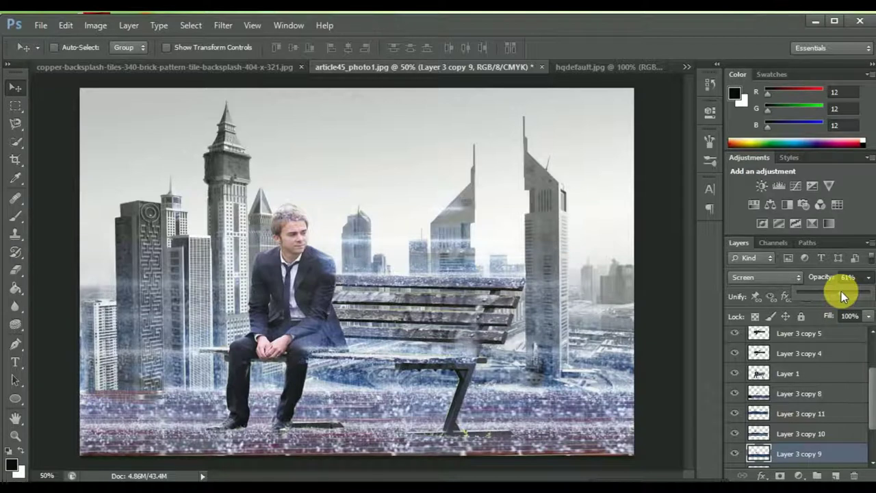
left_click(802, 394)
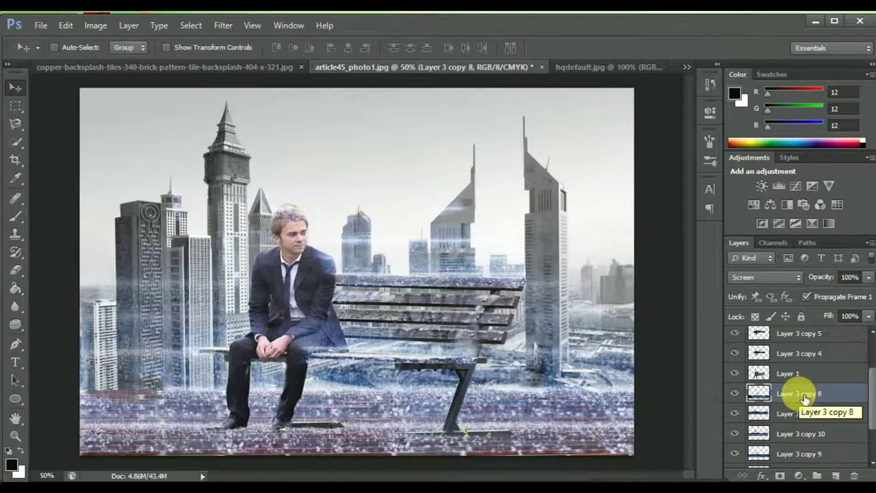
mouse_move(545, 293)
left_mouse_down("alt")
mouse_move(545, 311)
mouse_move(489, 236)
left_mouse_up("alt")
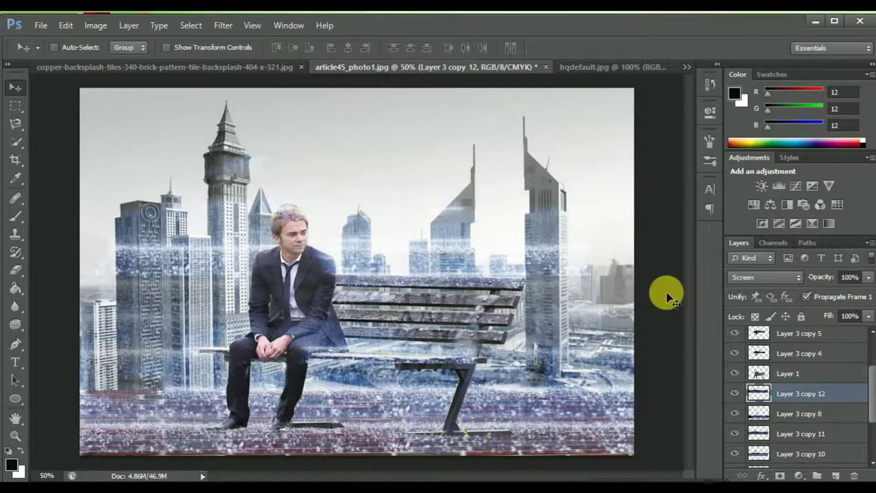
Fade the new copy to about a third opacity, then duplicate it as Layer 3 copy 13 above Layer 1 over the bench
left_click(868, 277)
left_click_drag(842, 288, 834, 288)
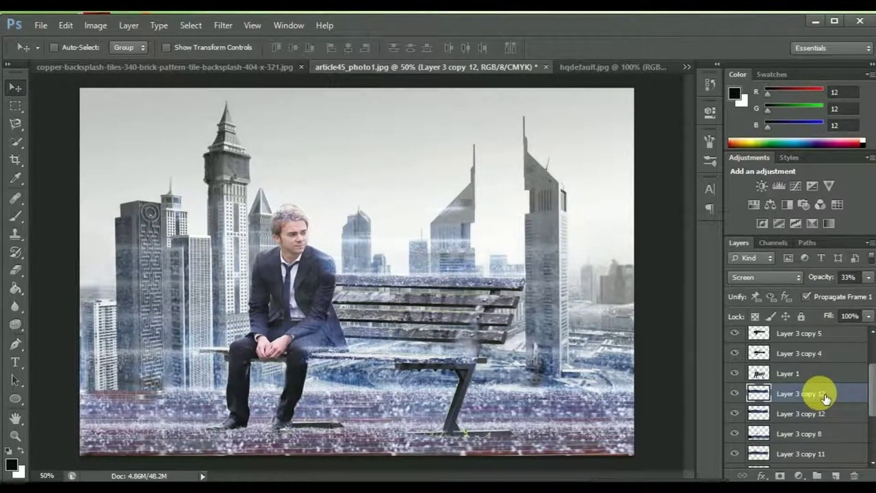
key("ctrl+j")
left_click_drag(518, 270, 518, 226)
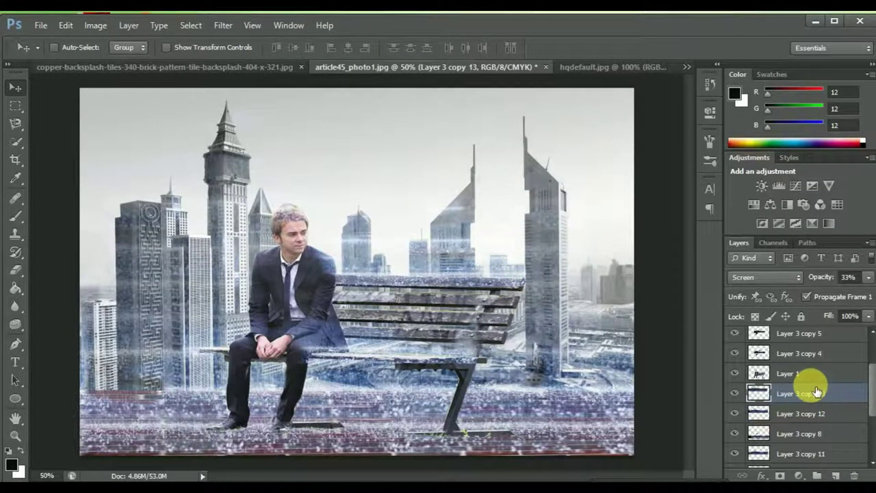
left_click_drag(800, 397, 795, 367)
mouse_move(389, 385)
left_mouse_down()
mouse_move(392, 330)
mouse_move(391, 355)
left_mouse_up()
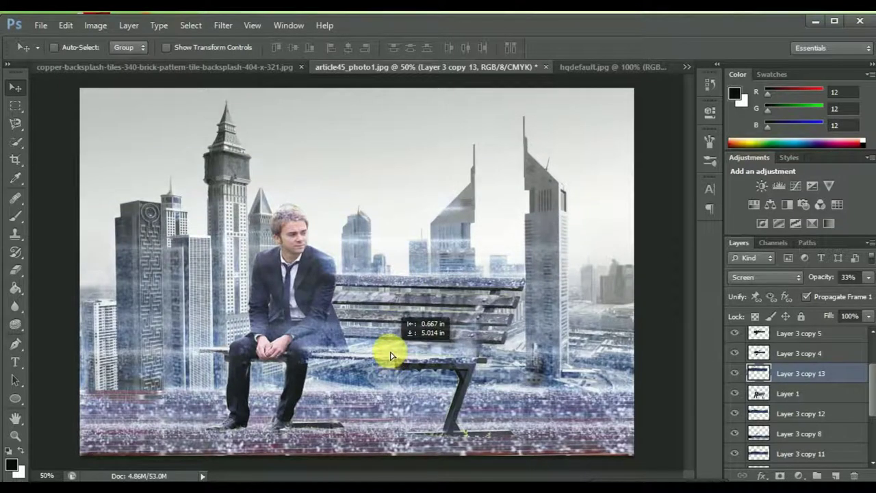
left_click_drag(391, 355, 392, 358)
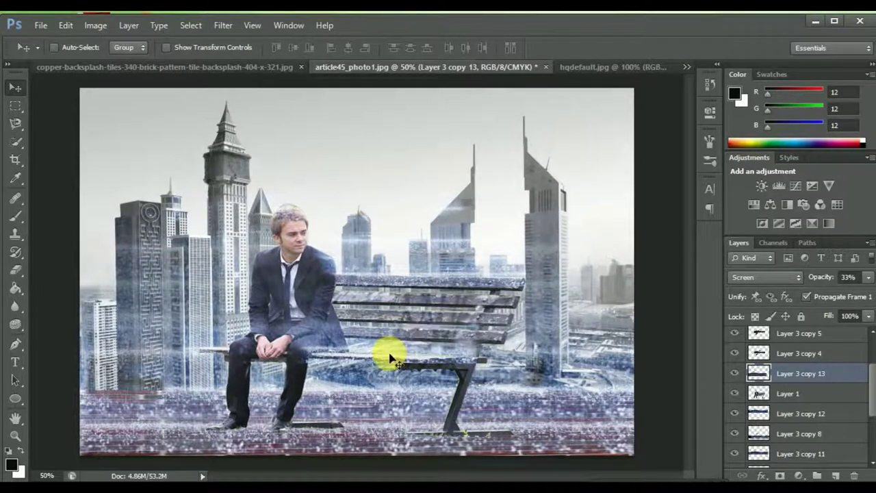
Paint the streaks off the man's lap, chest and the bench backrest
left_click(15, 217)
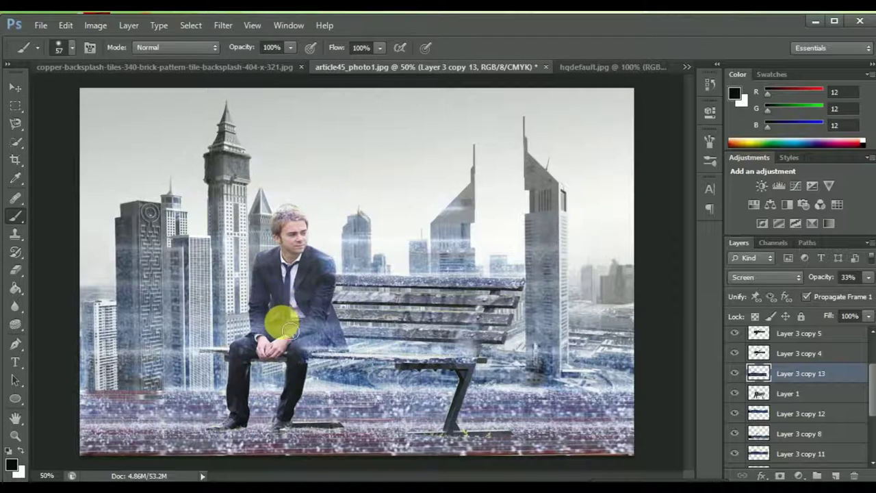
left_click_drag(270, 340, 254, 349)
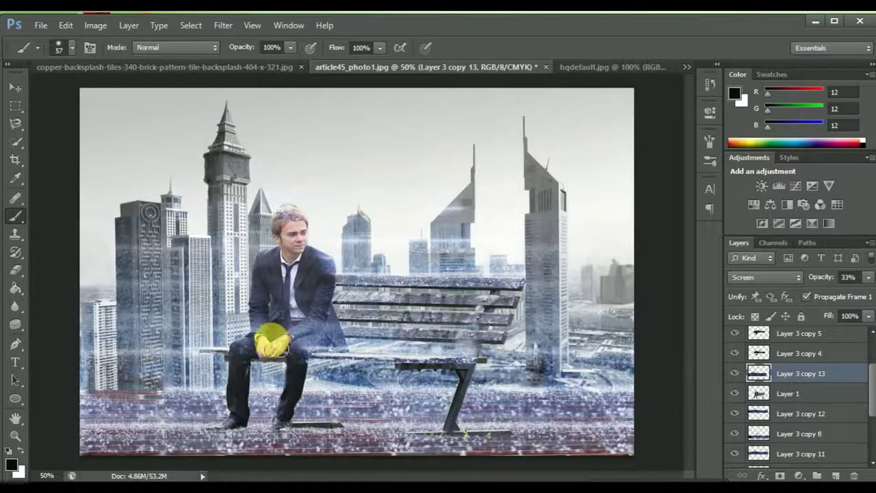
mouse_move(302, 329)
left_mouse_down()
mouse_move(316, 374)
mouse_move(334, 314)
left_mouse_up()
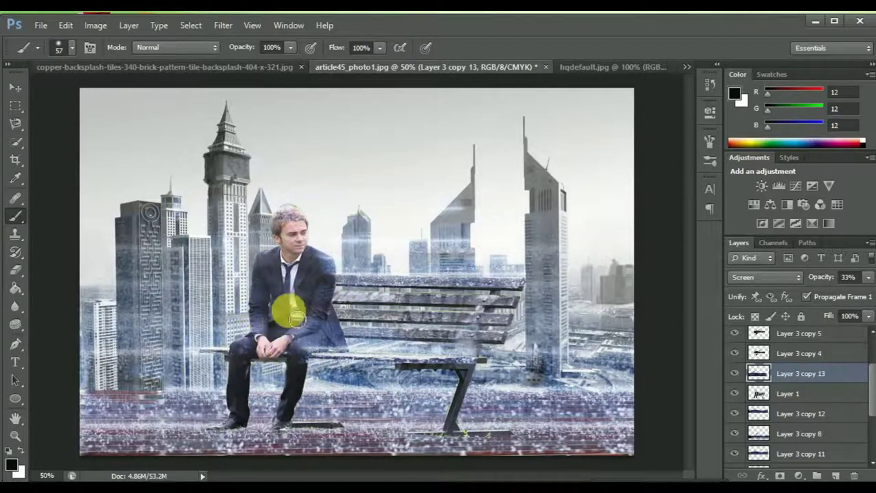
left_click_drag(287, 301, 457, 306)
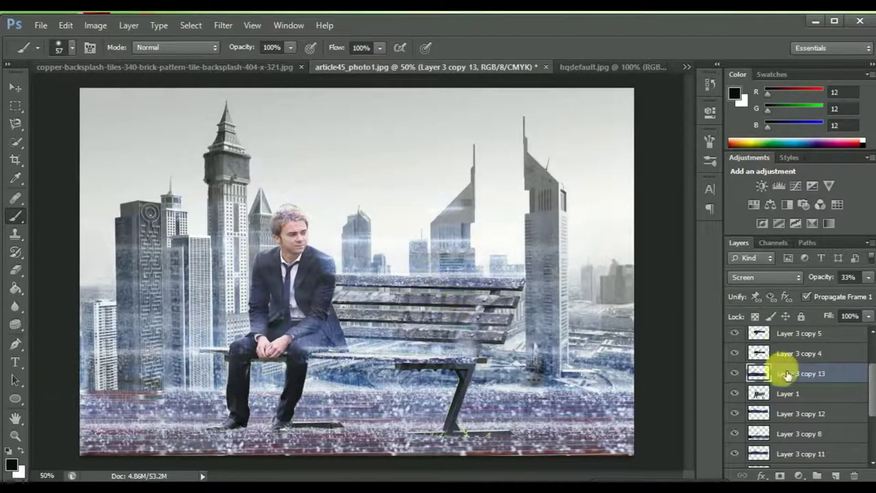
Duplicate the streak layer as Layer 3 copy 14, move it upward, and zoom to 66.7%
key("ctrl+j")
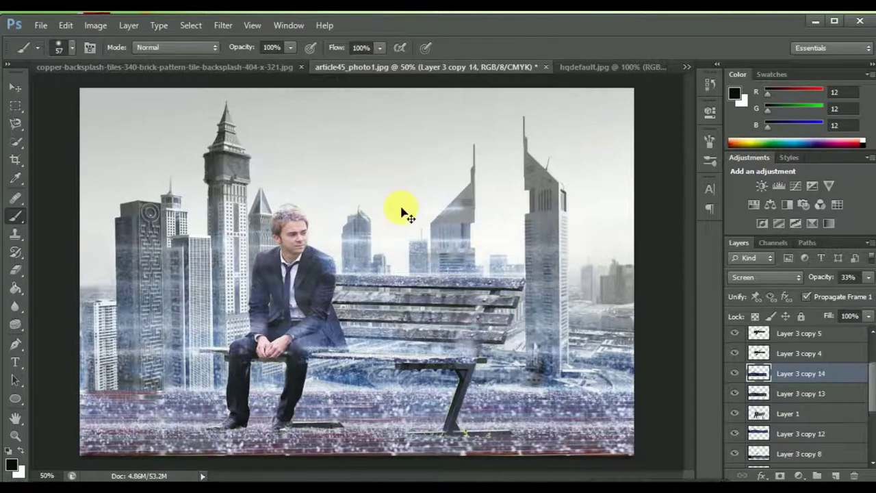
left_click(15, 88)
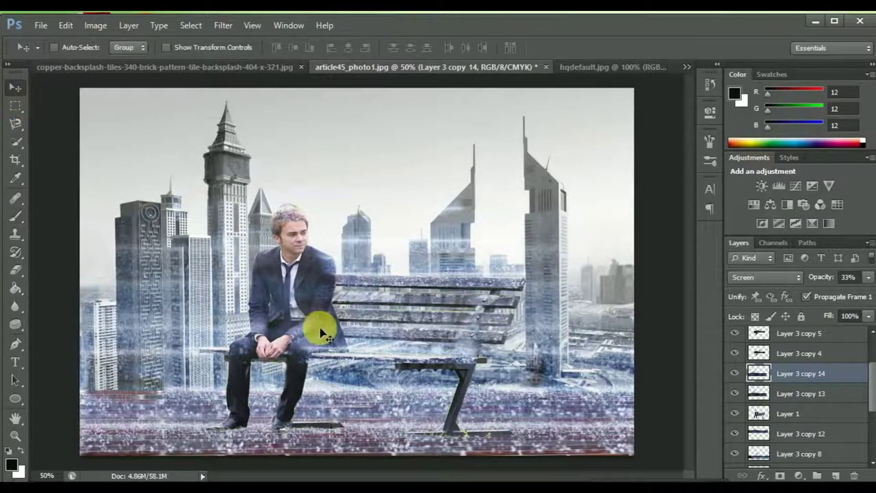
mouse_move(383, 348)
left_mouse_down()
mouse_move(388, 282)
mouse_move(402, 275)
left_mouse_up()
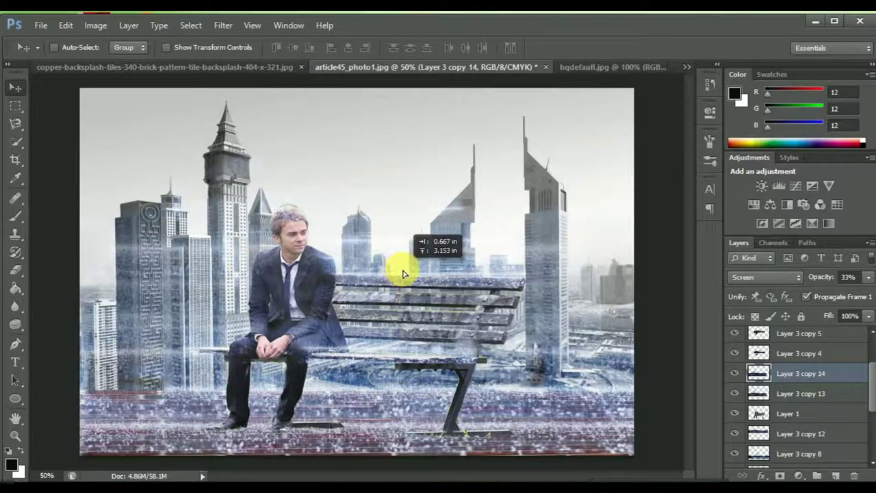
left_click_drag(403, 274, 404, 276)
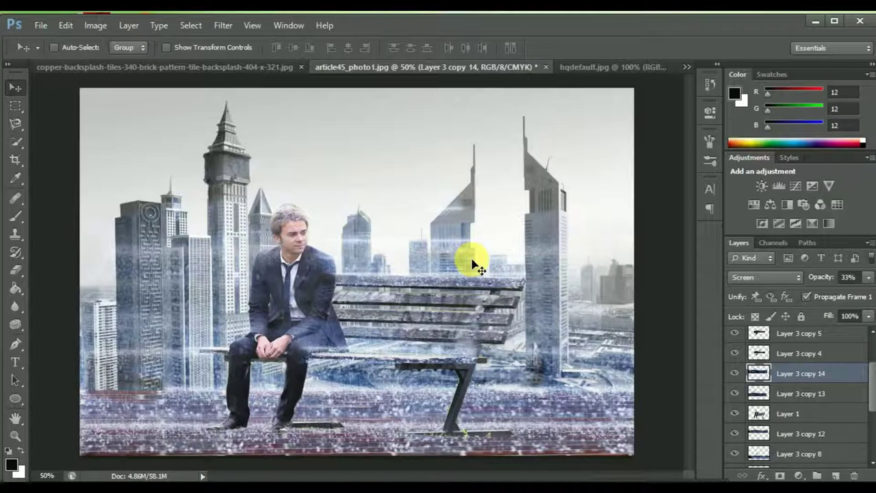
key("ctrl+plus")
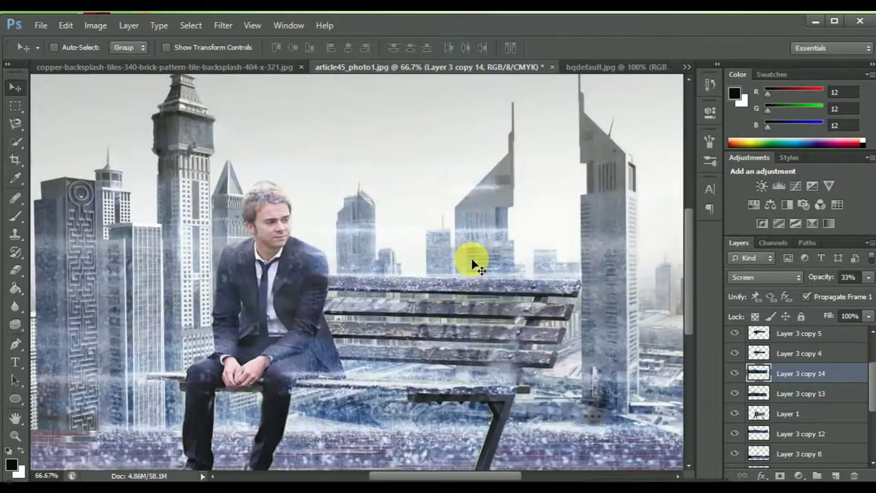
Erase Layer 3 copy 5's overlay from the man's leg toward the bench
scroll(870, 394, "up", 1)
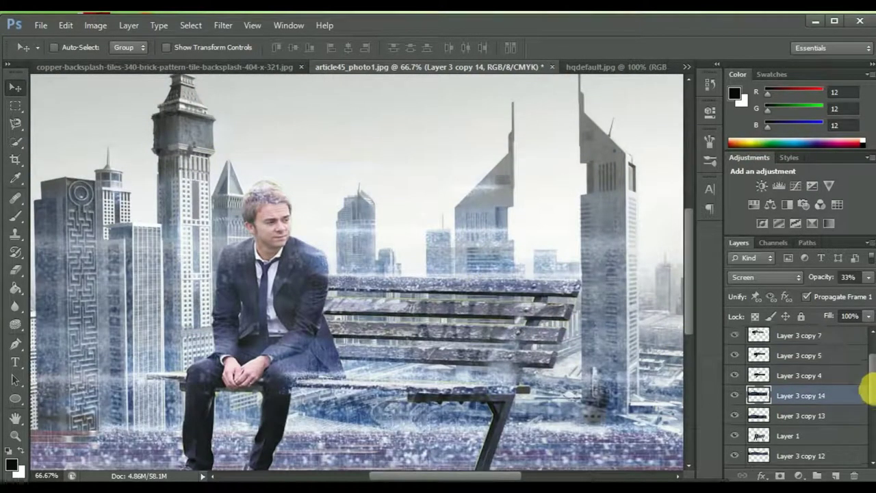
left_click(814, 380)
left_click(812, 360)
scroll(868, 349, "up", 1)
scroll(868, 346, "up", 1)
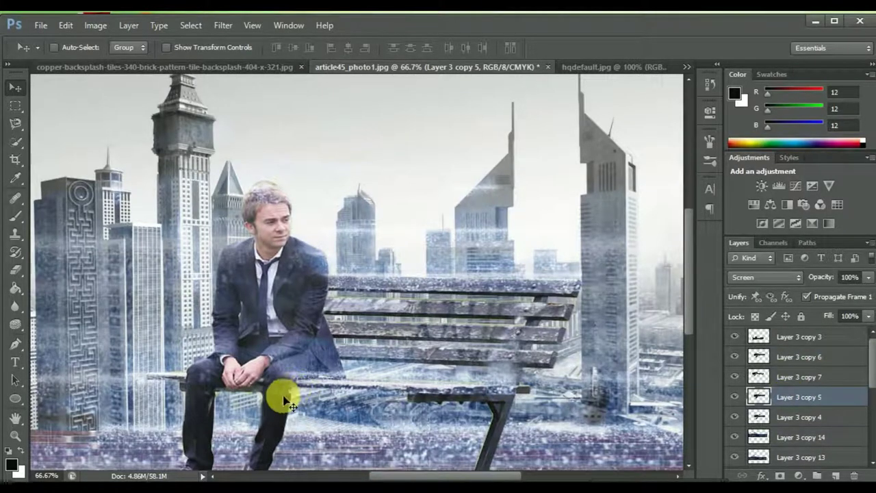
left_click(15, 270)
left_click_drag(252, 443, 295, 419)
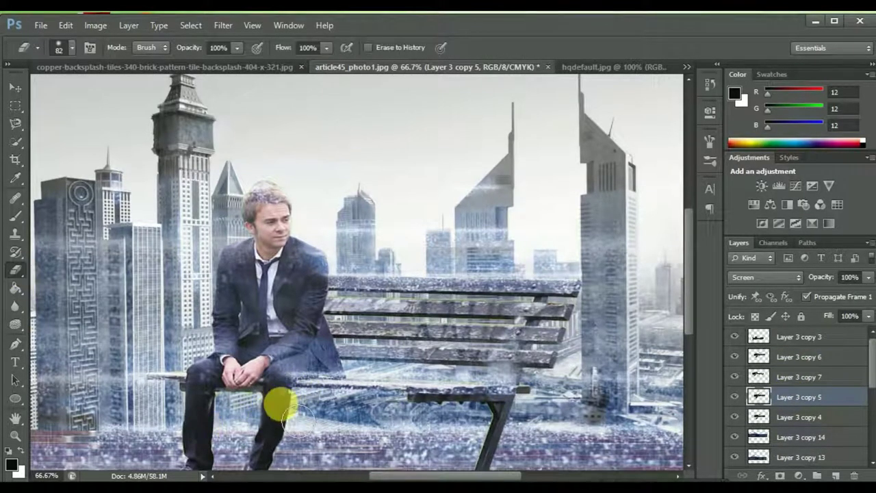
left_click(282, 404)
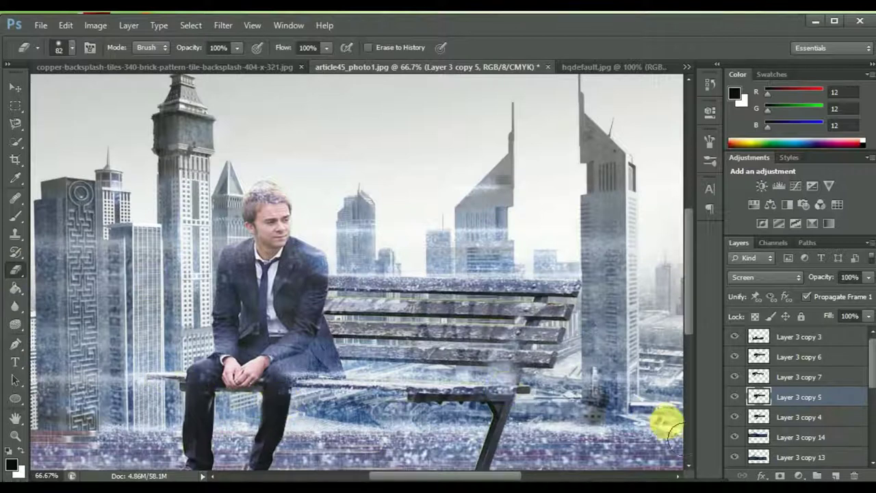
Paint Layer 3 copy 6's overlay out from the man's knee to the bench
left_click(808, 378)
left_click(800, 356)
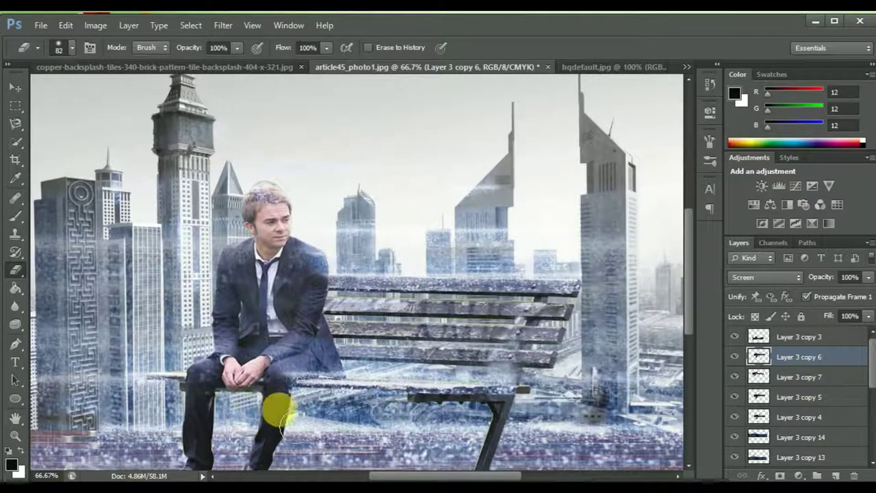
left_click(15, 216)
left_click(286, 393)
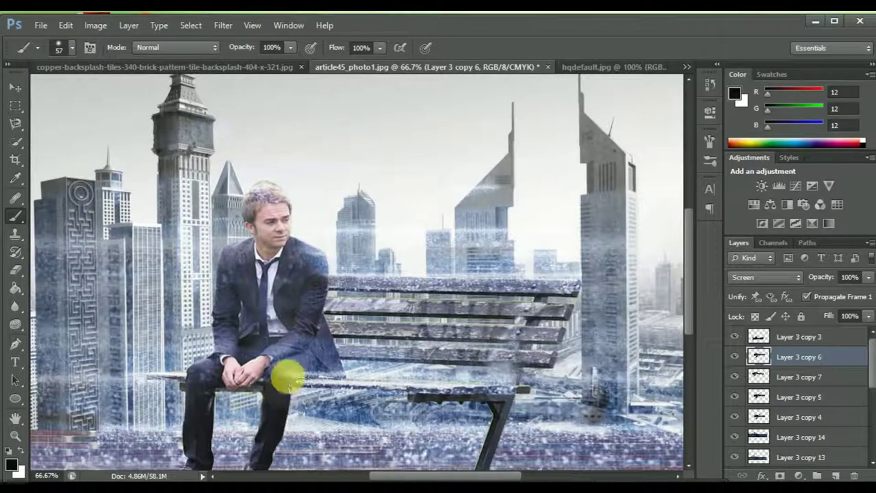
left_click_drag(284, 396, 401, 347)
Select Layer 3 copy 3 and zoom in and out to check the composite
key("ctrl+minus")
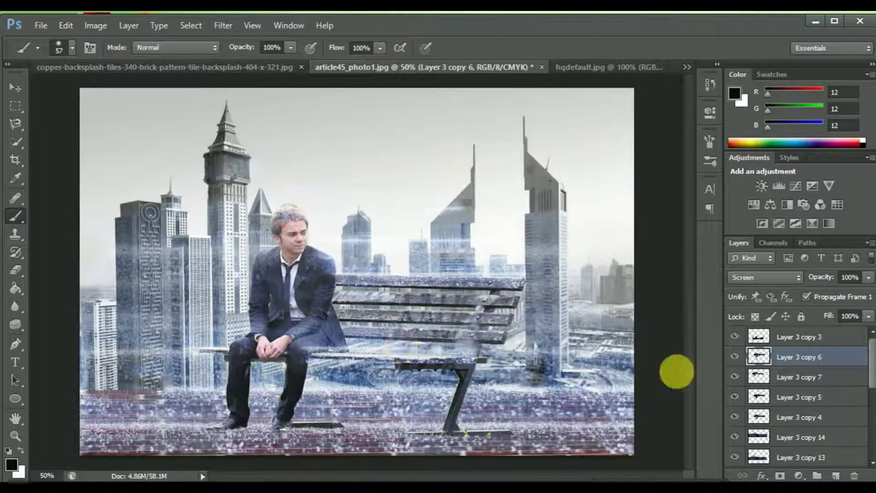
left_click(800, 337)
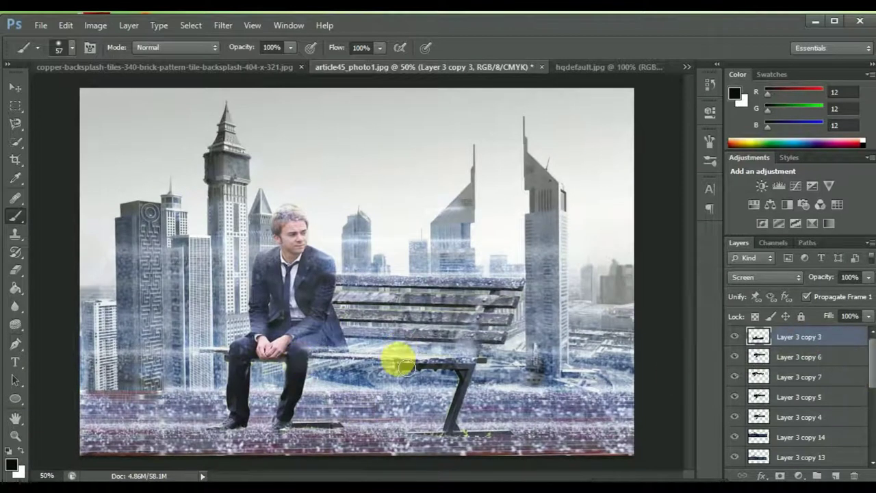
key("ctrl+plus")
key("ctrl+plus")
key("ctrl+minus")
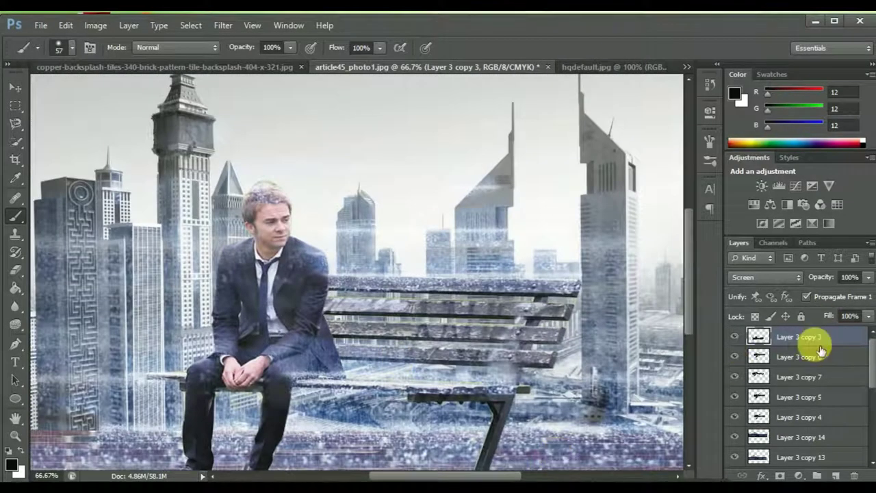
left_click(812, 357, "ctrl")
left_click(805, 378, "ctrl")
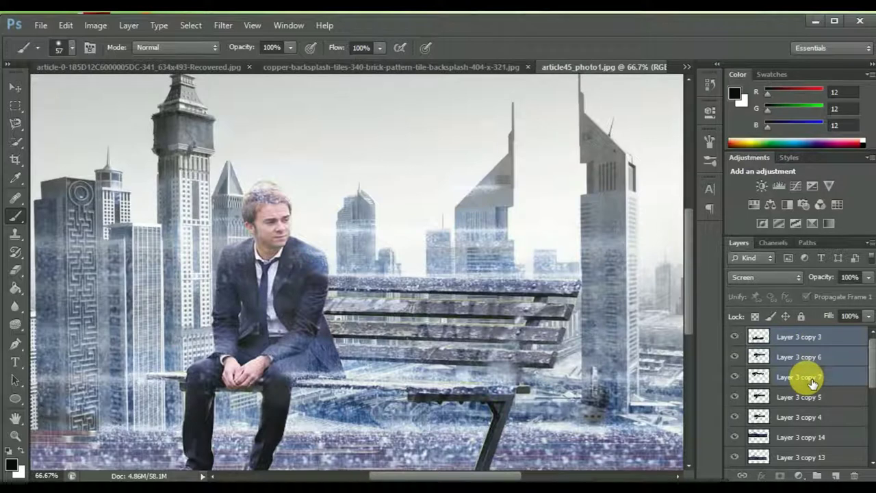
left_click(808, 401, "ctrl")
left_click(812, 419, "ctrl")
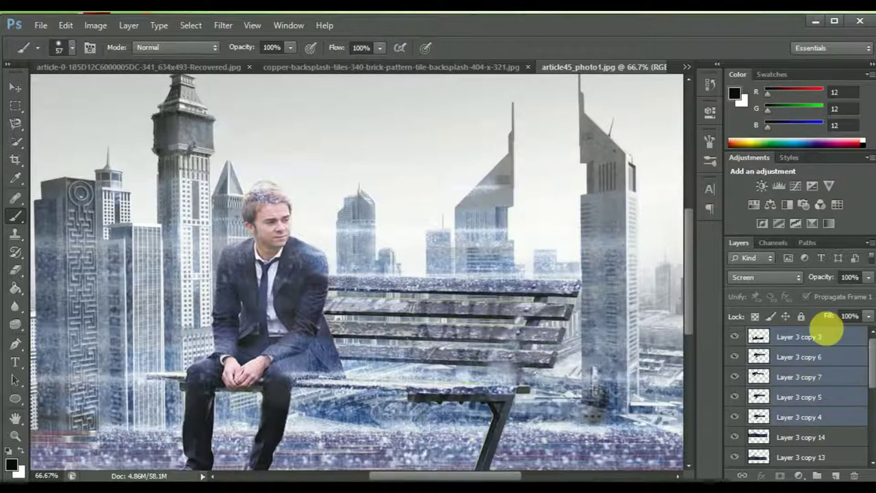
right_click(830, 333)
left_click(799, 117)
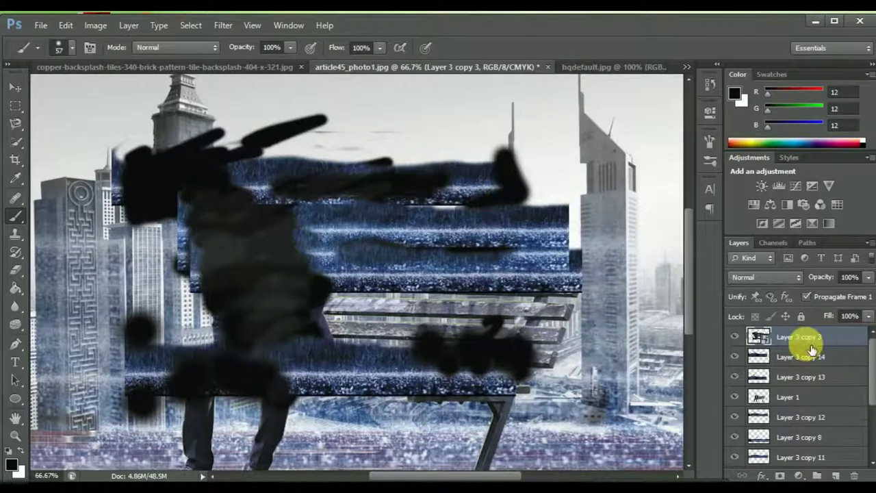
key("ctrl+z")
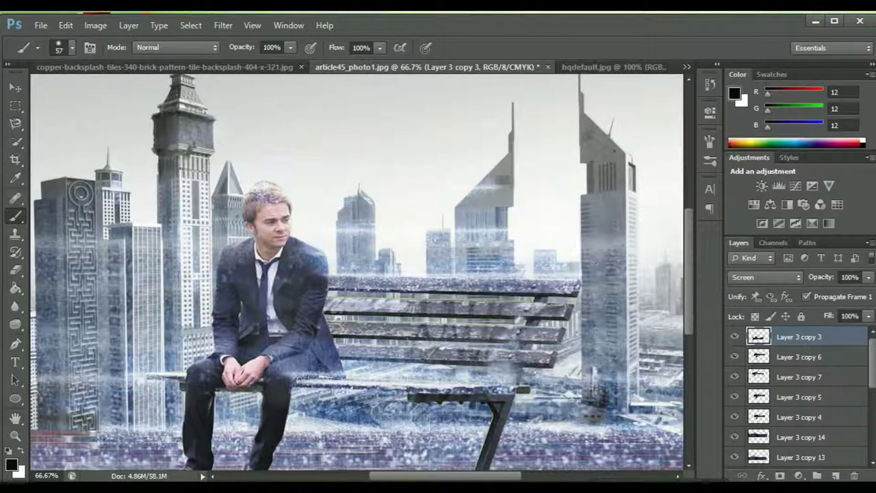
left_click(867, 277)
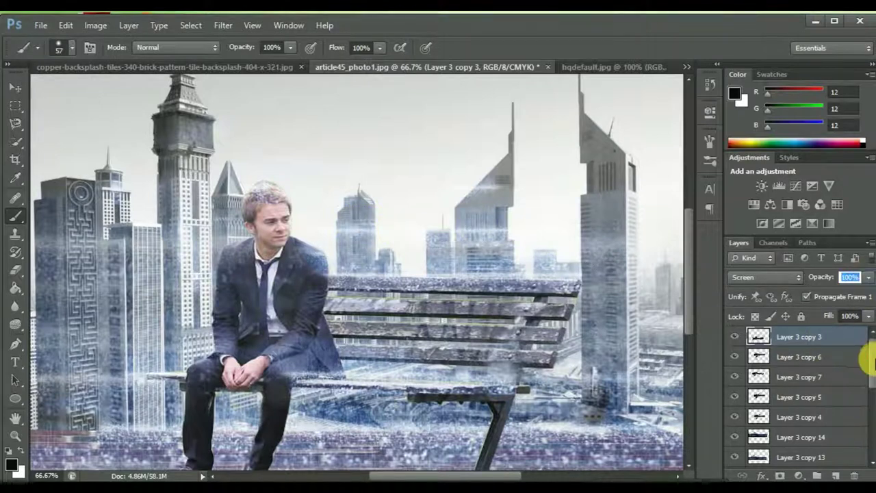
Move the Layer 3 copy 14 overlay right over the skyline
scroll(864, 384, "down", 3)
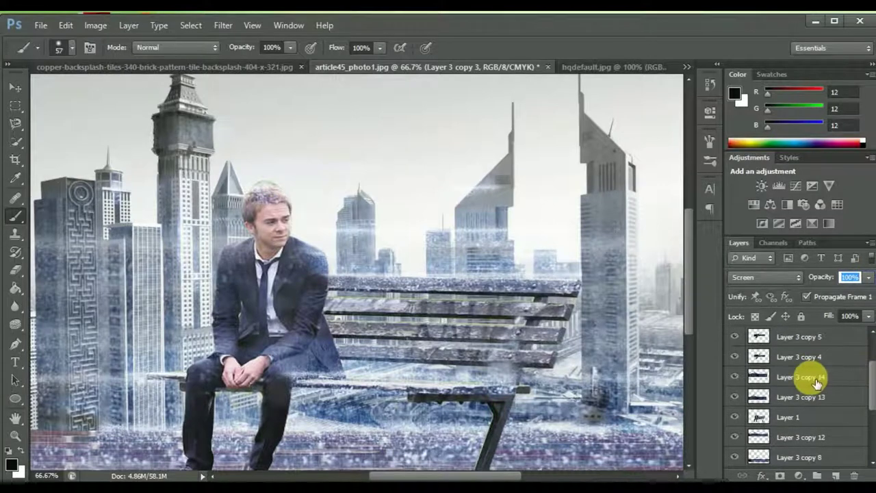
left_click(801, 377)
left_click(11, 89)
left_click_drag(470, 235, 572, 269)
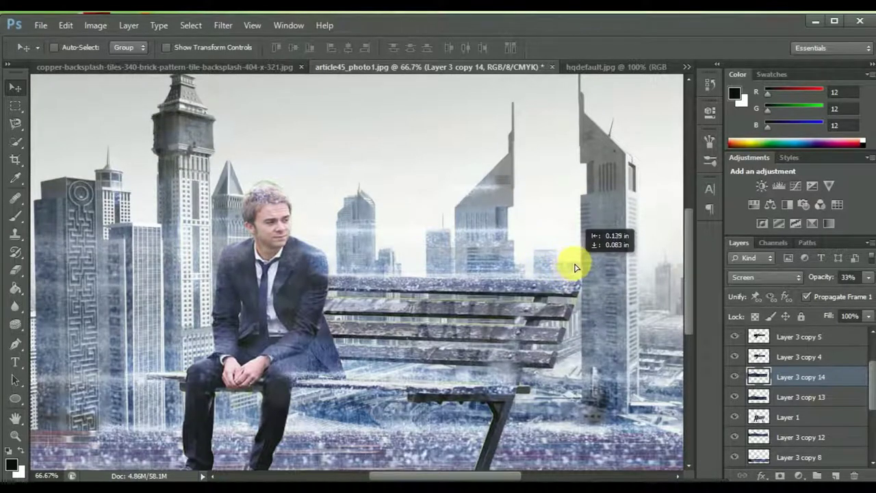
left_click_drag(573, 270, 578, 271)
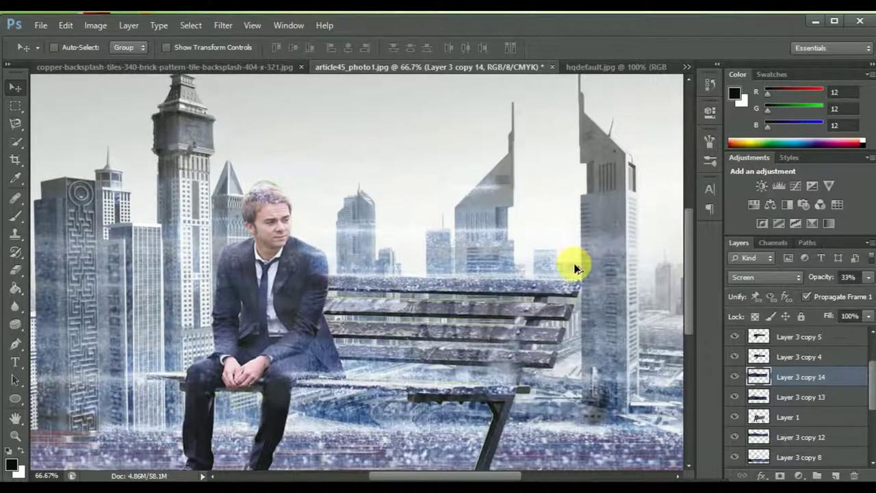
Nudge Layer 3 copy 6 down slightly and lower its opacity to 56%
key("alt+period")
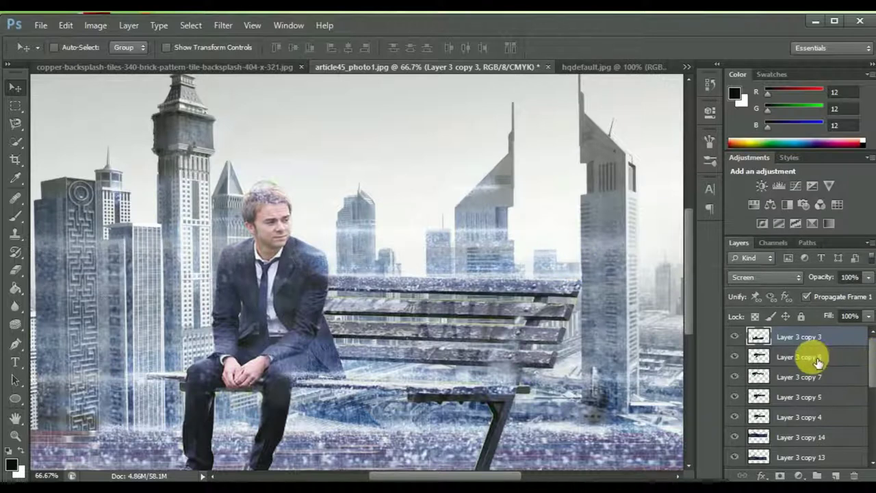
left_click(818, 362)
left_click_drag(475, 241, 470, 261)
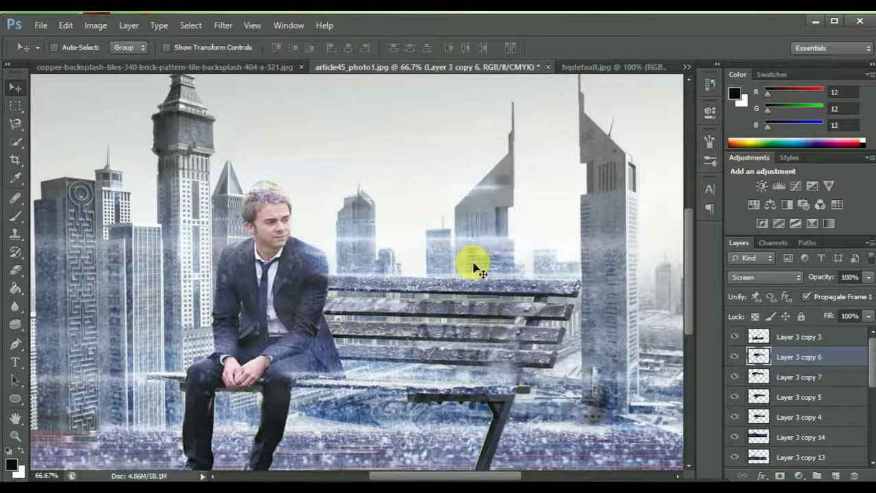
left_click(869, 278)
left_click_drag(867, 293, 847, 298)
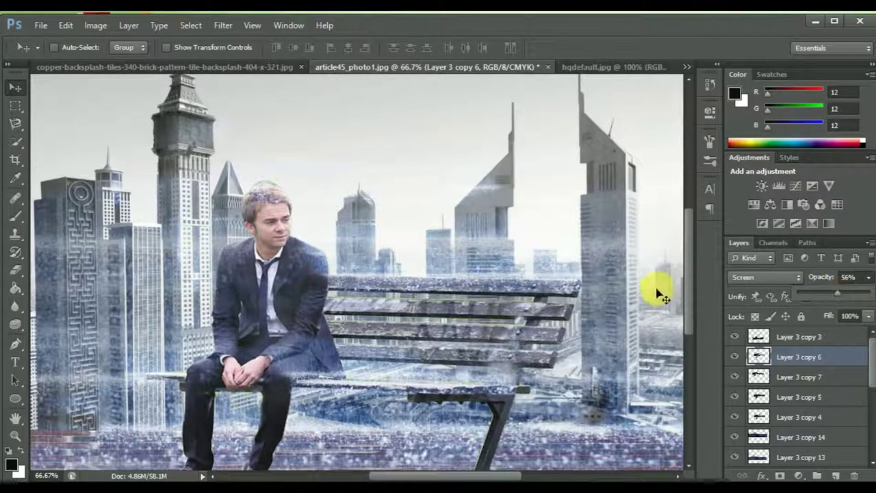
key("ctrl+minus")
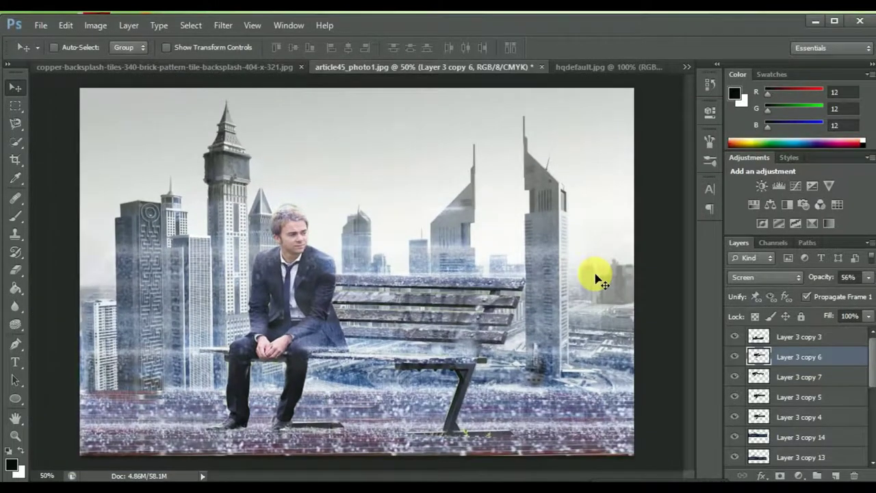
Compare zoomed and full views of the composite, ending at 100% zoom
key("ctrl+plus")
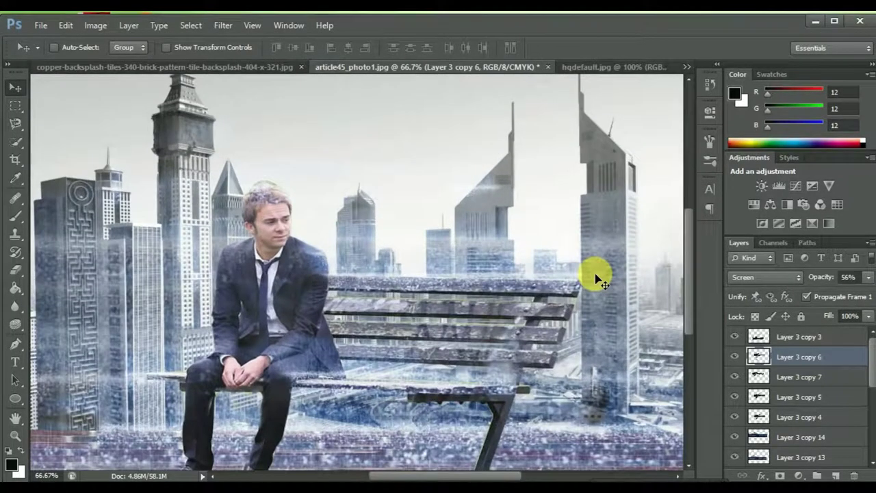
key("ctrl+minus")
key("ctrl+plus")
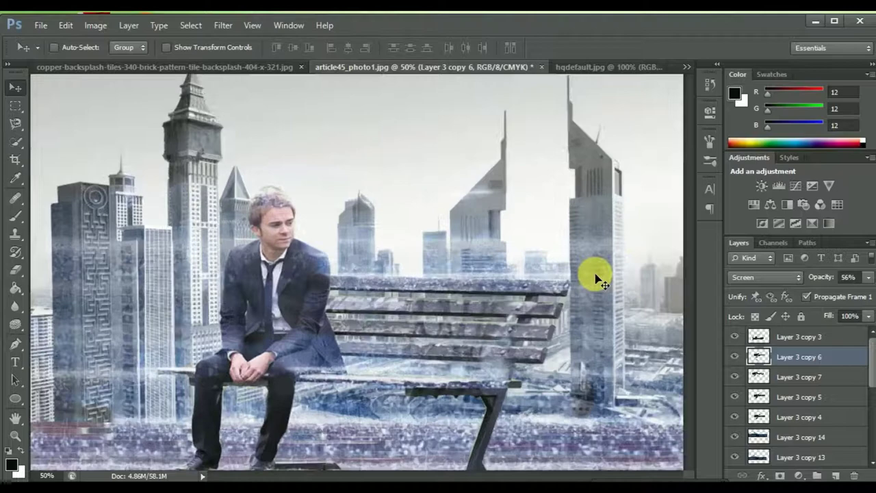
key("ctrl+minus")
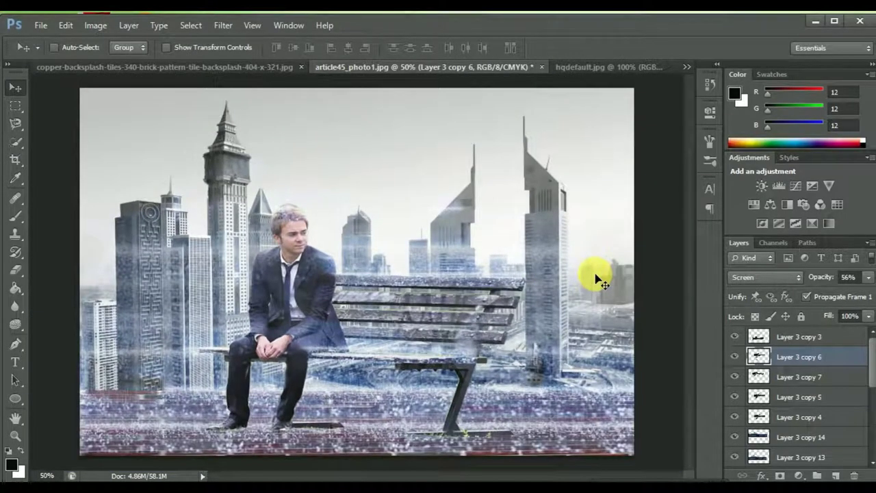
key("ctrl+plus")
key("ctrl+plus")
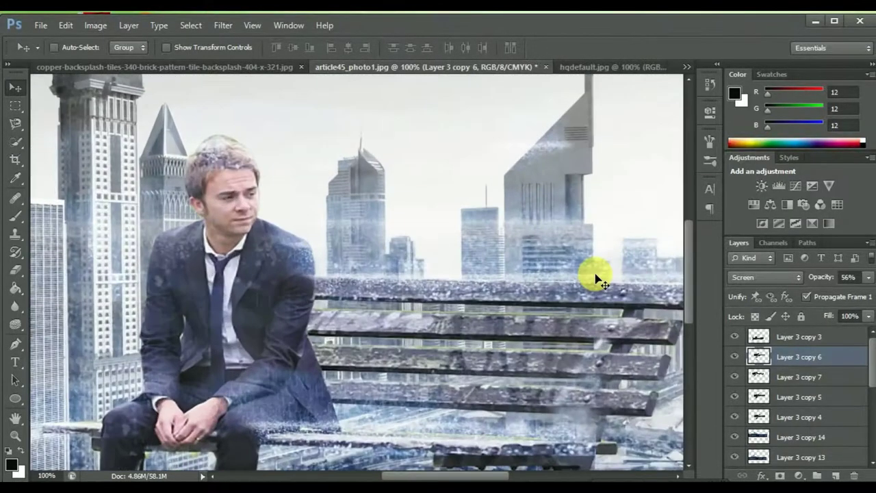
Scroll down to the bench legs with the Brush active and Layer 1 selected
scroll(691, 308, "down", 3)
scroll(694, 317, "down", 3)
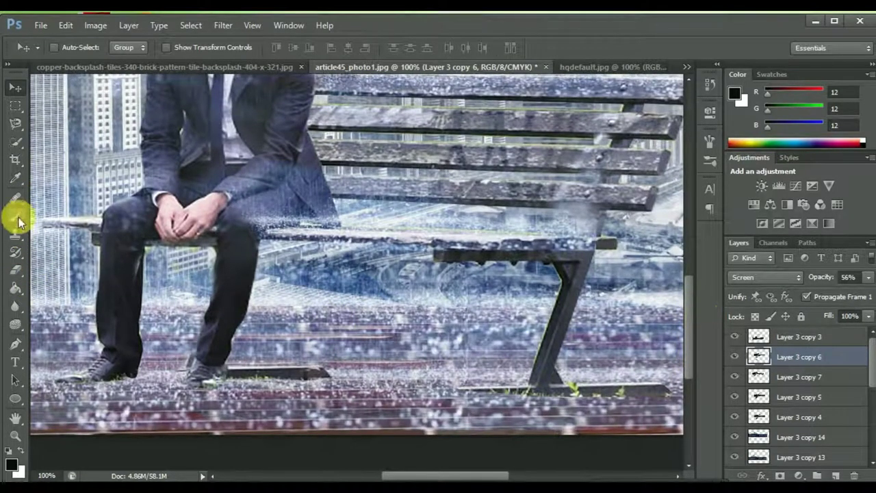
left_click(17, 218)
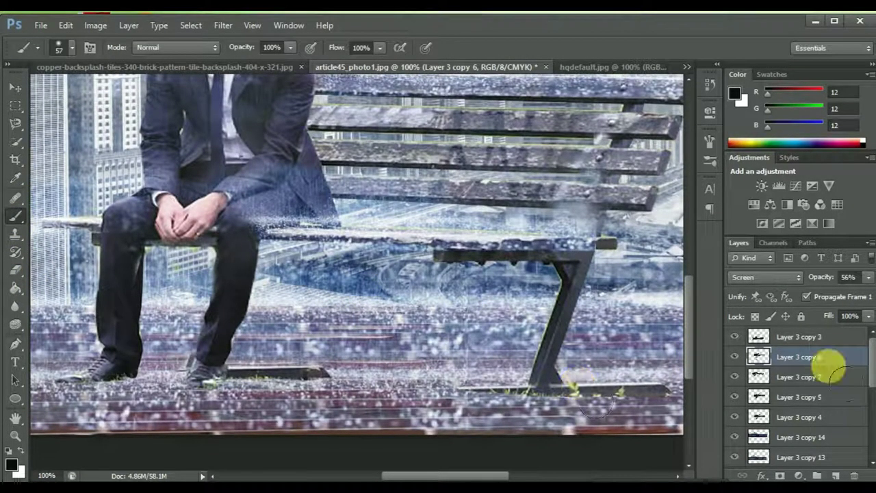
scroll(811, 384, "down", 3)
left_click(809, 396)
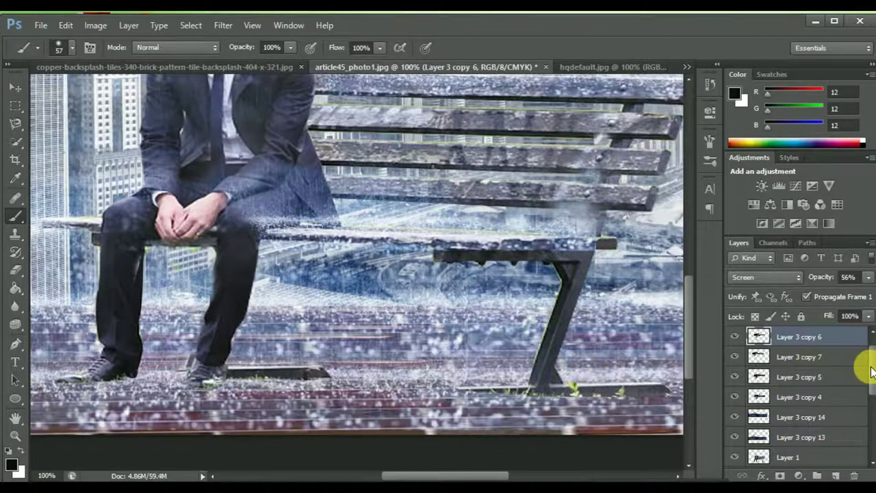
scroll(859, 363, "down", 3)
Select Layer 1 and keep its opacity at 100%
left_click(806, 398)
left_click(580, 391)
left_click_drag(868, 277, 843, 296)
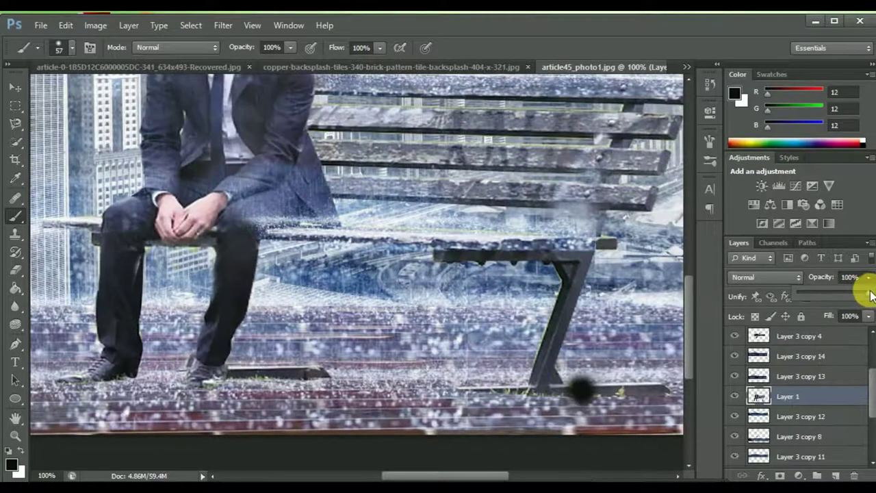
left_click(873, 292)
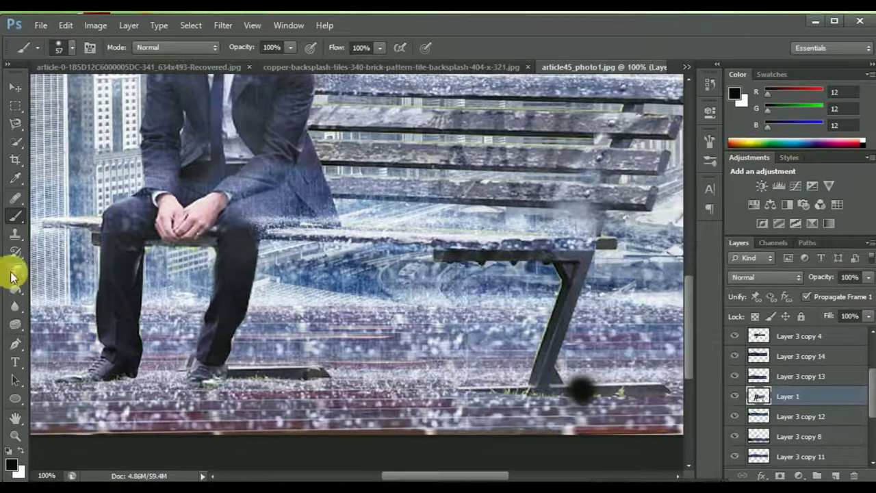
Erase the black blob and stray marks along the bench leg and rail with a 30 px eraser
left_click(14, 270)
left_click_drag(579, 376, 645, 378)
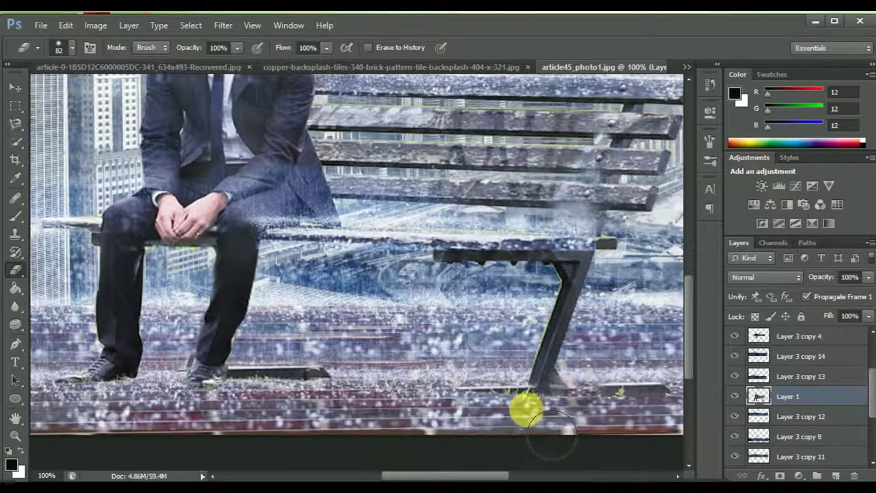
right_click(526, 409)
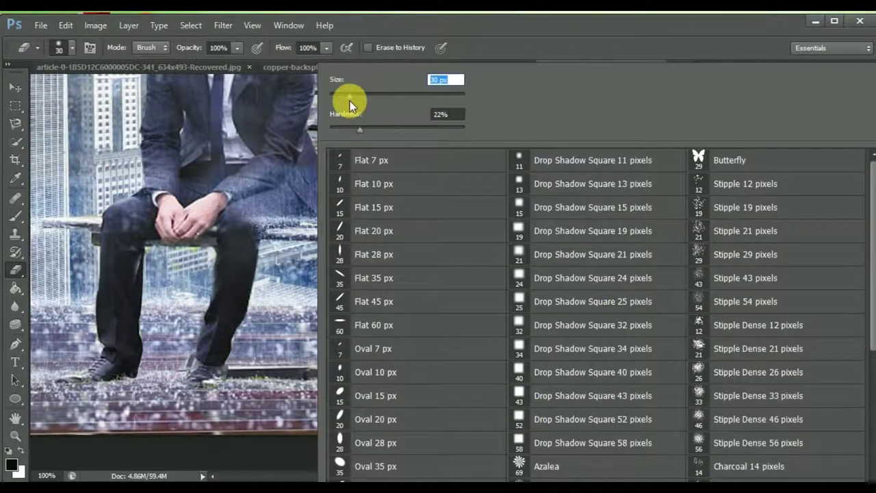
left_click(281, 458)
mouse_move(521, 398)
left_mouse_down()
mouse_move(336, 446)
mouse_move(498, 399)
left_mouse_up()
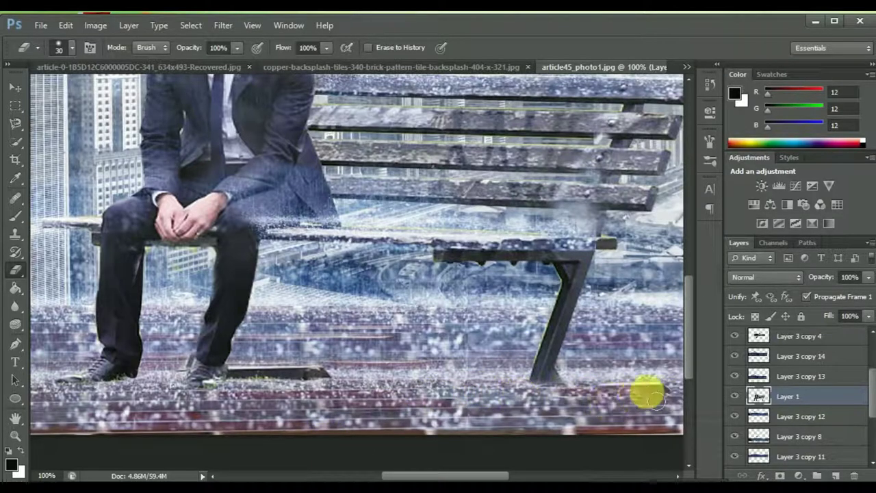
mouse_move(547, 407)
left_mouse_down()
mouse_move(372, 387)
mouse_move(227, 388)
mouse_move(239, 381)
mouse_move(277, 391)
mouse_move(309, 372)
mouse_move(268, 368)
mouse_move(272, 376)
mouse_move(247, 381)
mouse_move(282, 381)
left_mouse_up()
Blur the edges where the shoes and bench meet the brick floor
left_click(15, 307)
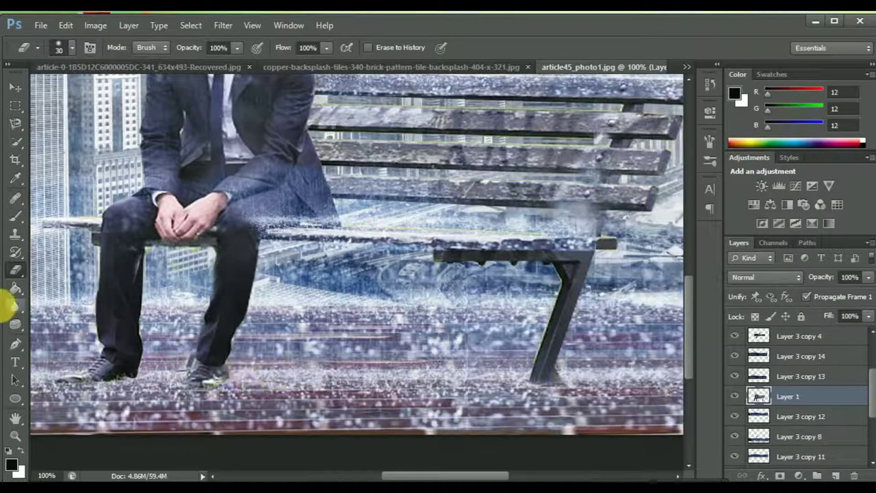
mouse_move(117, 382)
left_mouse_down()
mouse_move(111, 372)
mouse_move(82, 385)
mouse_move(108, 386)
mouse_move(124, 371)
mouse_move(209, 388)
mouse_move(202, 393)
mouse_move(254, 372)
mouse_move(189, 372)
mouse_move(178, 405)
mouse_move(127, 374)
mouse_move(82, 387)
mouse_move(93, 388)
left_mouse_up()
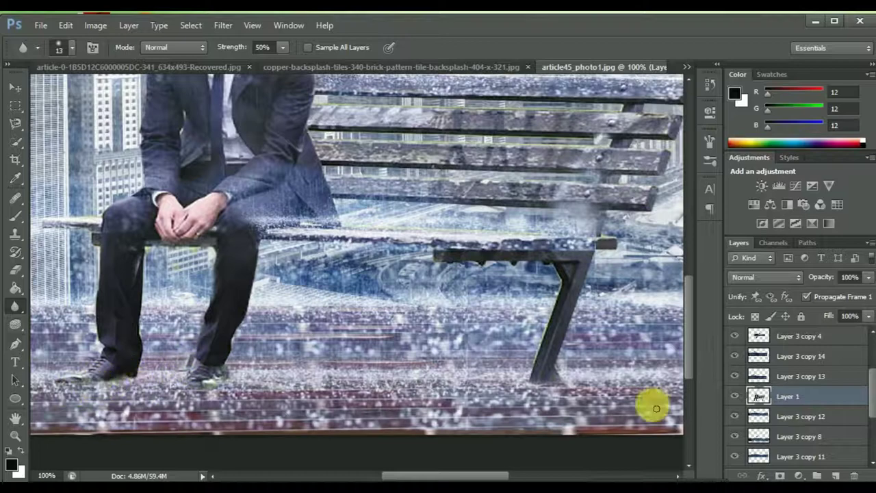
key("ctrl+minus")
key("ctrl+minus")
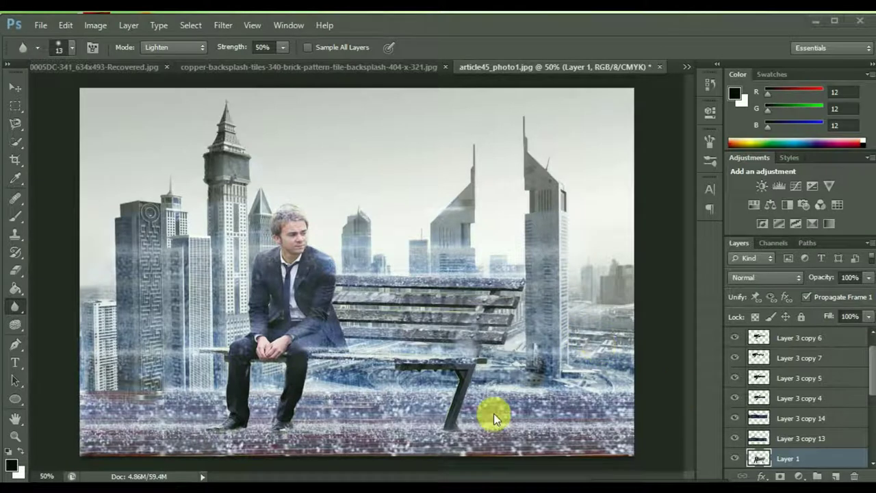
Save a copy as JPEG named 899945 at Quality 12 (Maximum)
left_click(41, 26)
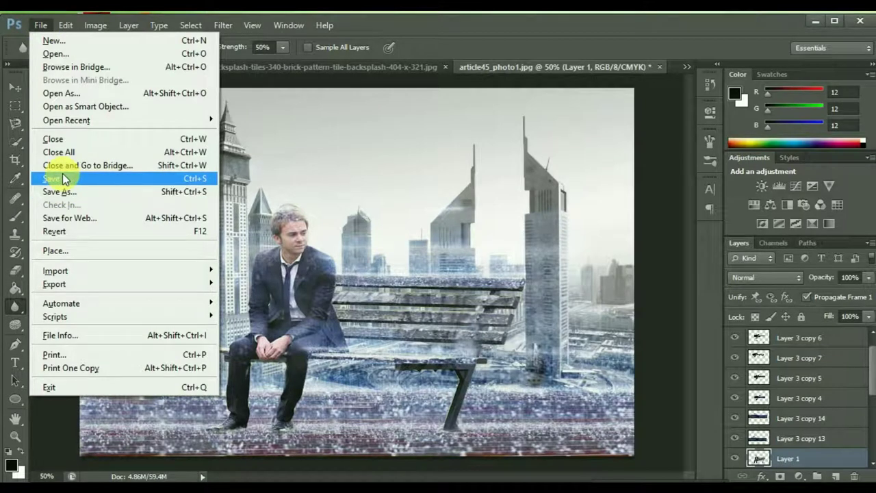
left_click(62, 175)
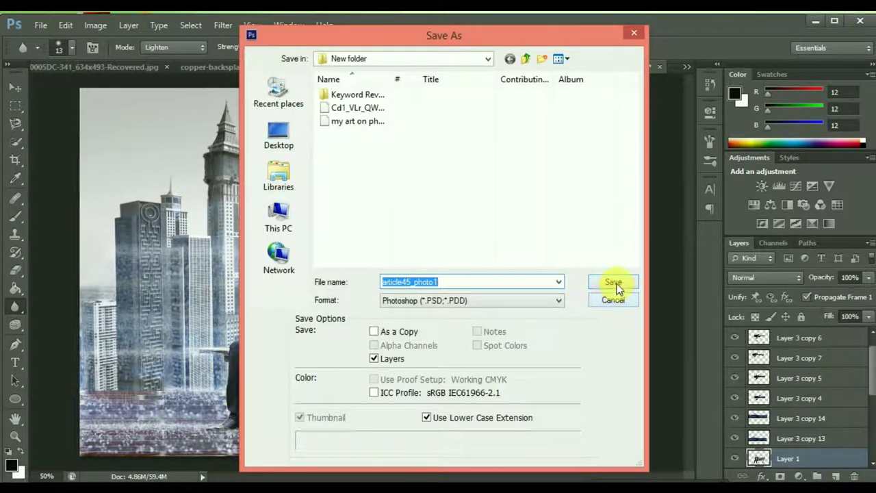
left_click(544, 302)
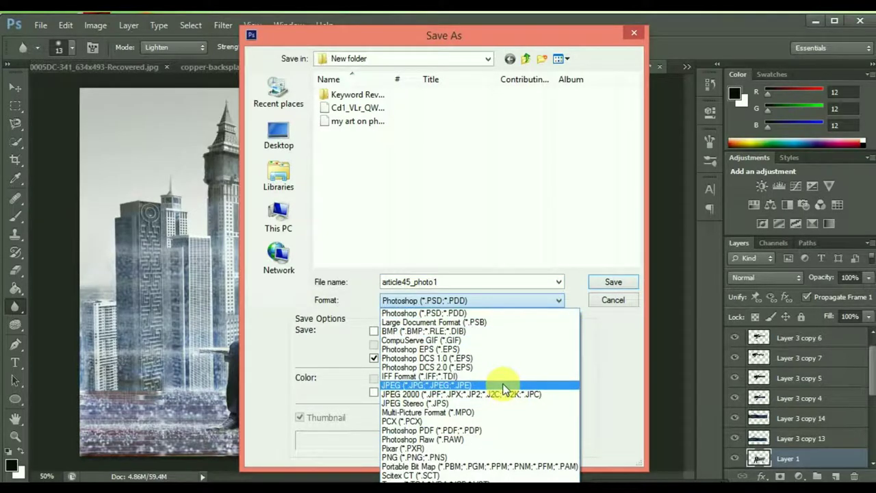
left_click(503, 387)
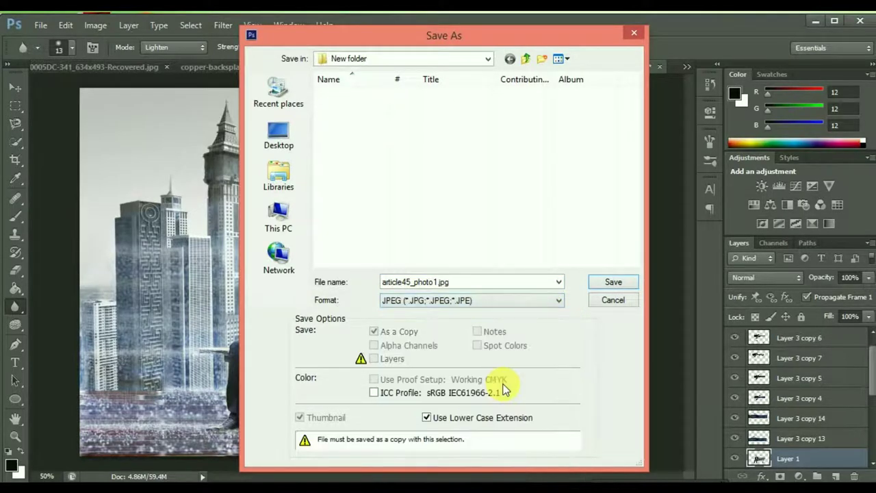
double_click(503, 283)
key("BackSpace")
type("899945")
left_click(612, 283)
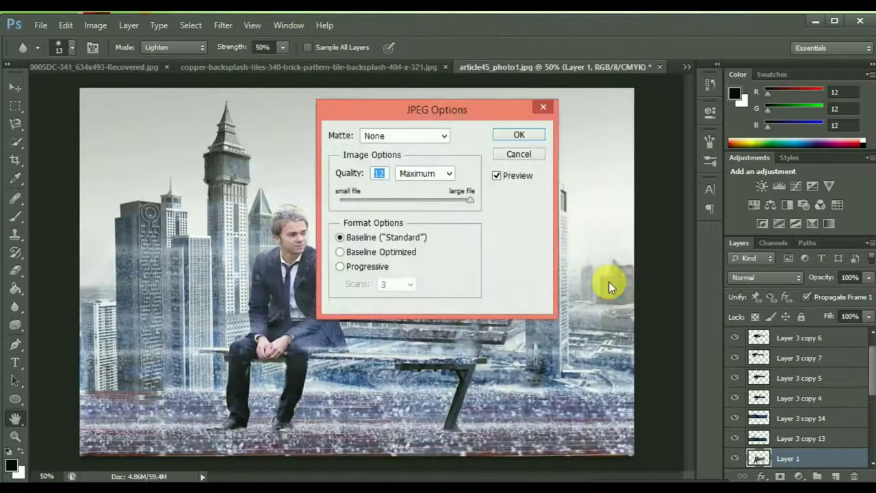
left_click(534, 134)
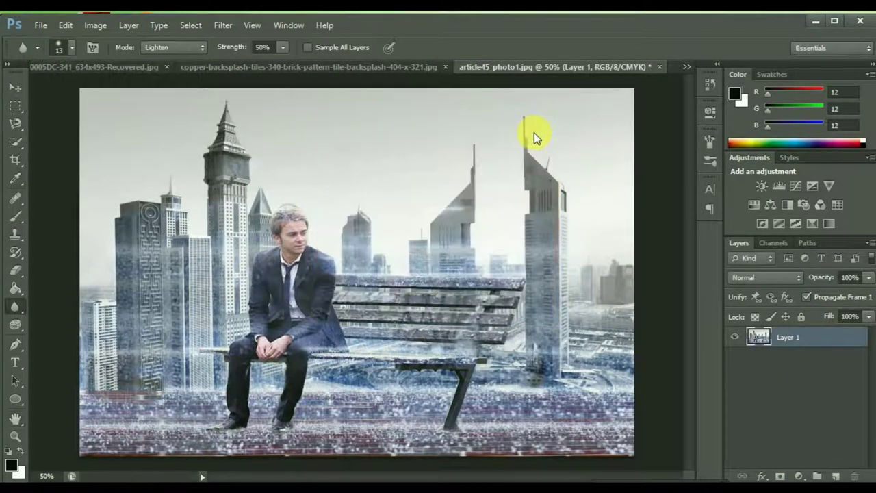
Switch to 85455545.jpg, delete its Color Balance 1 layer and add a new empty layer
left_click(336, 69)
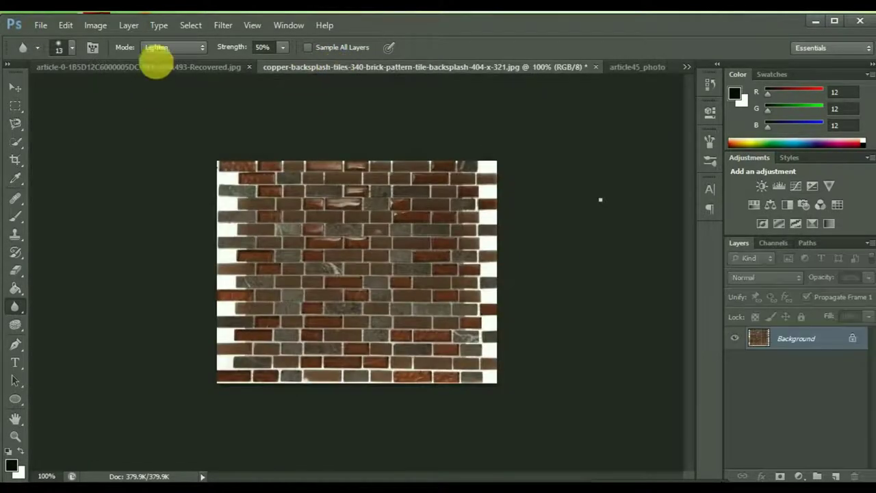
left_click(190, 66)
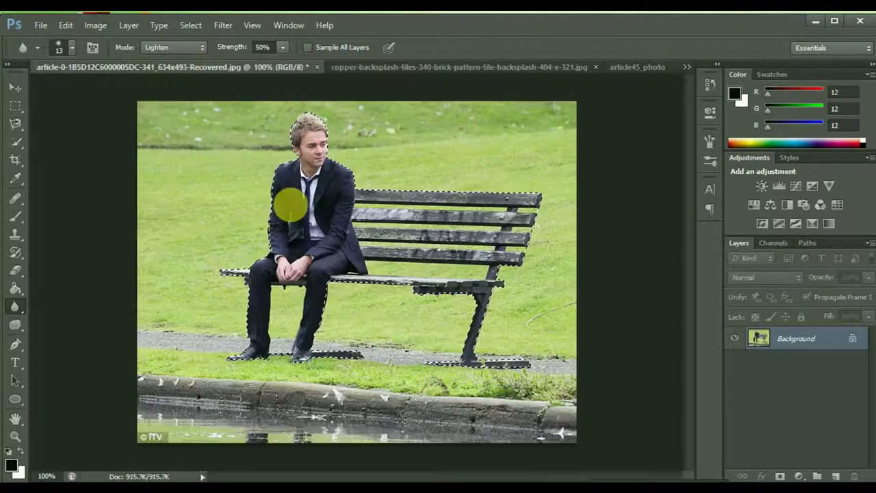
left_click(637, 63)
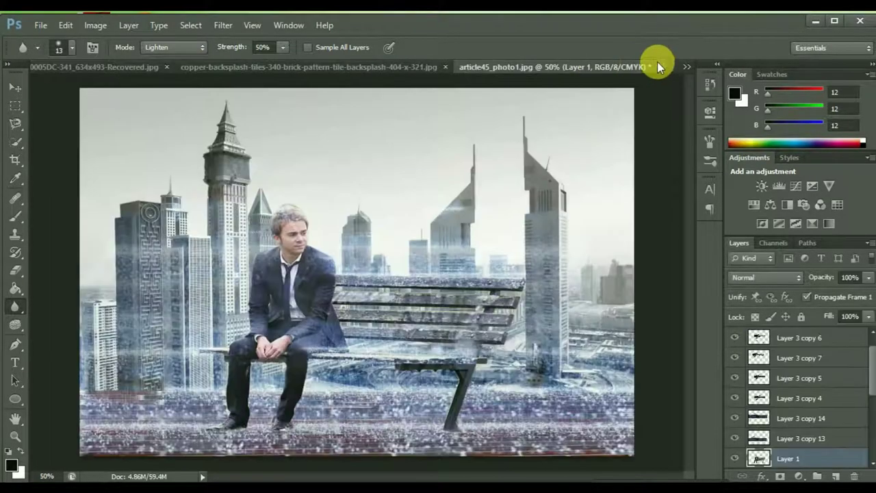
left_click(684, 66)
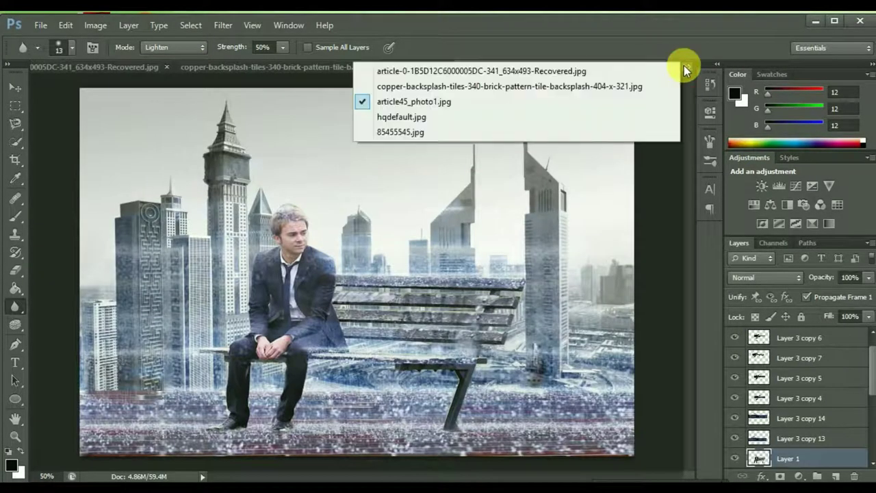
left_click(633, 139)
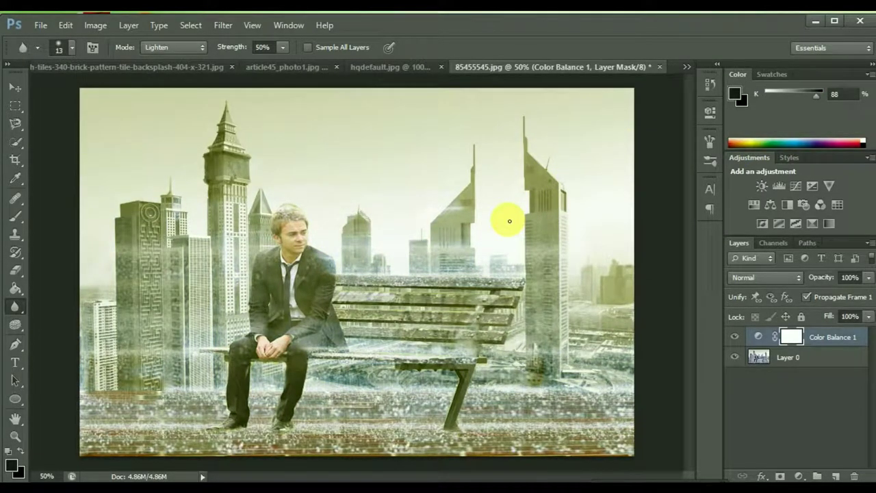
key("Delete")
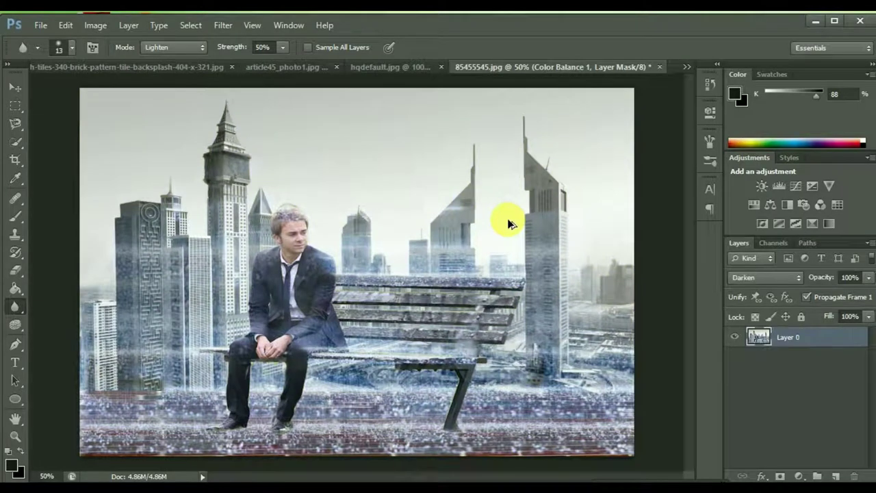
left_click(839, 477)
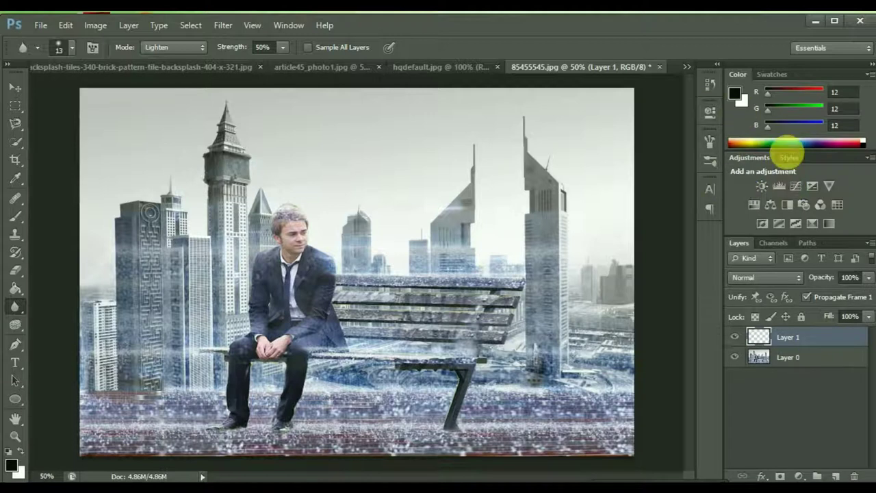
Add a Color Balance layer with midtones Cyan-Red +36, Magenta-Green +55, Yellow-Blue -10
left_click(799, 476)
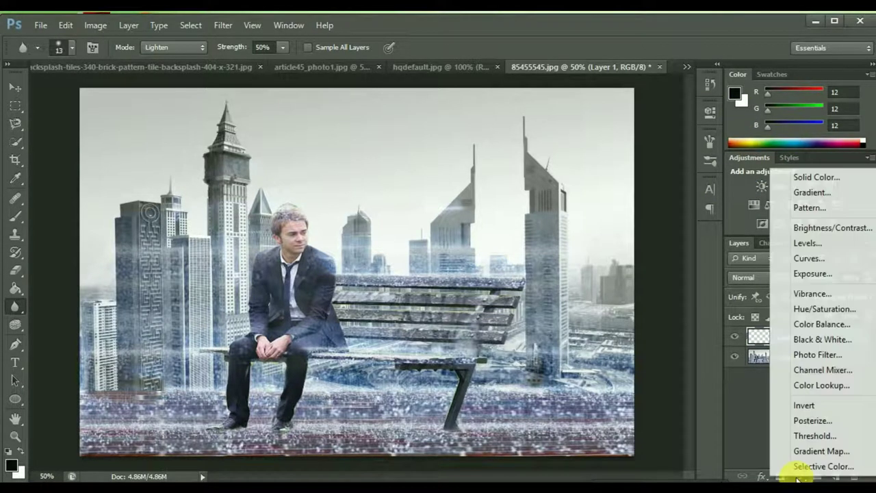
left_click(830, 326)
mouse_move(569, 179)
left_mouse_down()
mouse_move(592, 184)
mouse_move(592, 207)
mouse_move(559, 204)
left_mouse_up()
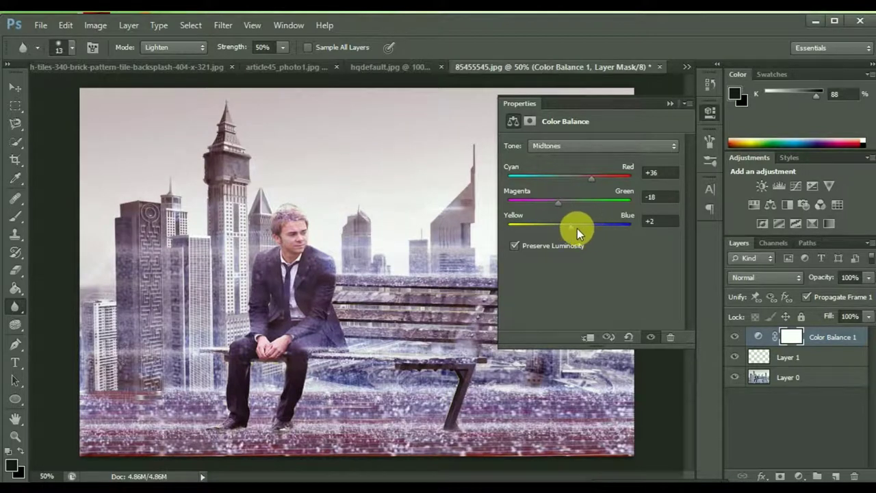
left_click_drag(579, 228, 598, 228)
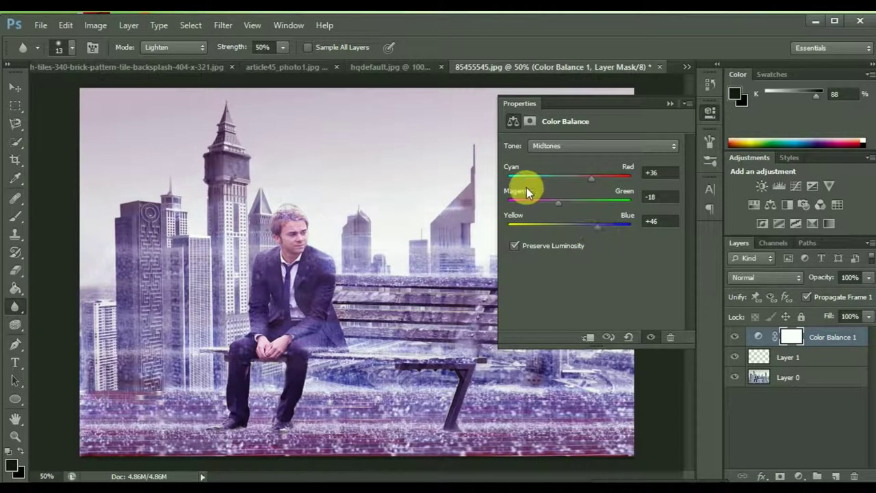
mouse_move(556, 208)
left_mouse_down()
mouse_move(604, 210)
mouse_move(563, 225)
left_mouse_up()
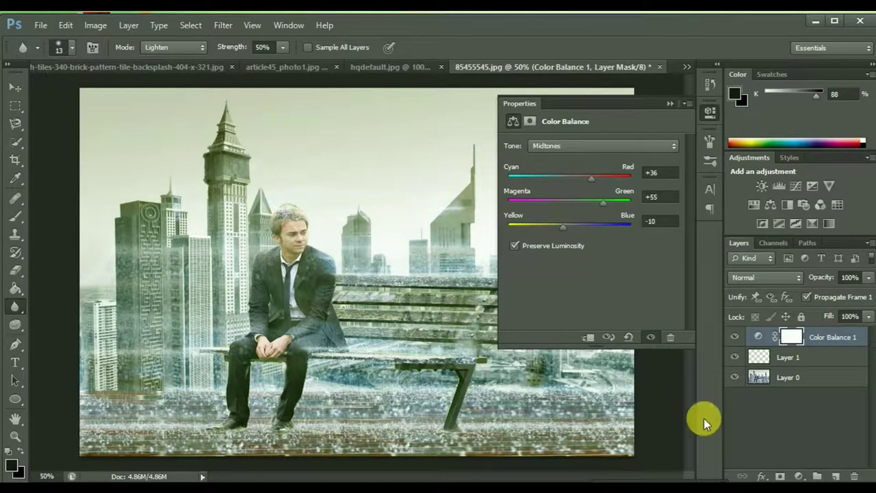
left_click(670, 104)
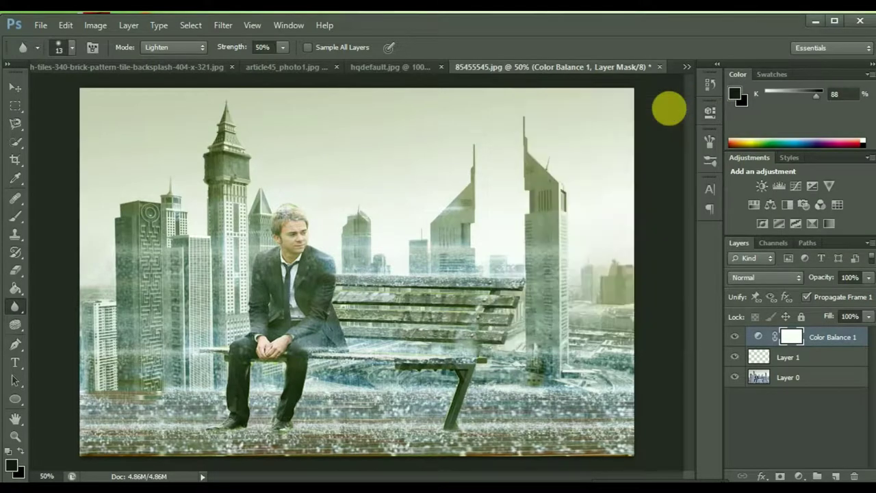
key("ctrl+plus")
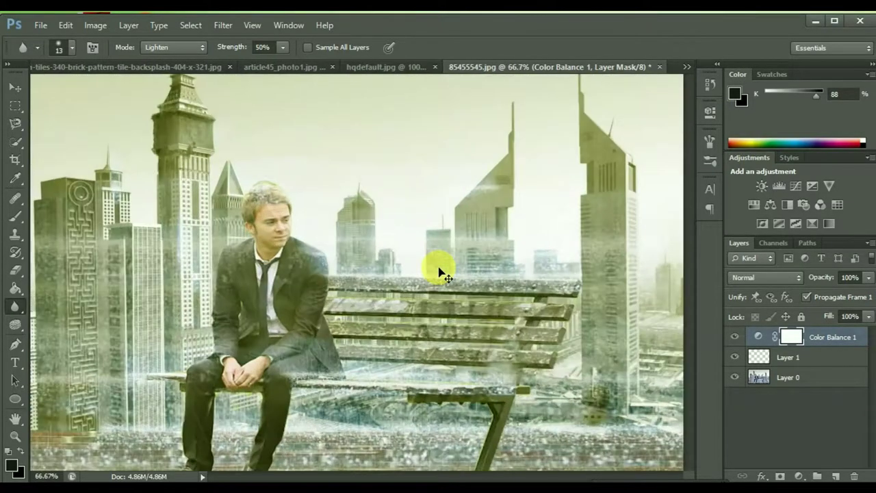
key("ctrl+minus")
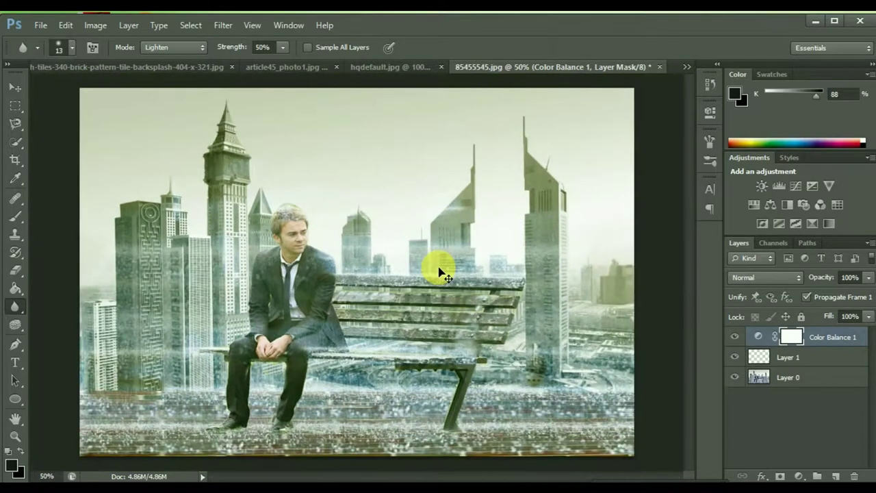
key("ctrl+plus")
key("ctrl+minus")
key("ctrl+plus")
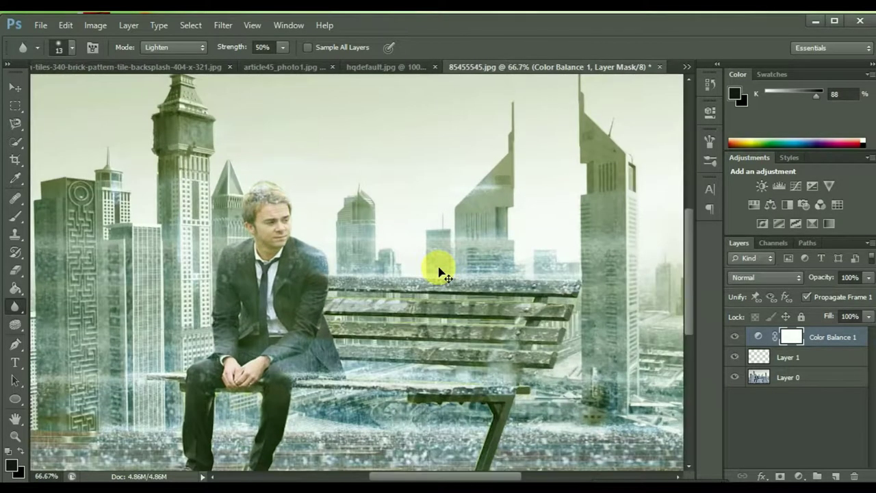
mouse_move(689, 234)
left_mouse_down()
mouse_move(695, 300)
mouse_move(694, 233)
left_mouse_up()
key("ctrl+minus")
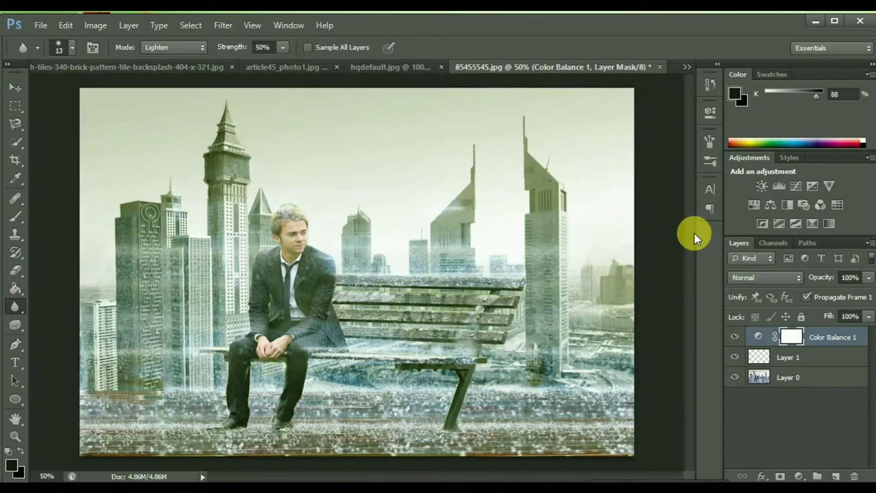